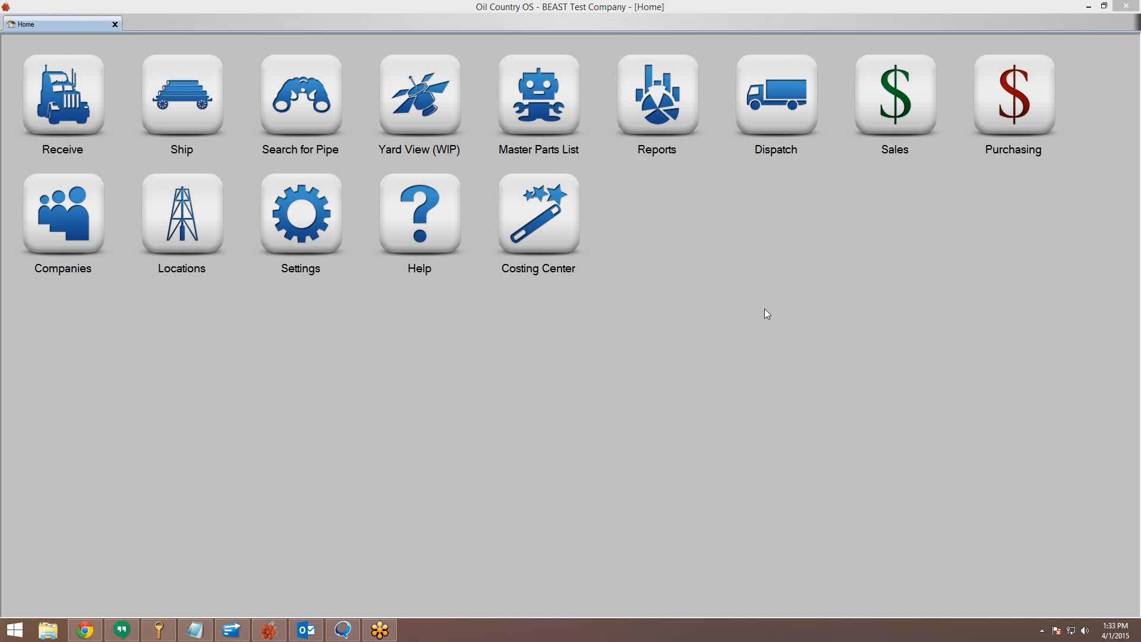
Switch to QuickBooks to view its home page, view the Outlook calendar as well, and return to Oil Country OS
{"action": "left_click", "coordinate": [232, 629]}
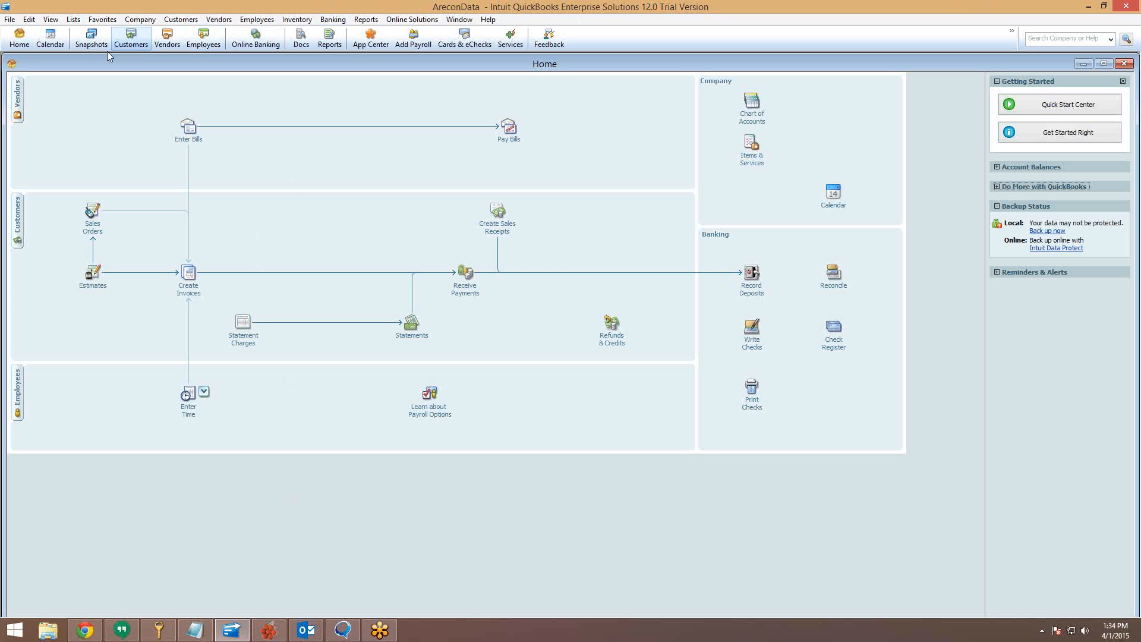
{"action": "left_click", "coordinate": [1091, 7]}
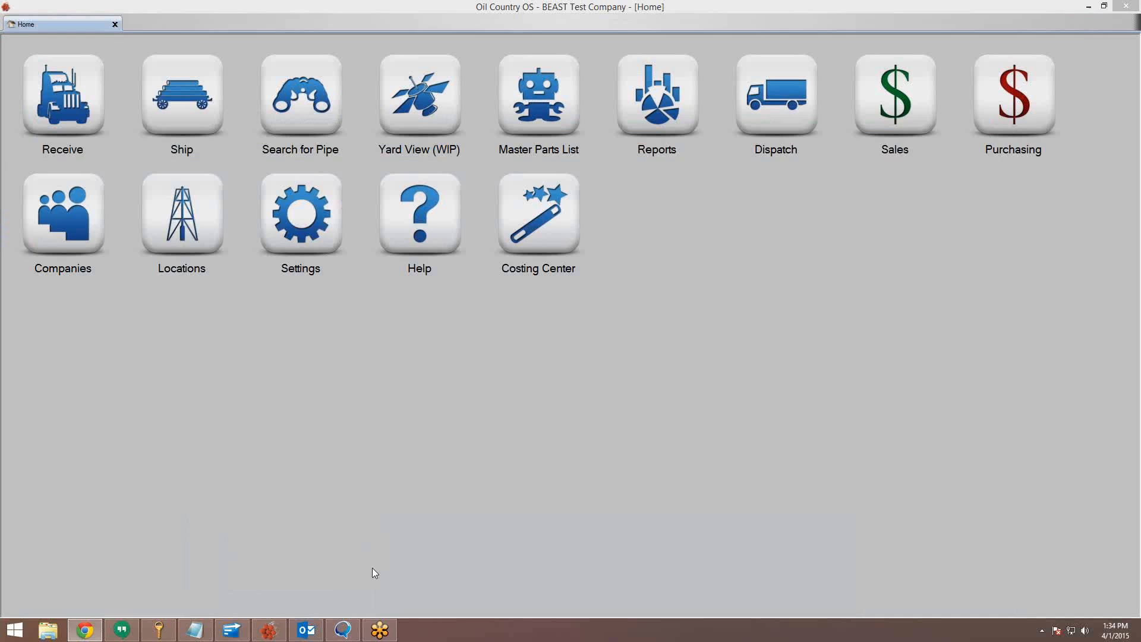
{"action": "left_click", "coordinate": [306, 630]}
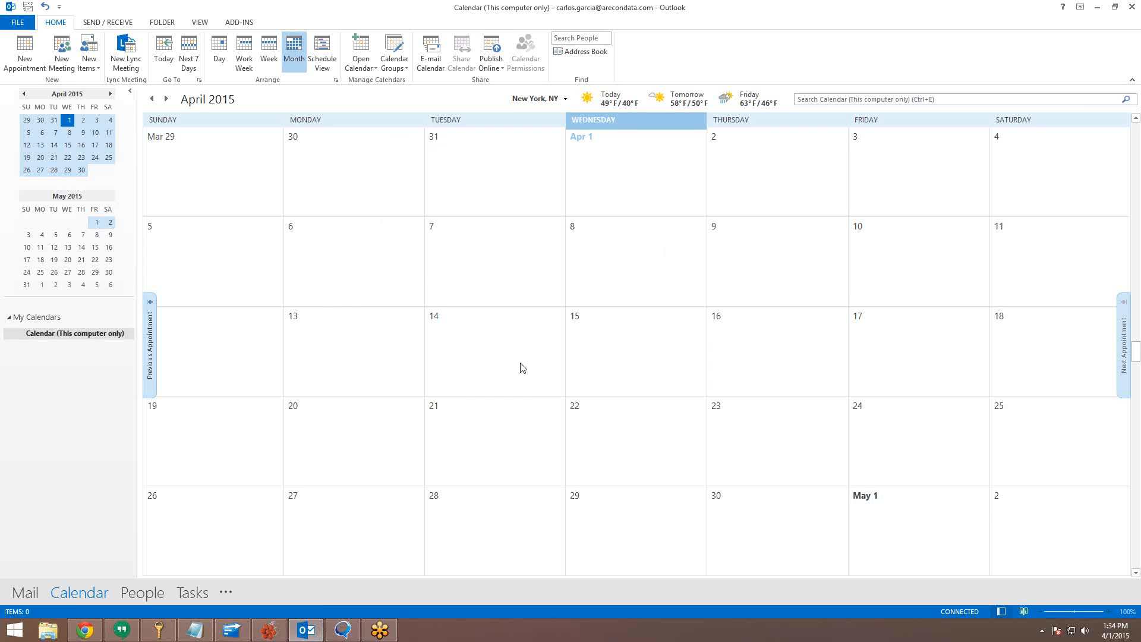
{"action": "left_click", "coordinate": [1098, 9]}
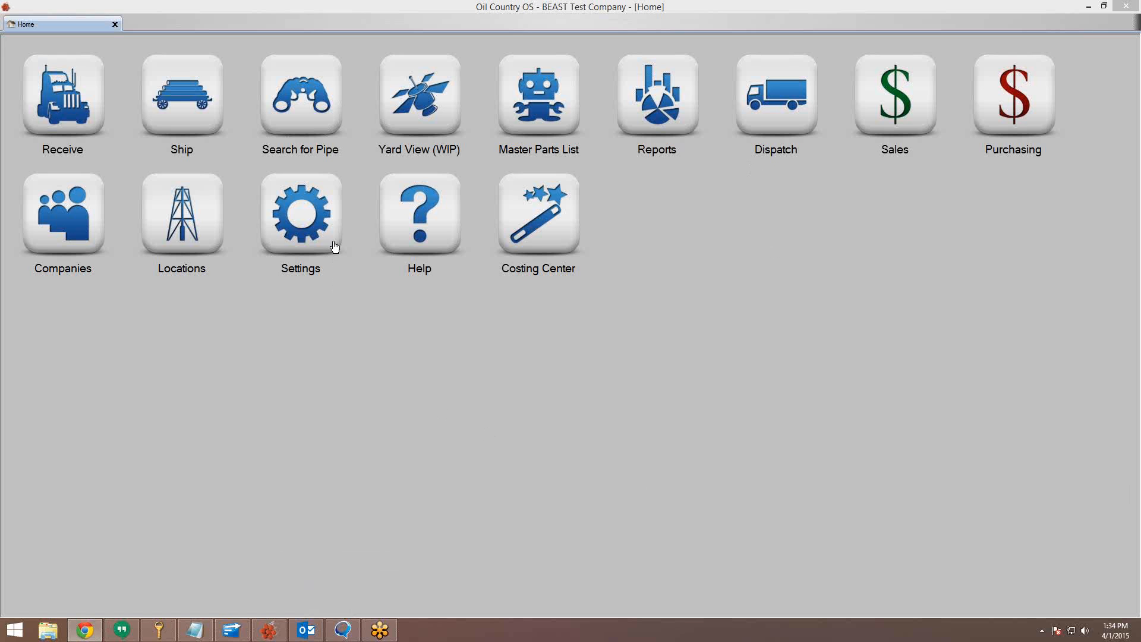
Open the system settings in the Administration Console, check the Accounting API value, and widen the Name column slightly
{"action": "left_click", "coordinate": [326, 207]}
{"action": "left_click", "coordinate": [347, 228]}
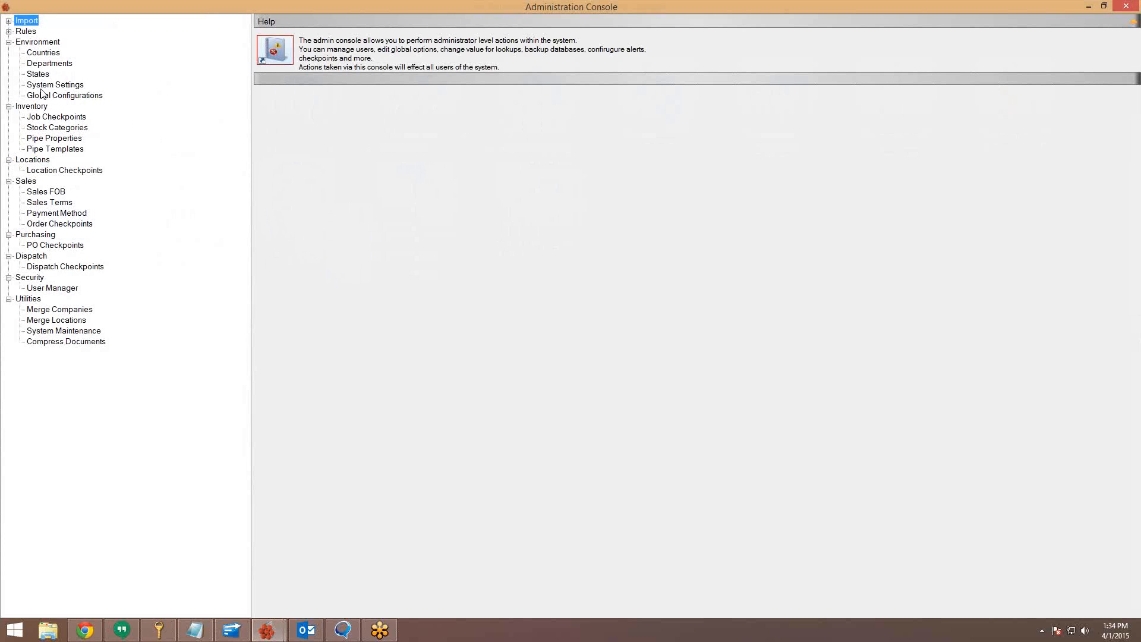
{"action": "left_click", "coordinate": [58, 85]}
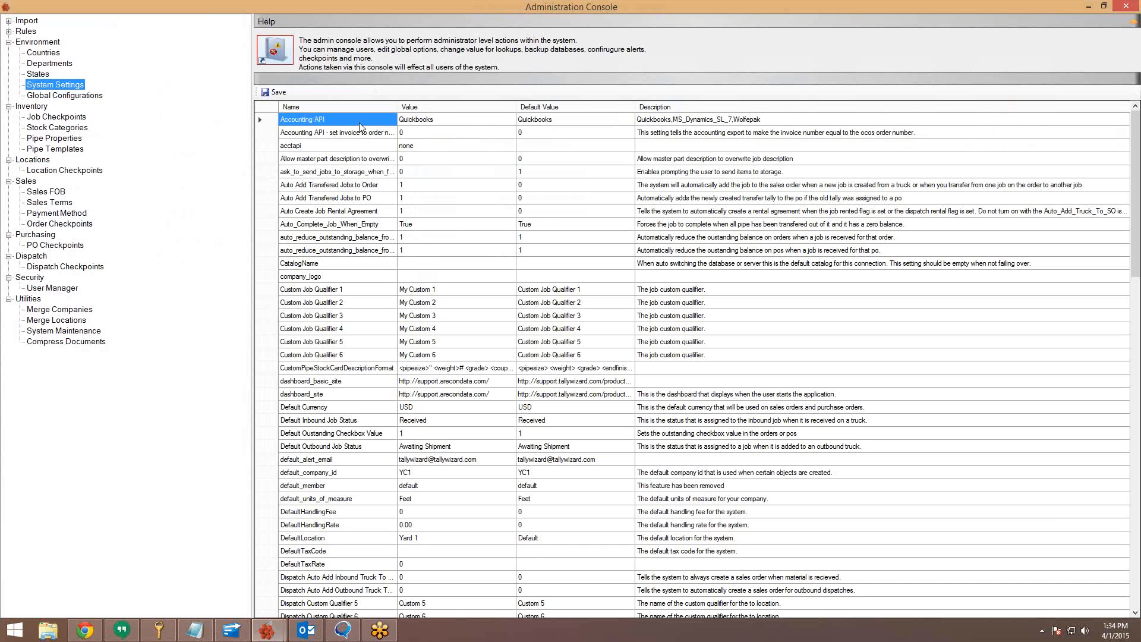
{"action": "left_click", "coordinate": [421, 119]}
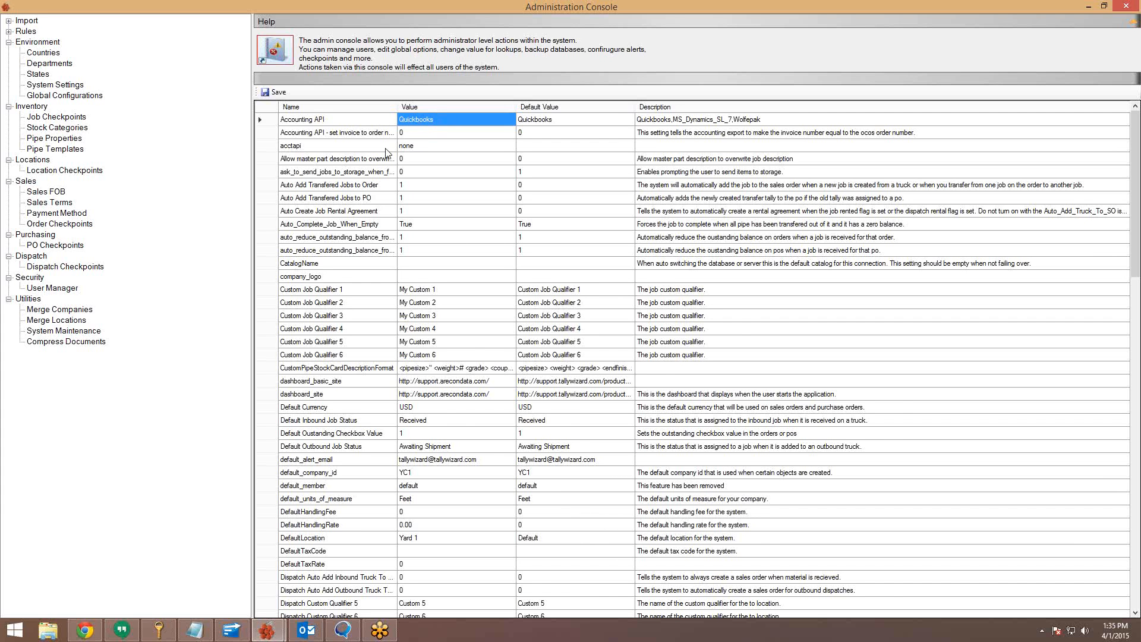
{"action": "mouse_move", "coordinate": [397, 110]}
{"action": "left_mouse_down"}
{"action": "mouse_move", "coordinate": [438, 110]}
{"action": "mouse_move", "coordinate": [406, 116]}
{"action": "left_mouse_up"}
Examine the full list of system settings, including the pricing, job, reporting and pipe stock number options
{"action": "left_click", "coordinate": [421, 250]}
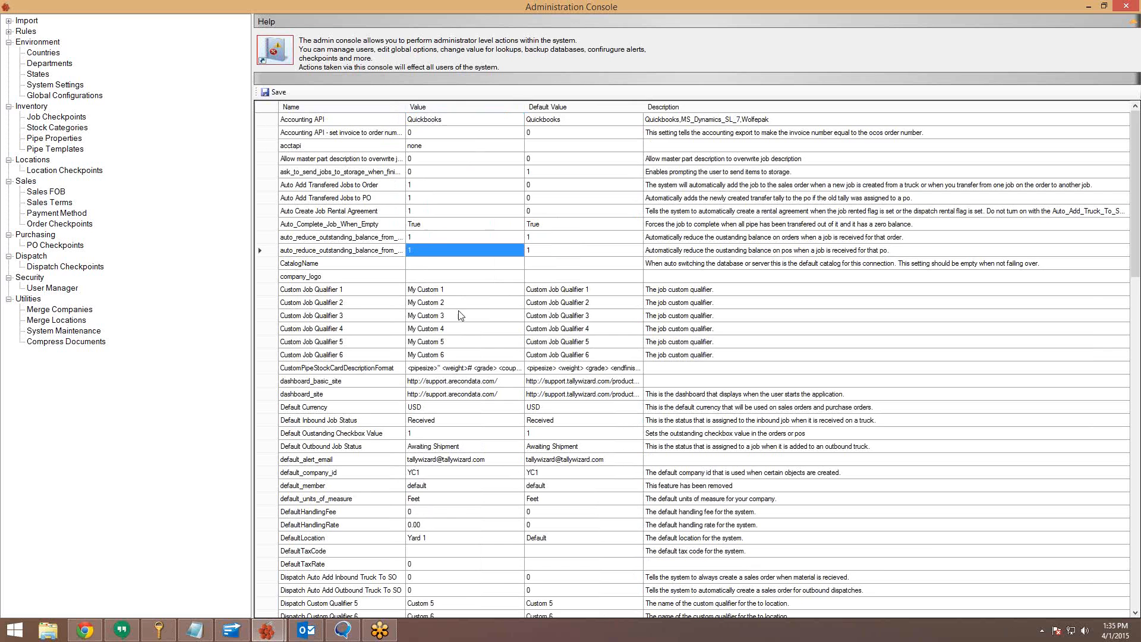
{"action": "scroll", "coordinate": [464, 410], "scroll_direction": "down", "scroll_amount": 3}
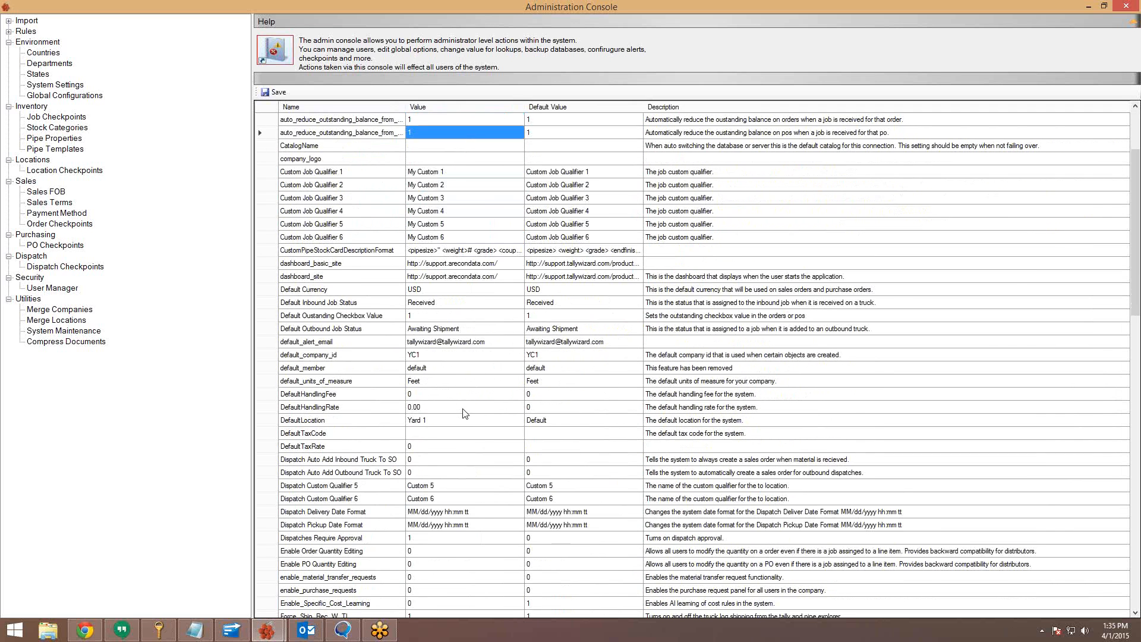
{"action": "scroll", "coordinate": [461, 411], "scroll_direction": "down", "scroll_amount": 6}
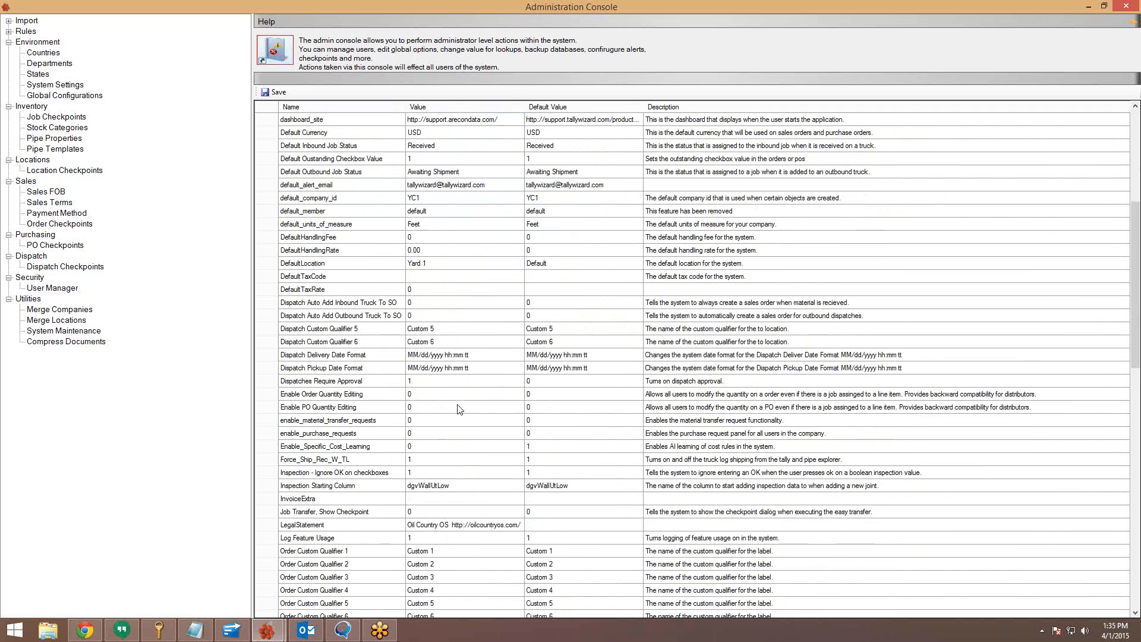
{"action": "scroll", "coordinate": [458, 409], "scroll_direction": "down", "scroll_amount": 5}
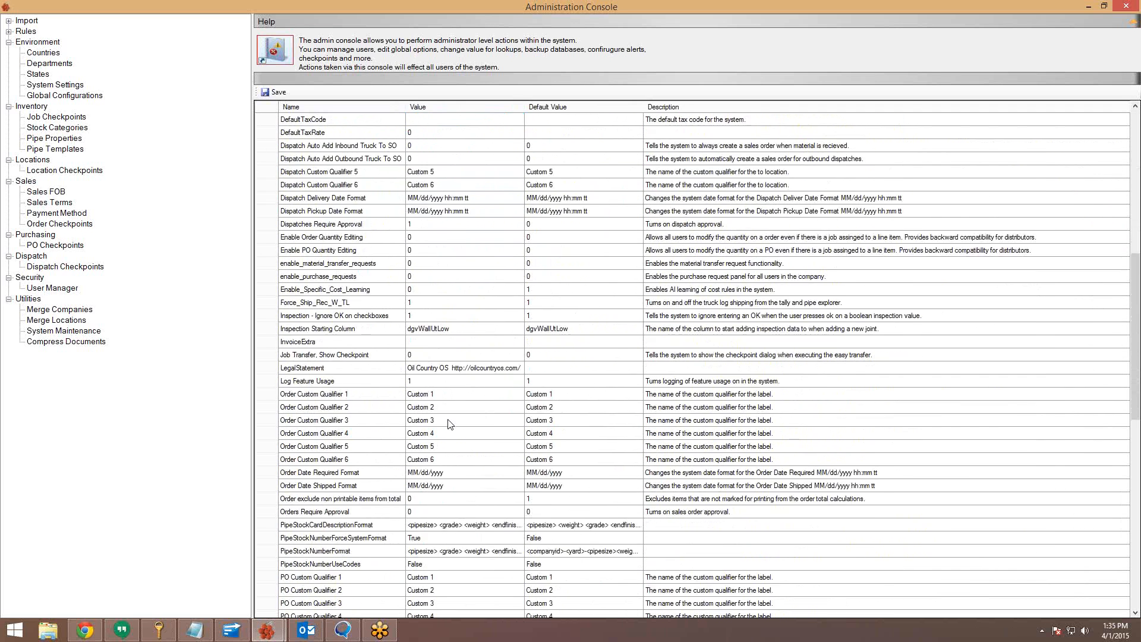
{"action": "scroll", "coordinate": [448, 423], "scroll_direction": "down", "scroll_amount": 8}
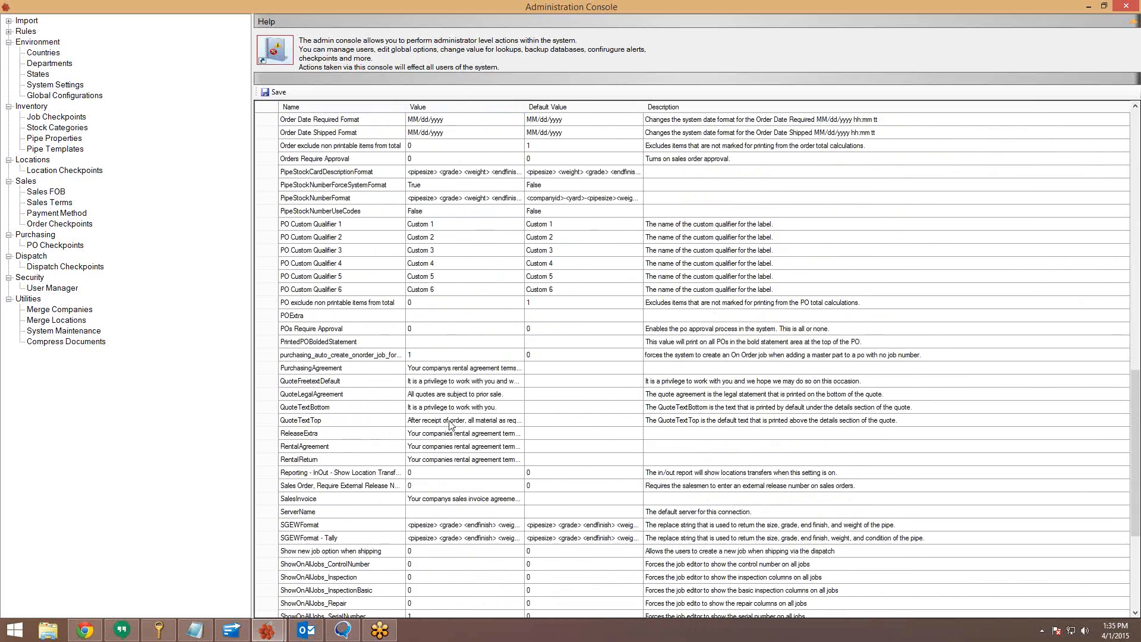
{"action": "scroll", "coordinate": [450, 424], "scroll_direction": "down", "scroll_amount": 4}
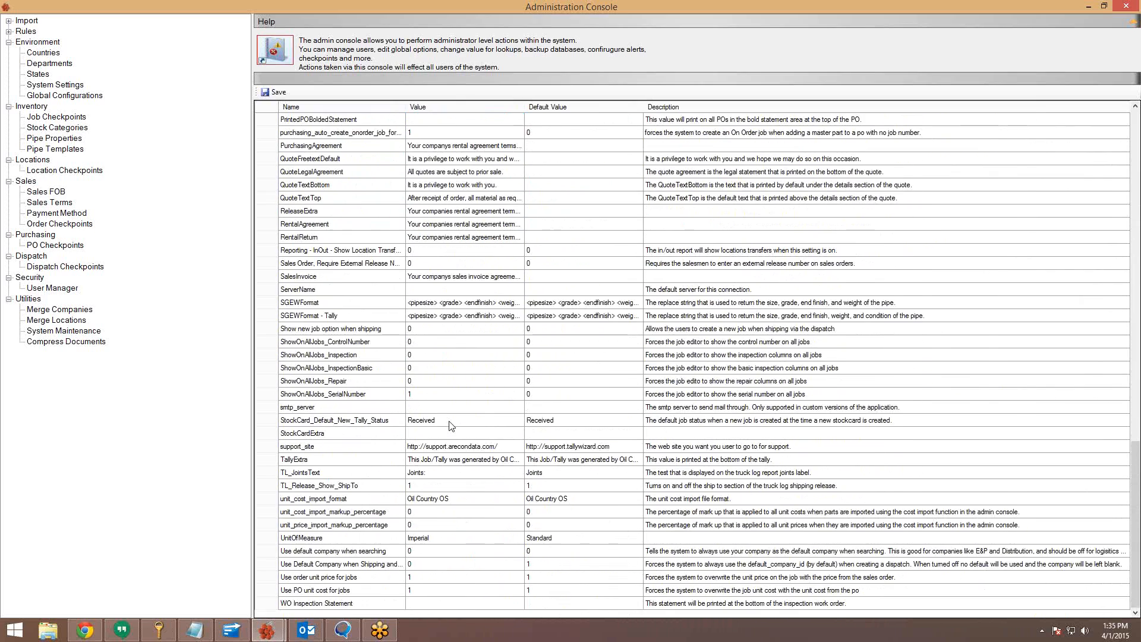
{"action": "scroll", "coordinate": [450, 425], "scroll_direction": "up", "scroll_amount": 1}
{"action": "scroll", "coordinate": [450, 426], "scroll_direction": "up", "scroll_amount": 1}
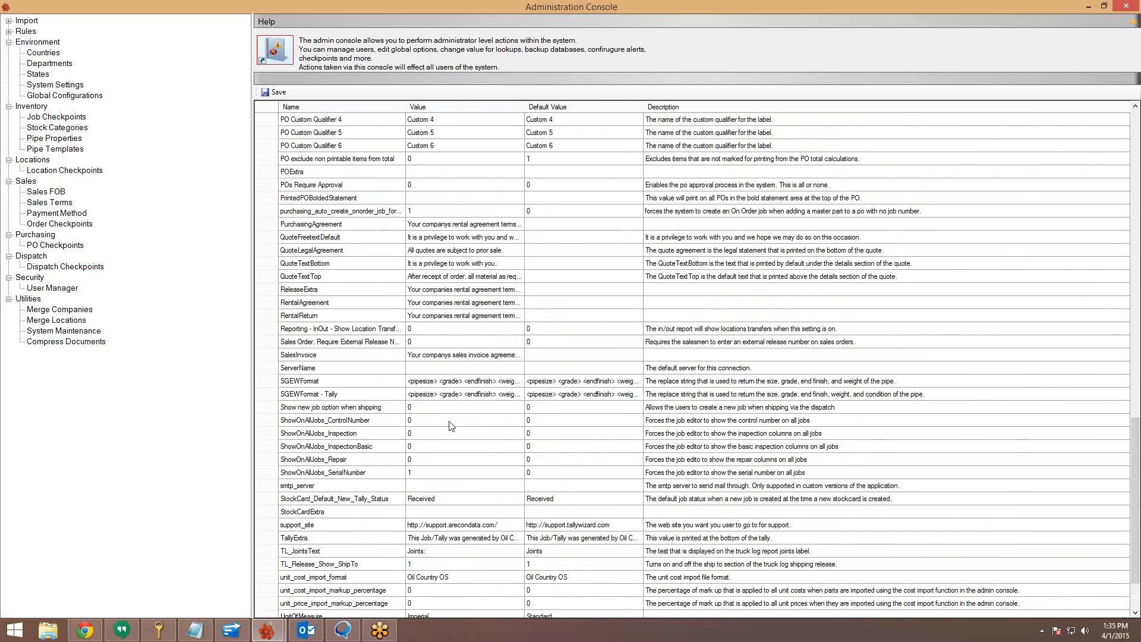
{"action": "scroll", "coordinate": [450, 426], "scroll_direction": "up", "scroll_amount": 7}
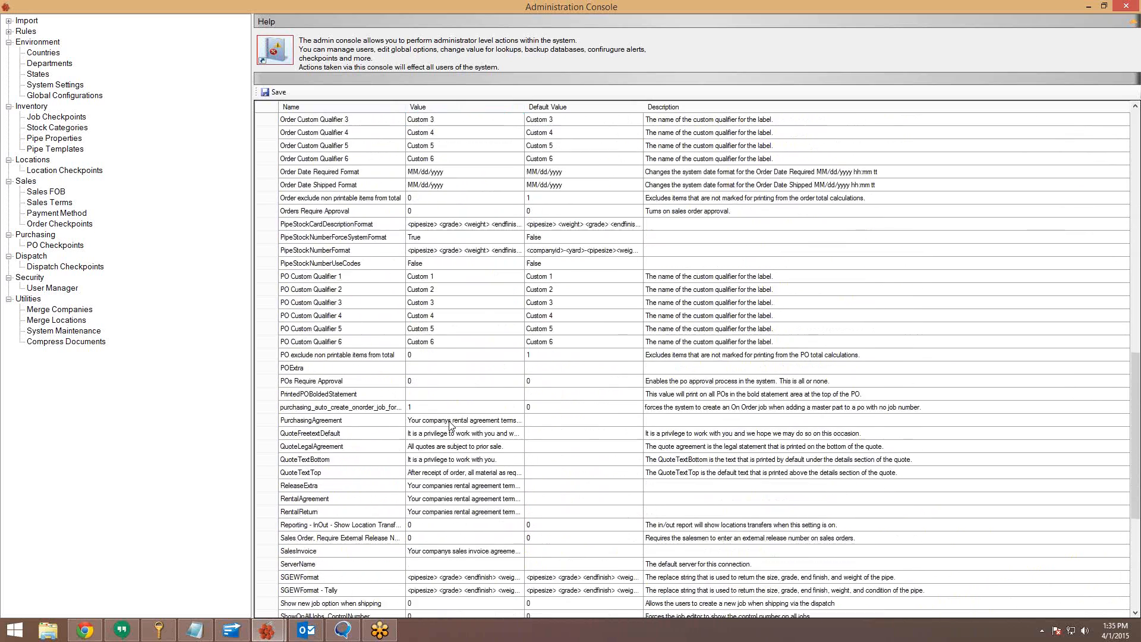
{"action": "scroll", "coordinate": [450, 426], "scroll_direction": "up", "scroll_amount": 2}
{"action": "scroll", "coordinate": [450, 426], "scroll_direction": "up", "scroll_amount": 6}
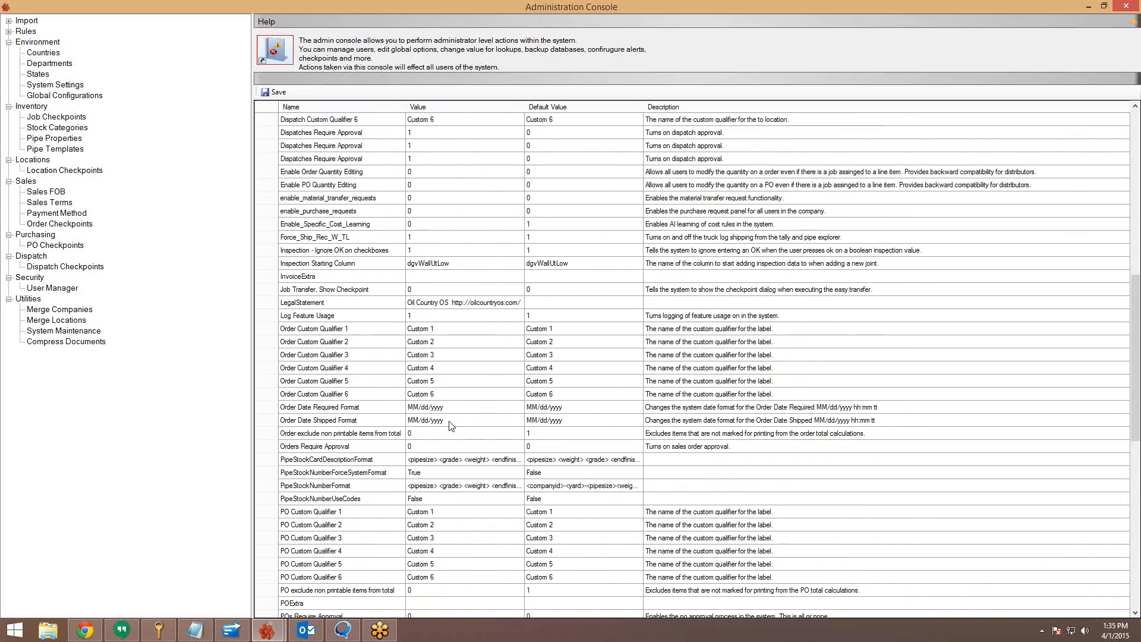
{"action": "scroll", "coordinate": [450, 426], "scroll_direction": "up", "scroll_amount": 3}
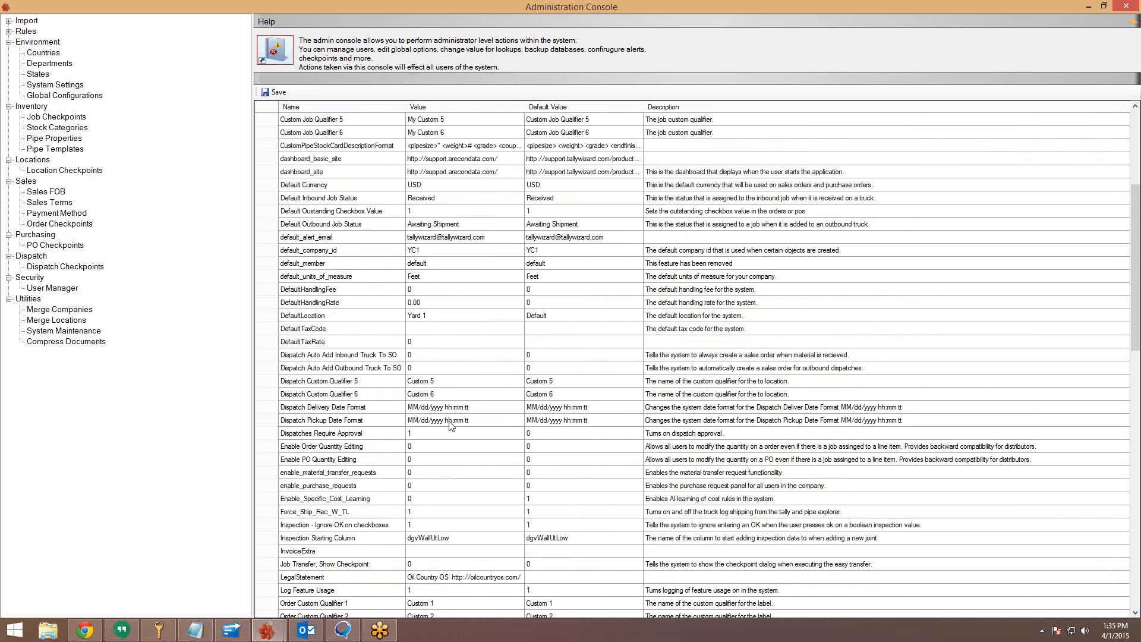
{"action": "scroll", "coordinate": [450, 426], "scroll_direction": "up", "scroll_amount": 6}
{"action": "scroll", "coordinate": [450, 425], "scroll_direction": "down", "scroll_amount": 2}
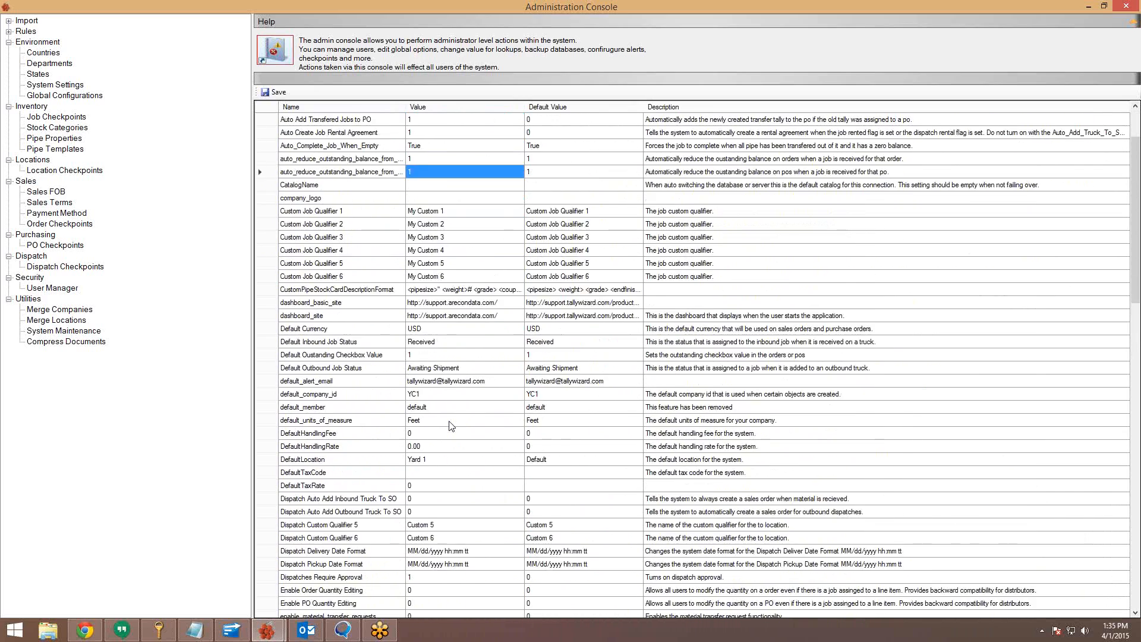
{"action": "scroll", "coordinate": [450, 425], "scroll_direction": "down", "scroll_amount": 8}
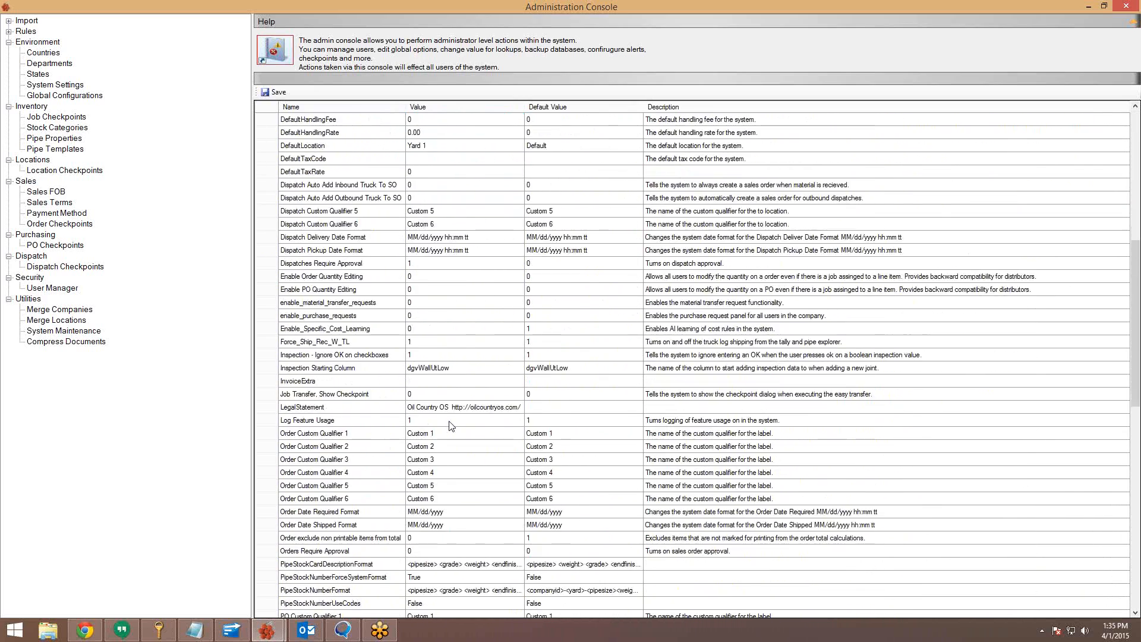
{"action": "scroll", "coordinate": [450, 426], "scroll_direction": "down", "scroll_amount": 5}
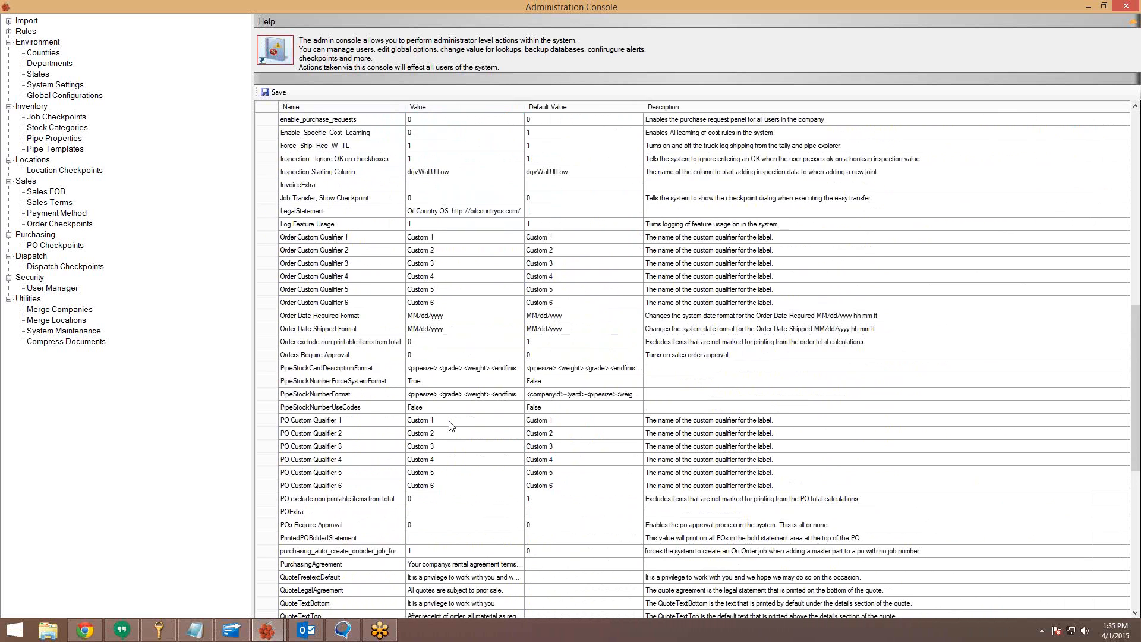
{"action": "scroll", "coordinate": [450, 426], "scroll_direction": "down", "scroll_amount": 1}
{"action": "scroll", "coordinate": [450, 425], "scroll_direction": "down", "scroll_amount": 3}
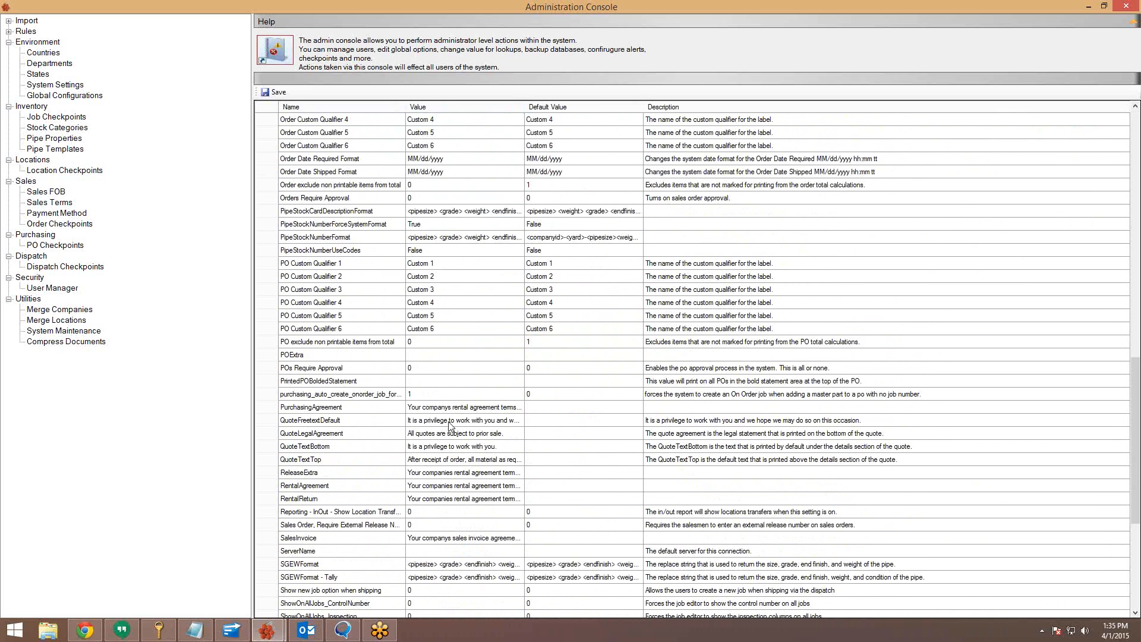
{"action": "scroll", "coordinate": [450, 426], "scroll_direction": "down", "scroll_amount": 4}
{"action": "scroll", "coordinate": [450, 425], "scroll_direction": "down", "scroll_amount": 3}
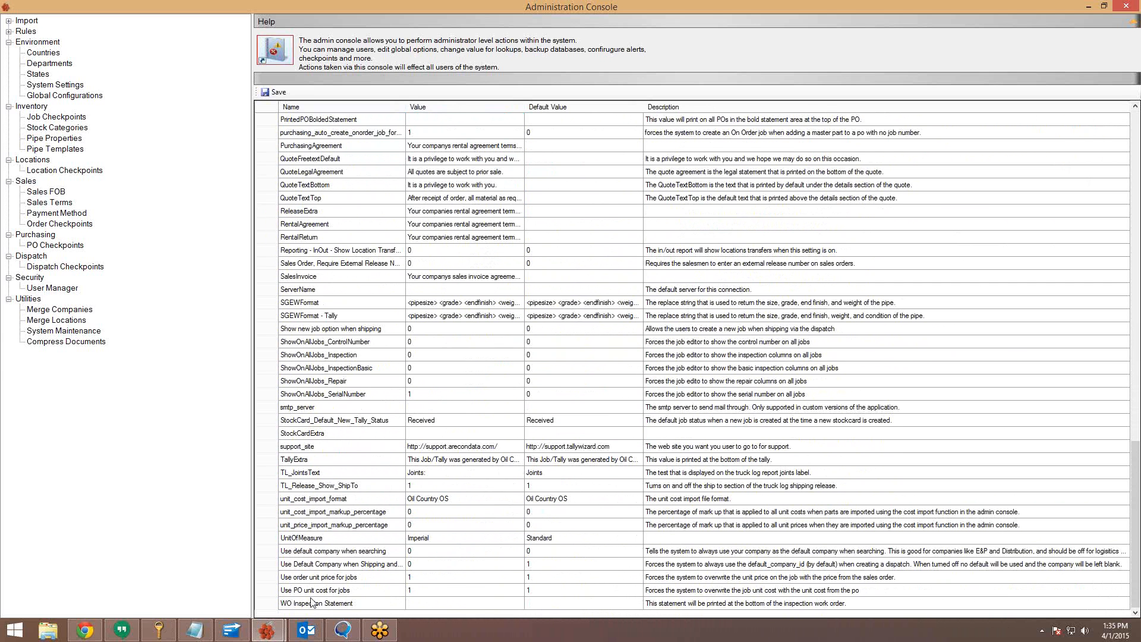
{"action": "left_click", "coordinate": [307, 251]}
{"action": "scroll", "coordinate": [308, 251], "scroll_direction": "up", "scroll_amount": 1}
{"action": "scroll", "coordinate": [307, 250], "scroll_direction": "up", "scroll_amount": 5}
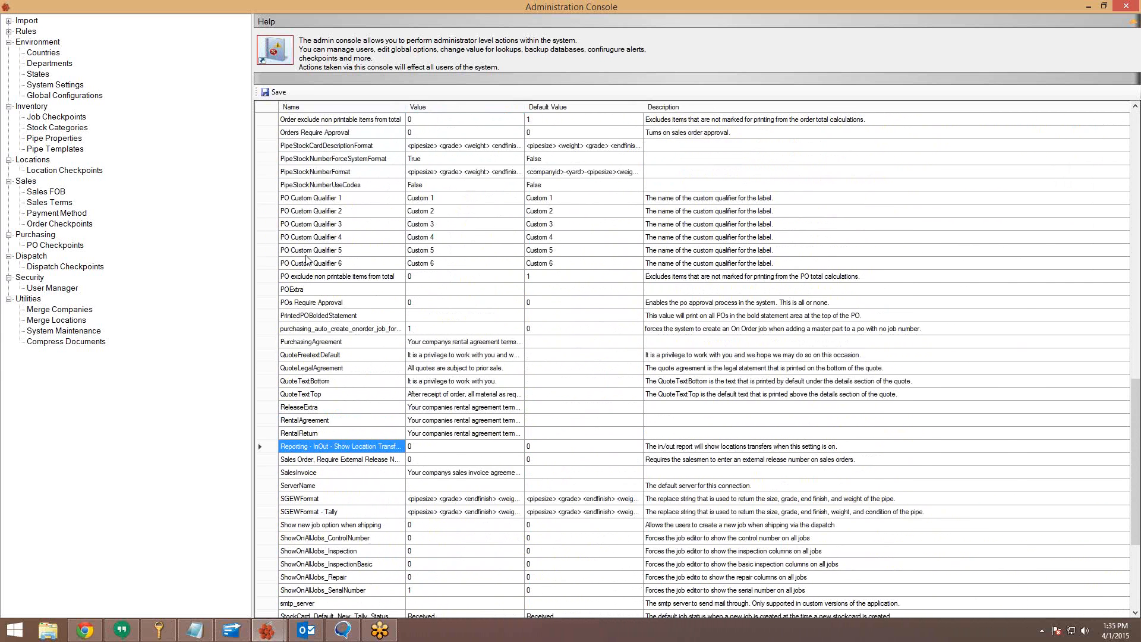
{"action": "scroll", "coordinate": [306, 259], "scroll_direction": "up", "scroll_amount": 3}
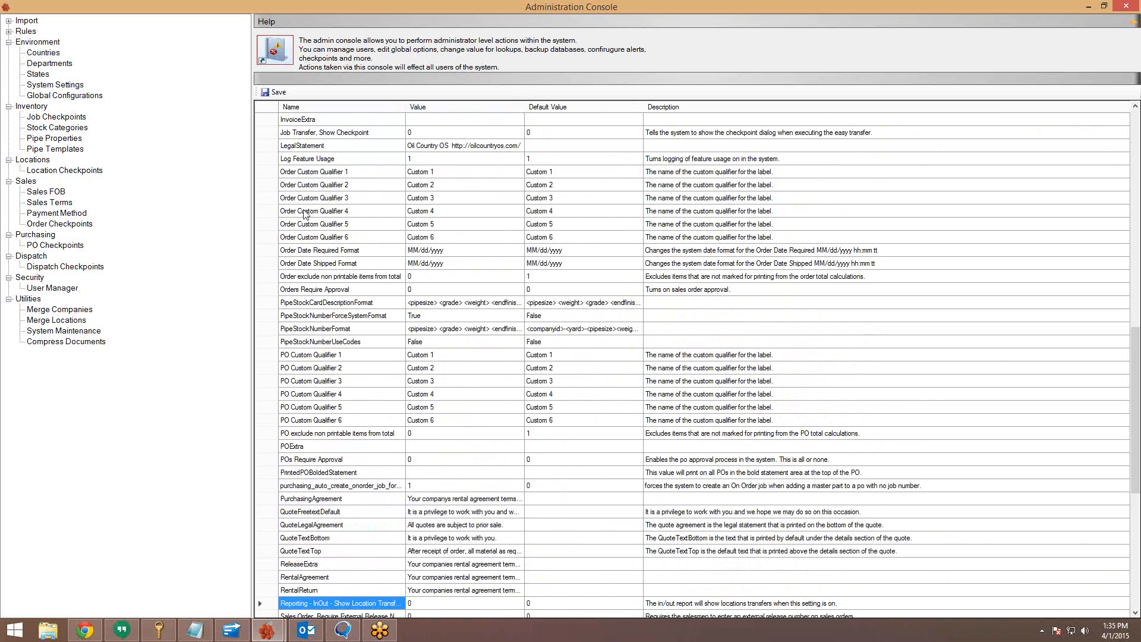
{"action": "left_click", "coordinate": [306, 341]}
{"action": "scroll", "coordinate": [309, 348], "scroll_direction": "up", "scroll_amount": 7}
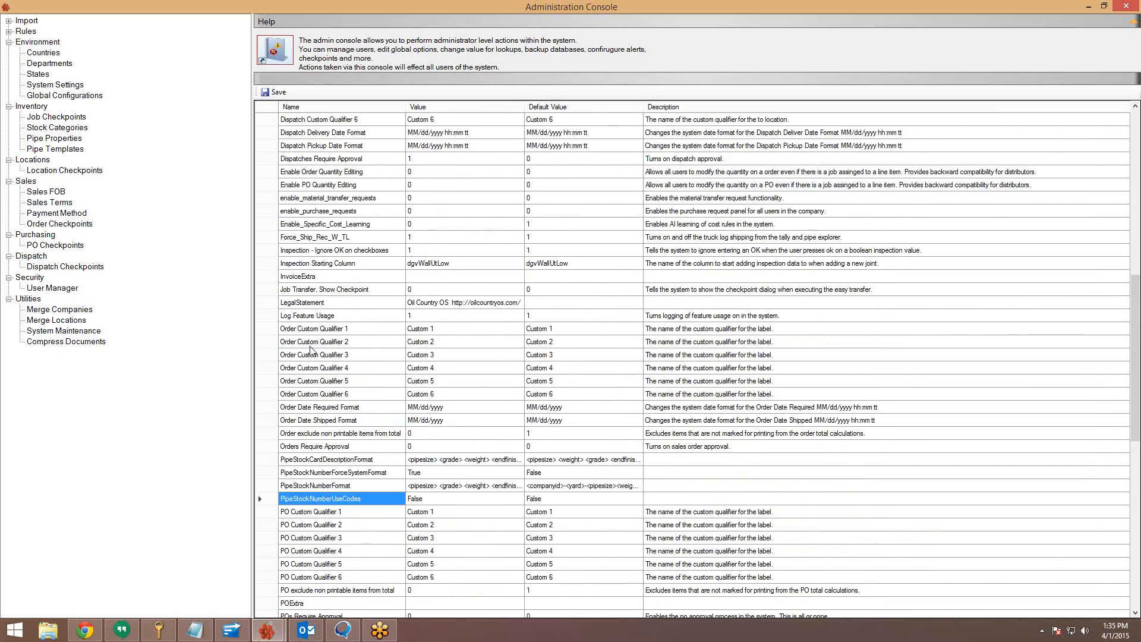
{"action": "scroll", "coordinate": [309, 351], "scroll_direction": "up", "scroll_amount": 7}
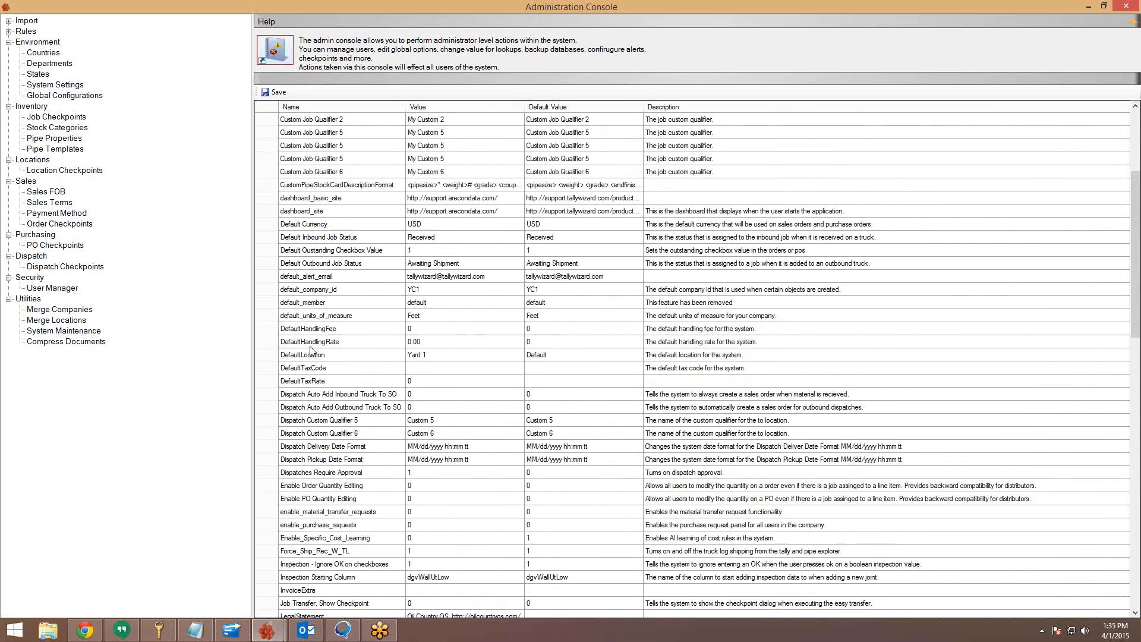
{"action": "scroll", "coordinate": [309, 350], "scroll_direction": "up", "scroll_amount": 3}
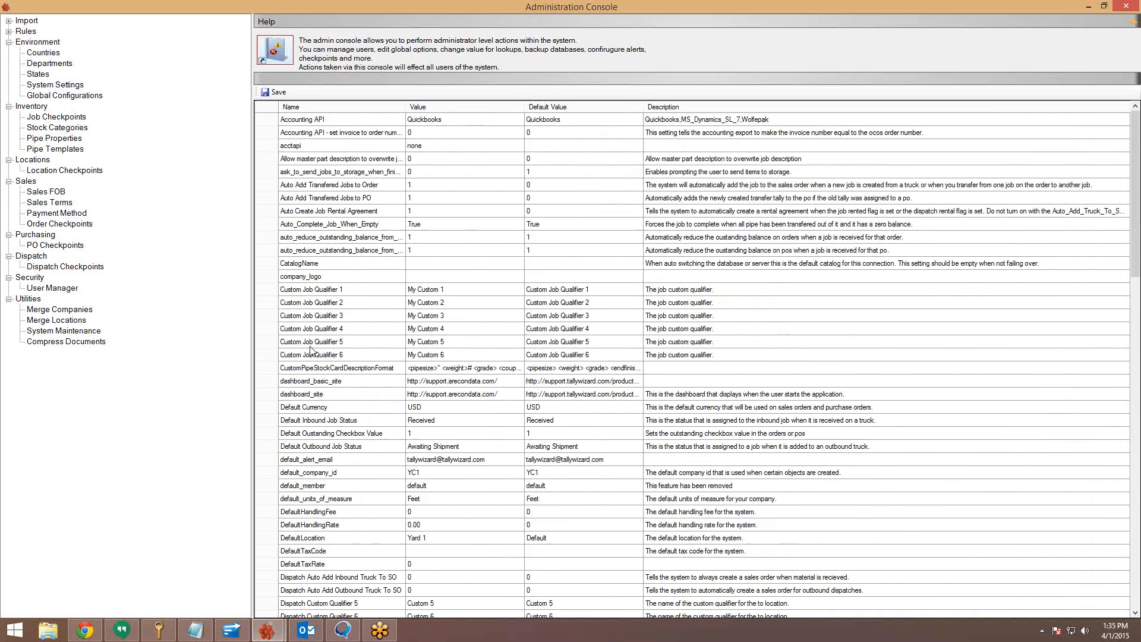
Open the global configurations and examine the list of feature, report and numbering settings
{"action": "left_click", "coordinate": [74, 95]}
{"action": "left_click", "coordinate": [391, 303]}
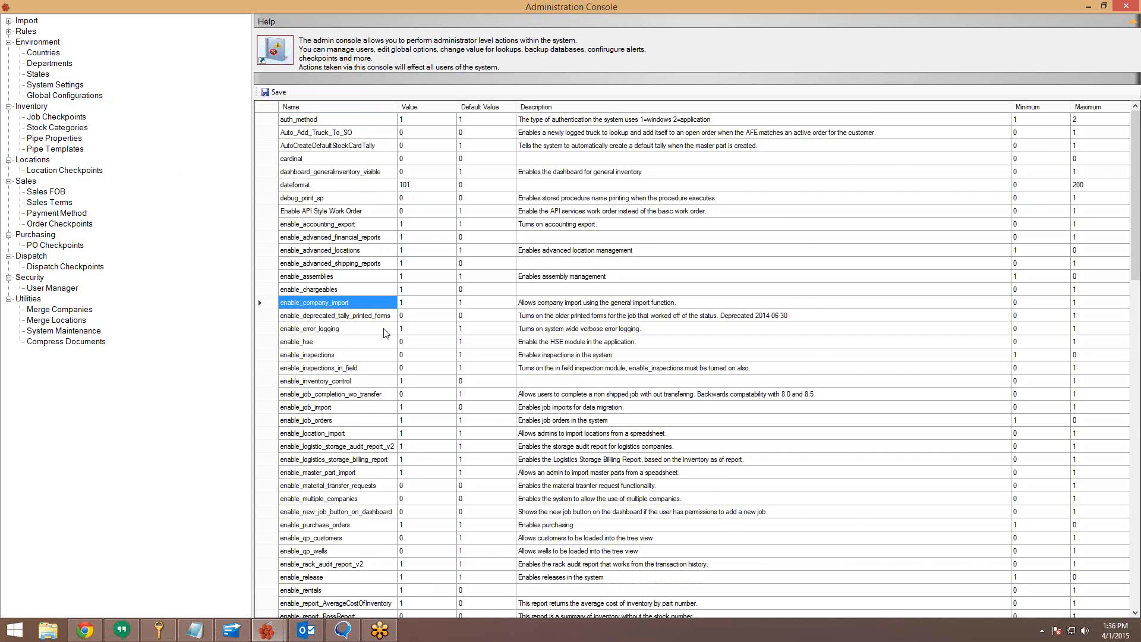
{"action": "scroll", "coordinate": [391, 309], "scroll_direction": "down", "scroll_amount": 17}
{"action": "scroll", "coordinate": [384, 333], "scroll_direction": "down", "scroll_amount": 10}
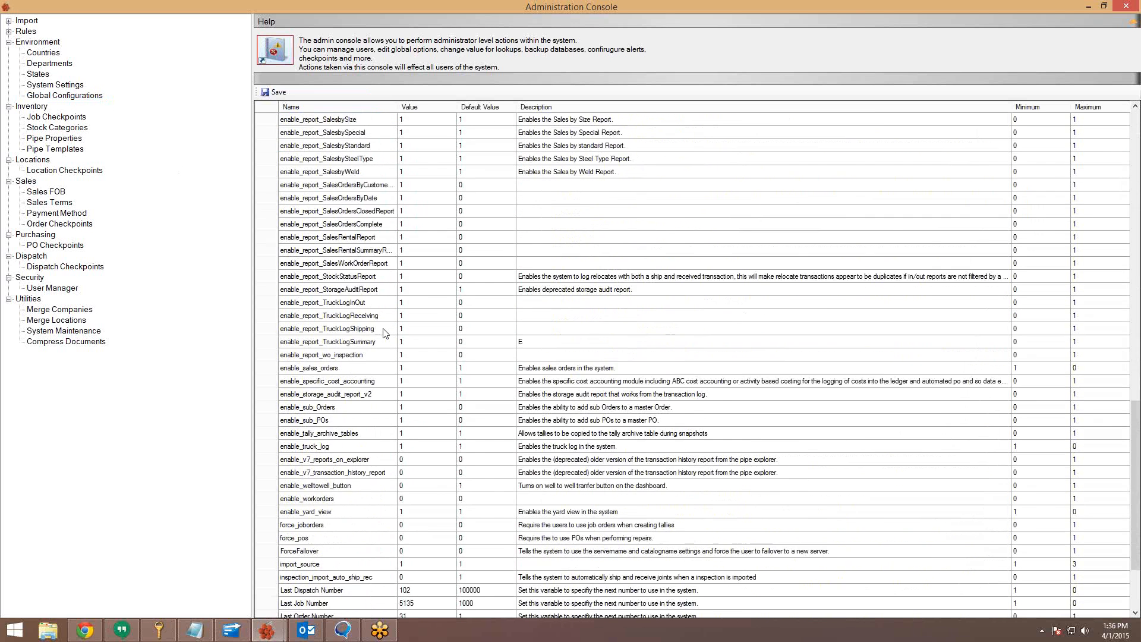
Leave the Administration Console, examine the Outlook email configuration and address in the preferences, and close them without saving
{"action": "double_click", "coordinate": [452, 6]}
{"action": "left_click", "coordinate": [817, 116]}
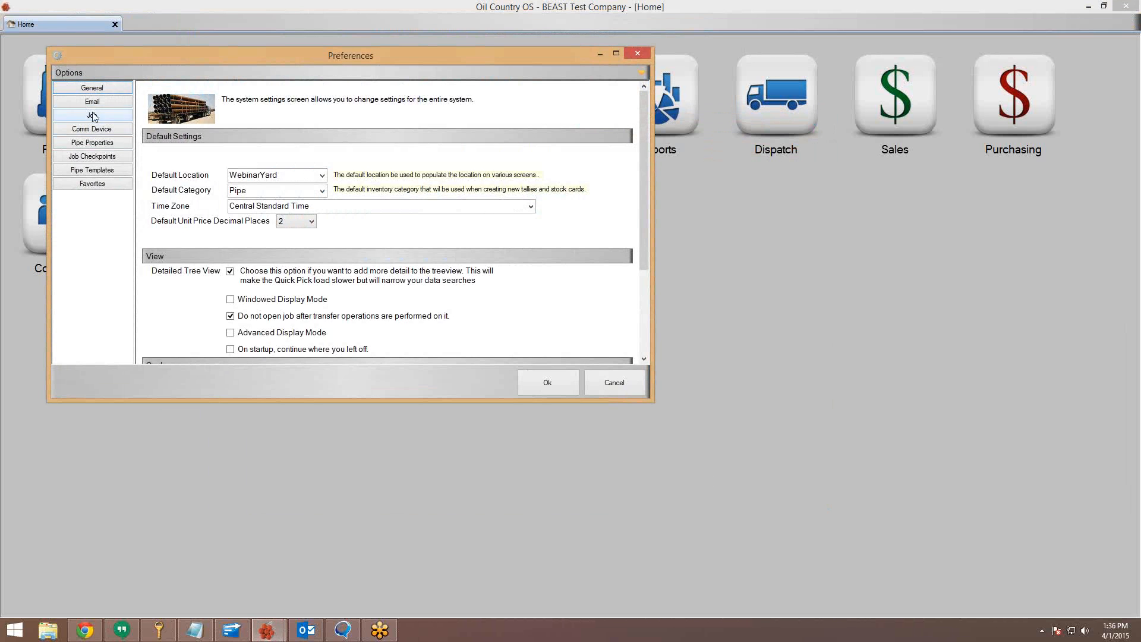
{"action": "left_click", "coordinate": [92, 101]}
{"action": "left_click_drag", "start_coordinate": [384, 234], "coordinate": [196, 315]}
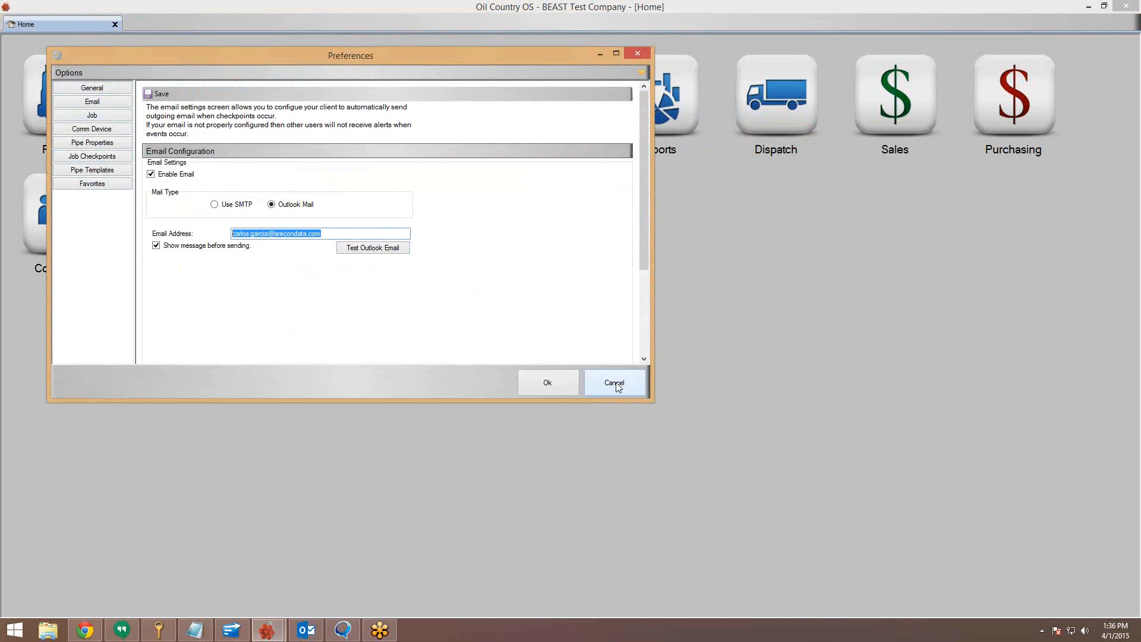
{"action": "left_click", "coordinate": [638, 54]}
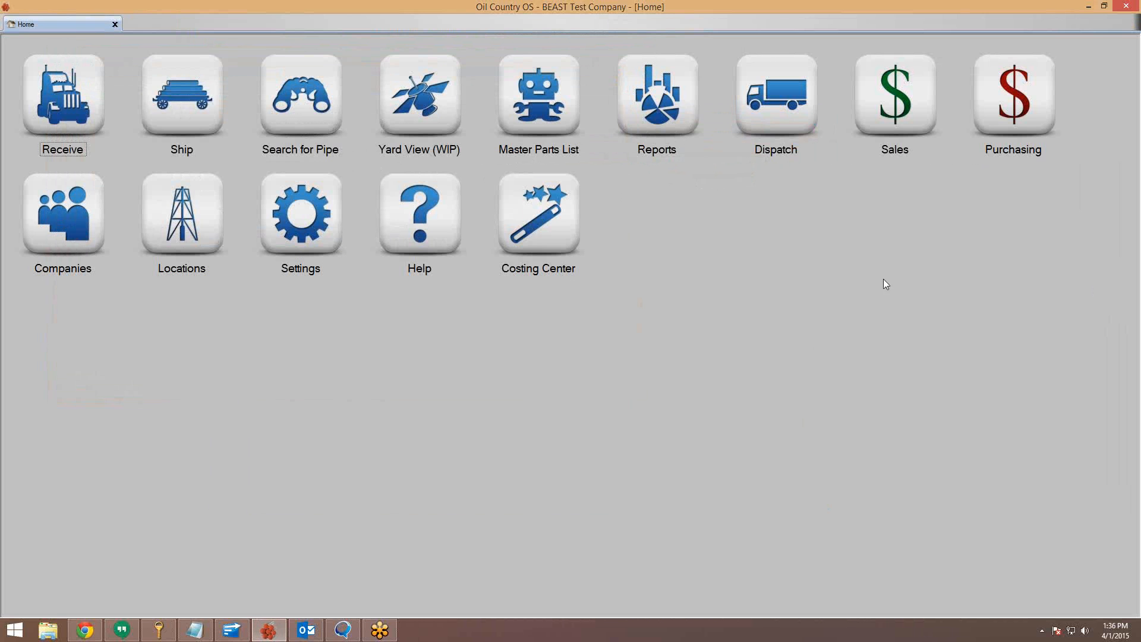
Search for all sales orders in the Order Explorer and open the first order in the results
{"action": "left_click", "coordinate": [873, 133]}
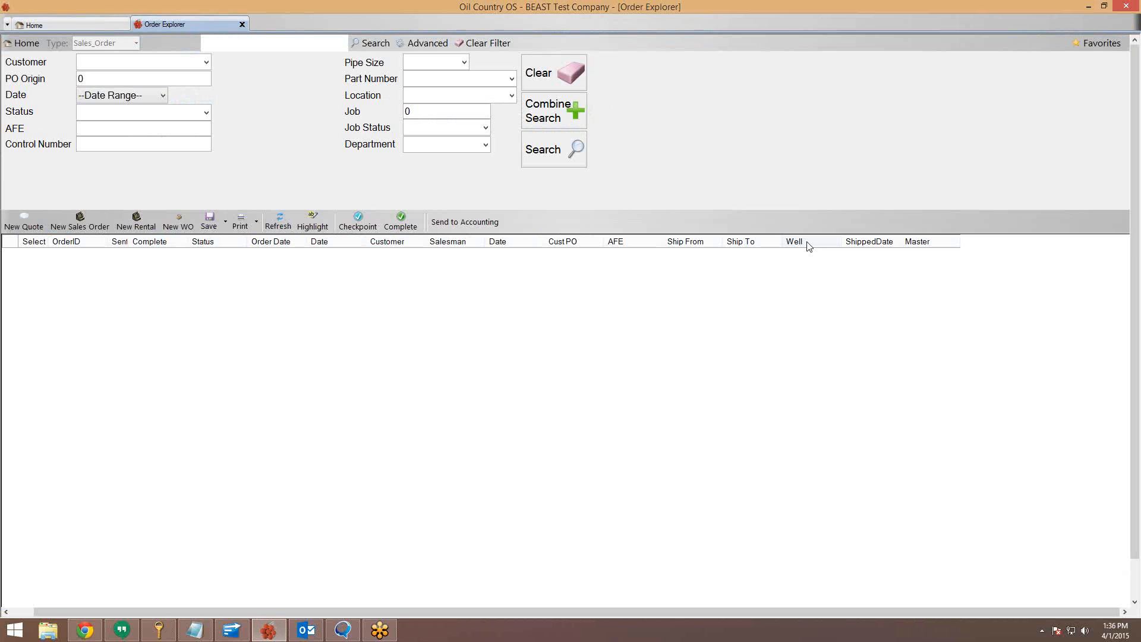
{"action": "left_click", "coordinate": [561, 139]}
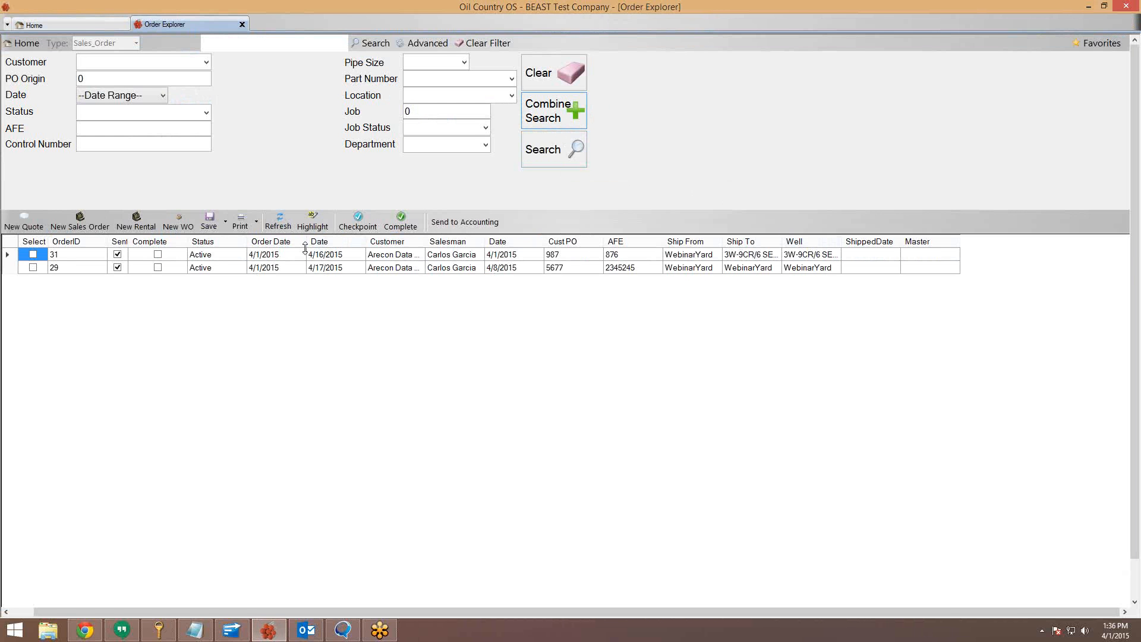
{"action": "double_click", "coordinate": [211, 256]}
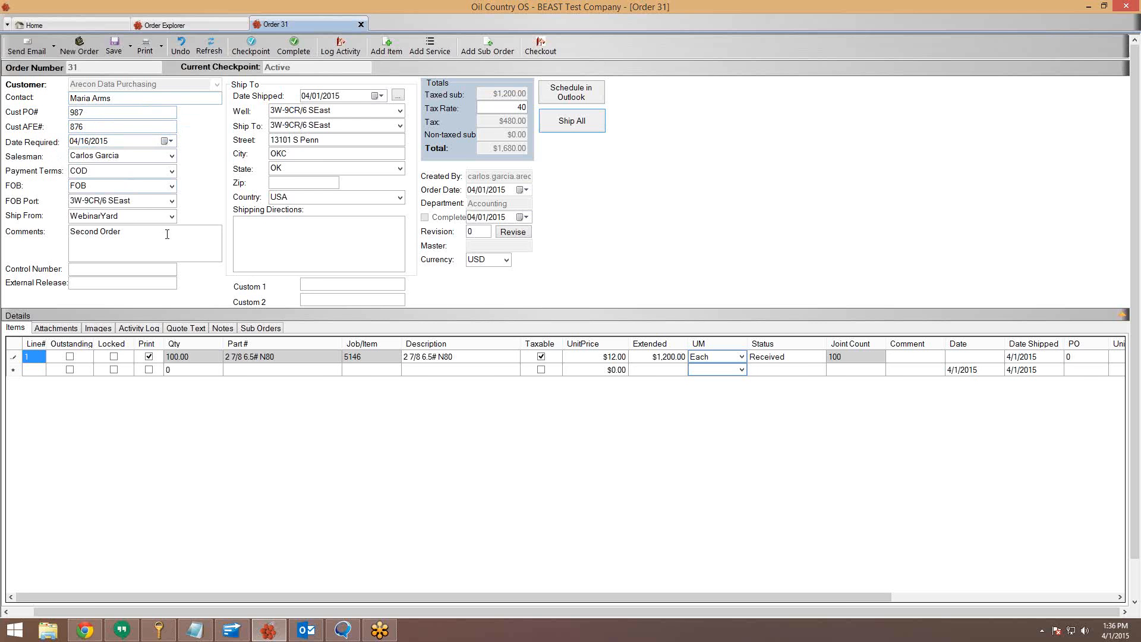
Return from the open order to the Order Explorer and select both listed sales orders
{"action": "left_click", "coordinate": [201, 230]}
{"action": "left_click_drag", "start_coordinate": [151, 234], "coordinate": [58, 236]}
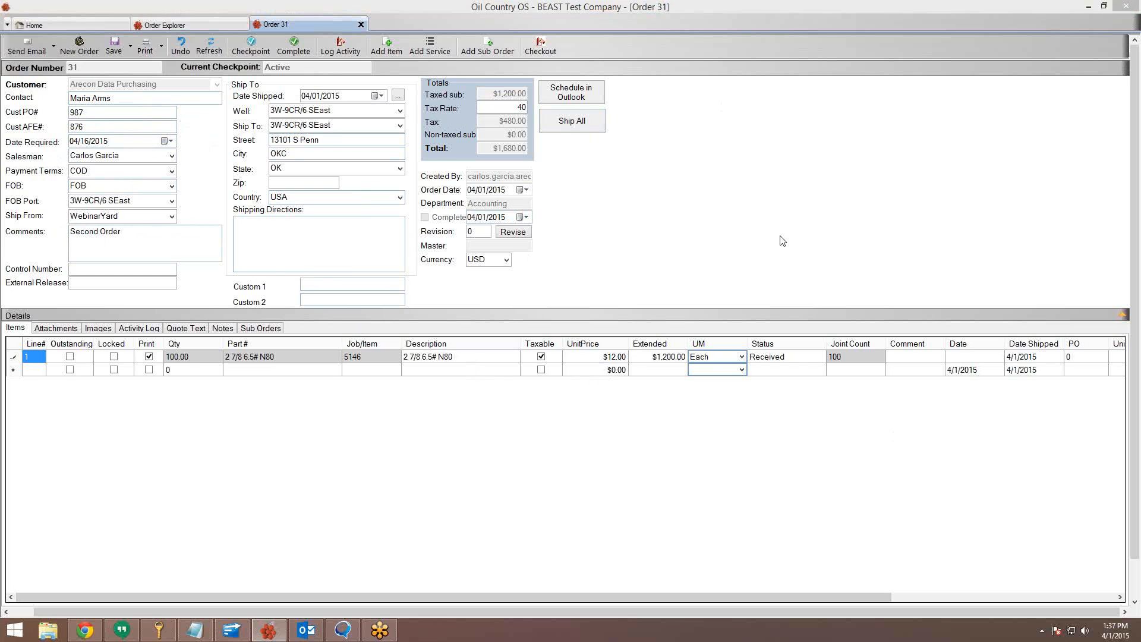
{"action": "left_click", "coordinate": [212, 23]}
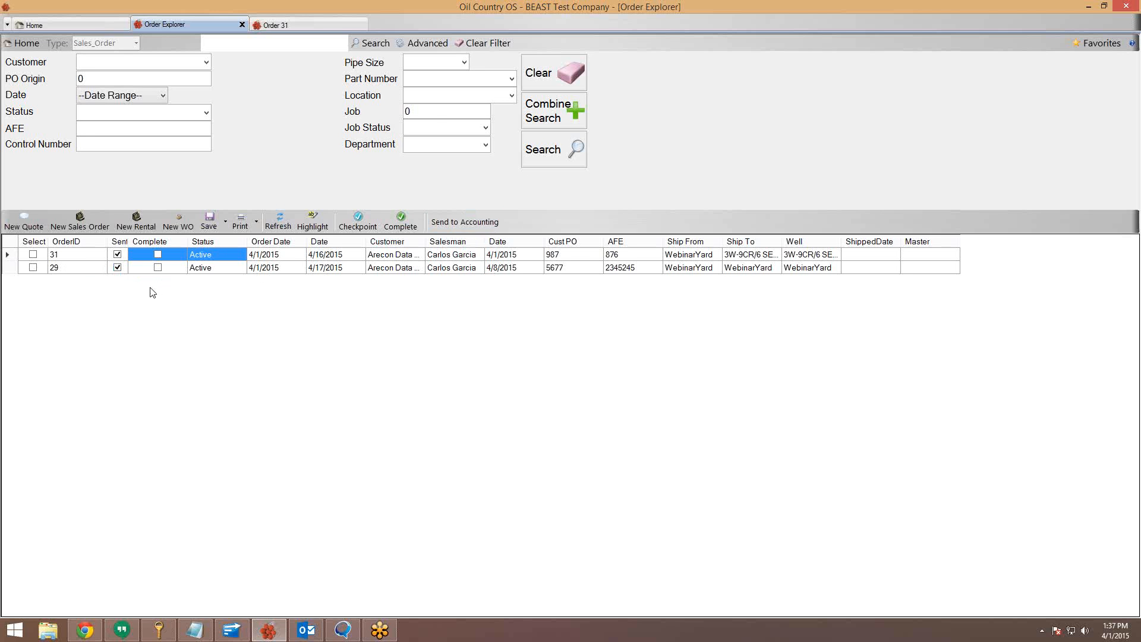
{"action": "left_click", "coordinate": [33, 254]}
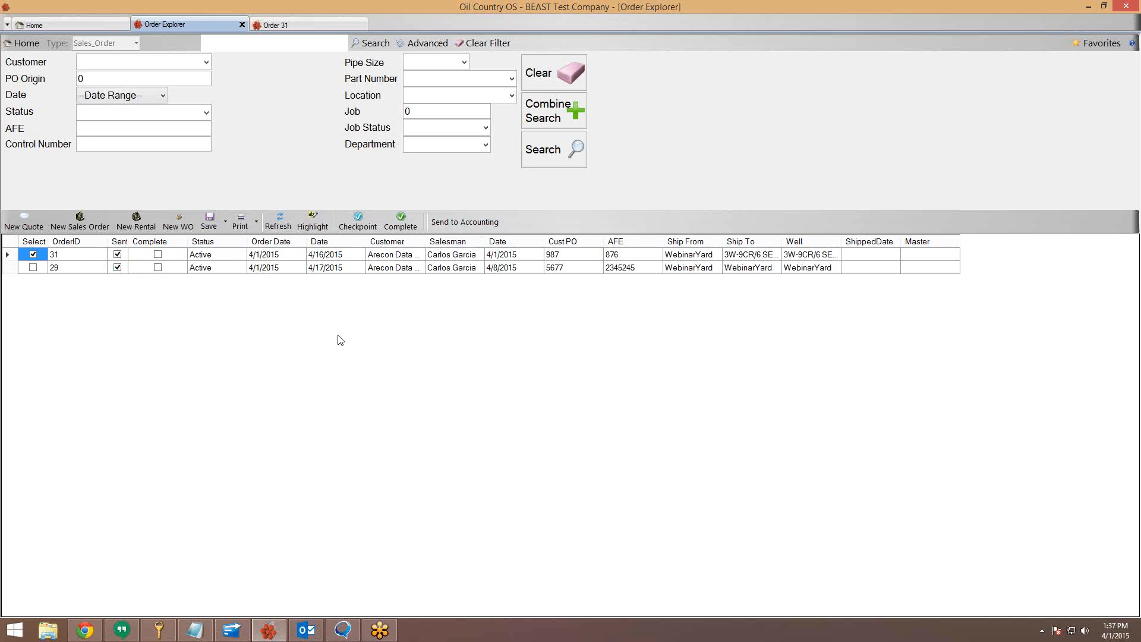
{"action": "left_click", "coordinate": [33, 267]}
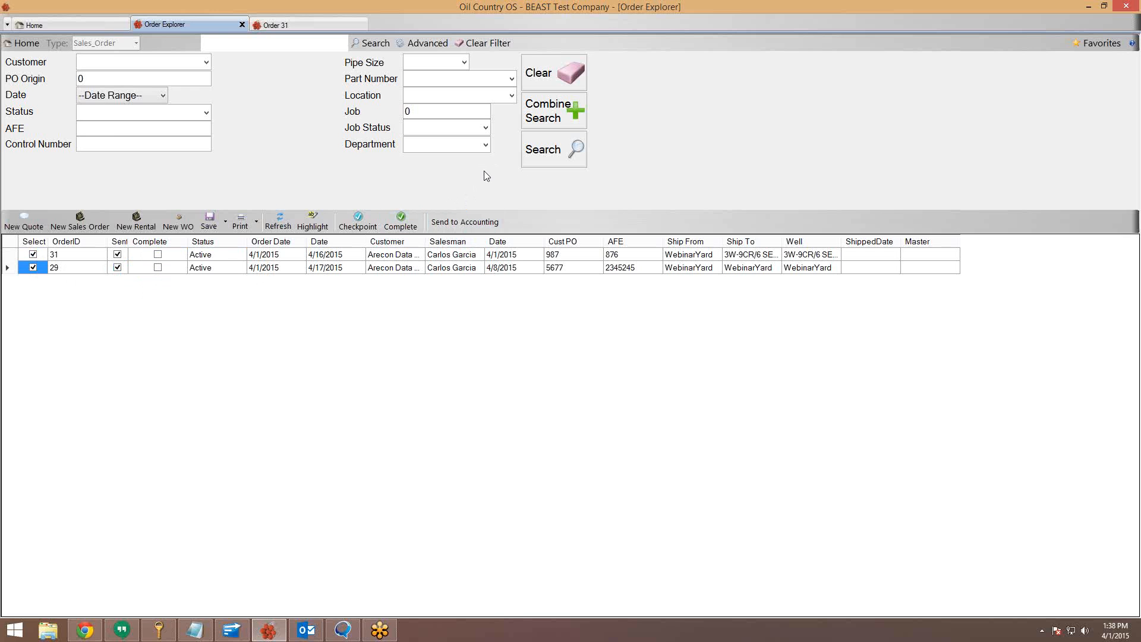
Widen the Sent To Accounting column in the results grid and check its flag for both orders
{"action": "left_click", "coordinate": [141, 100]}
{"action": "left_click", "coordinate": [141, 100]}
{"action": "left_click_drag", "start_coordinate": [128, 241], "coordinate": [192, 242]}
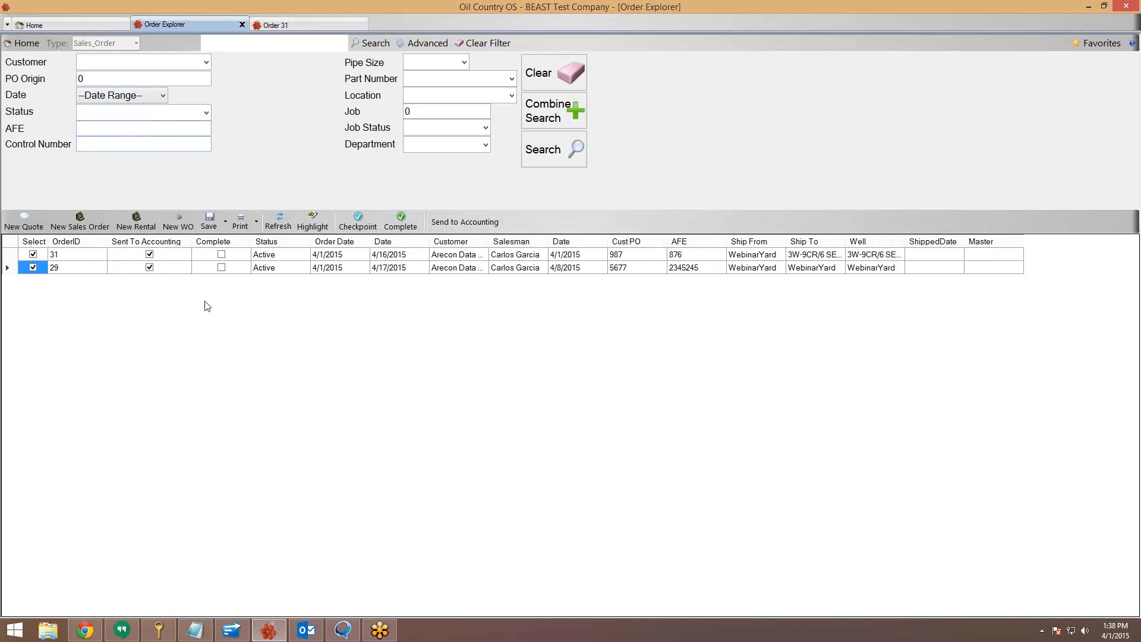
{"action": "left_click", "coordinate": [169, 257]}
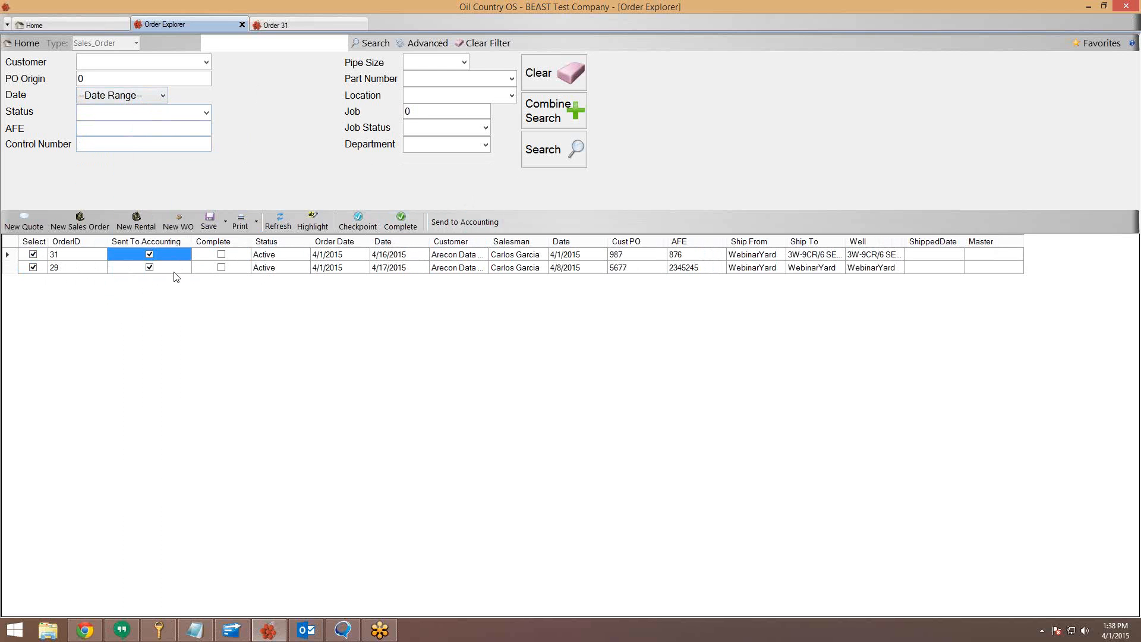
{"action": "left_click", "coordinate": [174, 269]}
{"action": "left_click", "coordinate": [161, 257]}
{"action": "right_click", "coordinate": [165, 244]}
{"action": "left_click", "coordinate": [156, 246]}
Create a new sales order for customer Arecon Data Purchasing with customer PO number 5555 and AFE number 5555
{"action": "left_click", "coordinate": [69, 229]}
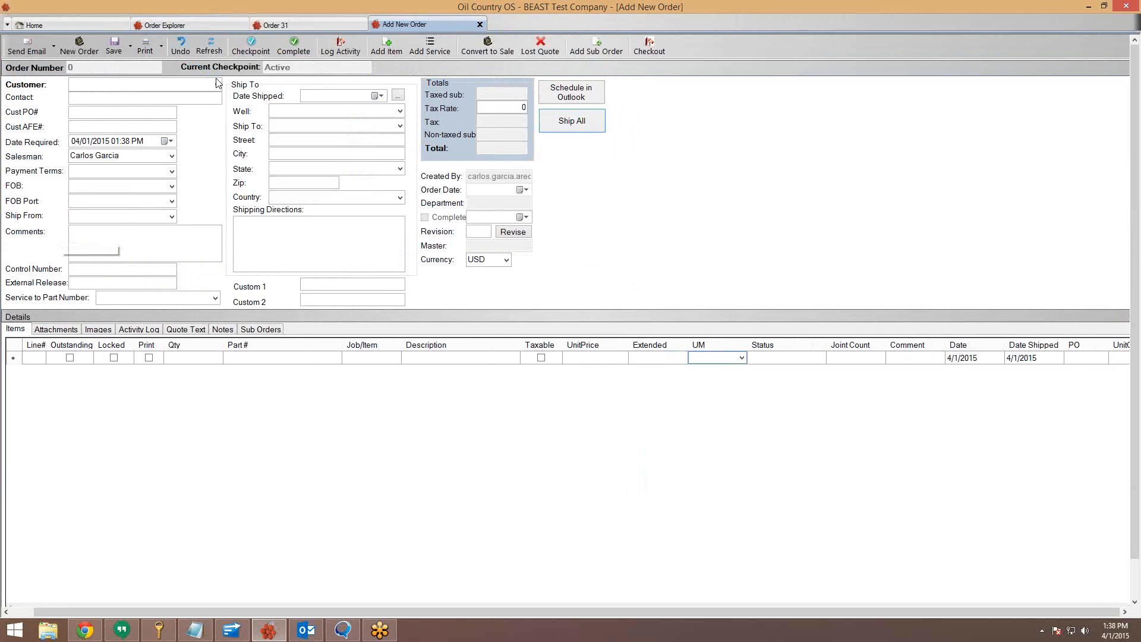
{"action": "left_click", "coordinate": [217, 84]}
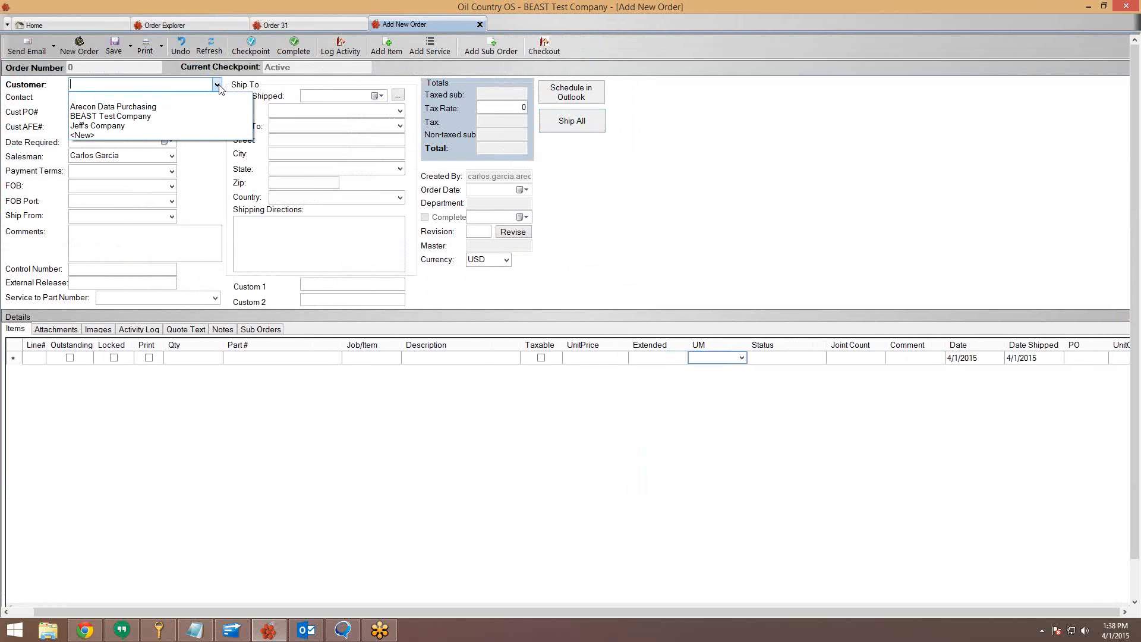
{"action": "left_click", "coordinate": [215, 104]}
{"action": "left_click", "coordinate": [165, 112]}
{"action": "type", "text": "5555"}
{"action": "key", "text": "Tab"}
{"action": "type", "text": "5555"}
Choose the first listed salesman for the new order and set the payment terms to COD and FOB to FOB
{"action": "left_click", "coordinate": [172, 156]}
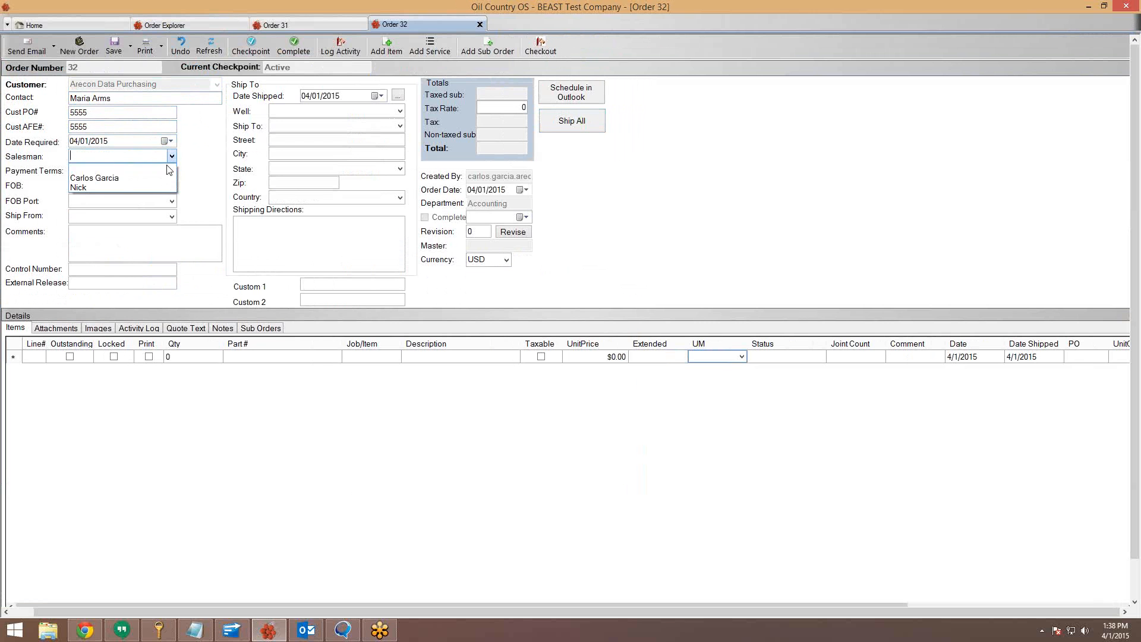
{"action": "left_click", "coordinate": [149, 169]}
{"action": "left_click", "coordinate": [172, 171]}
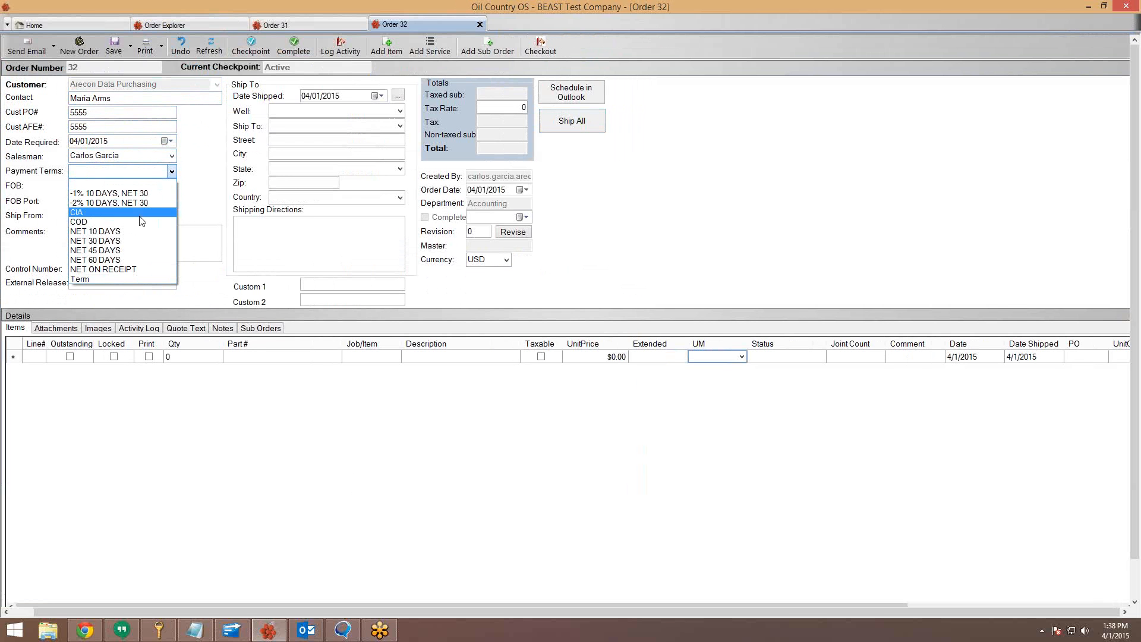
{"action": "left_click", "coordinate": [107, 217]}
{"action": "left_click", "coordinate": [172, 188]}
{"action": "left_click", "coordinate": [134, 216]}
Set the FOB port to Default and Ship From to WebinarYard, and enter the comment "This is my comment"
{"action": "left_click", "coordinate": [172, 201]}
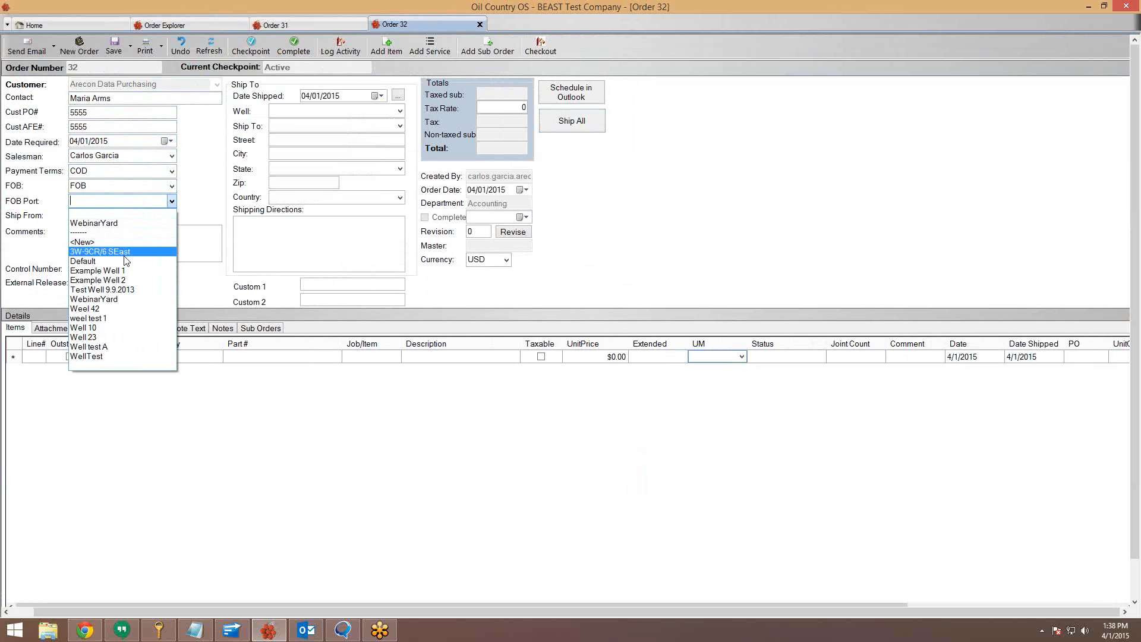
{"action": "left_click", "coordinate": [89, 262]}
{"action": "left_click", "coordinate": [171, 217]}
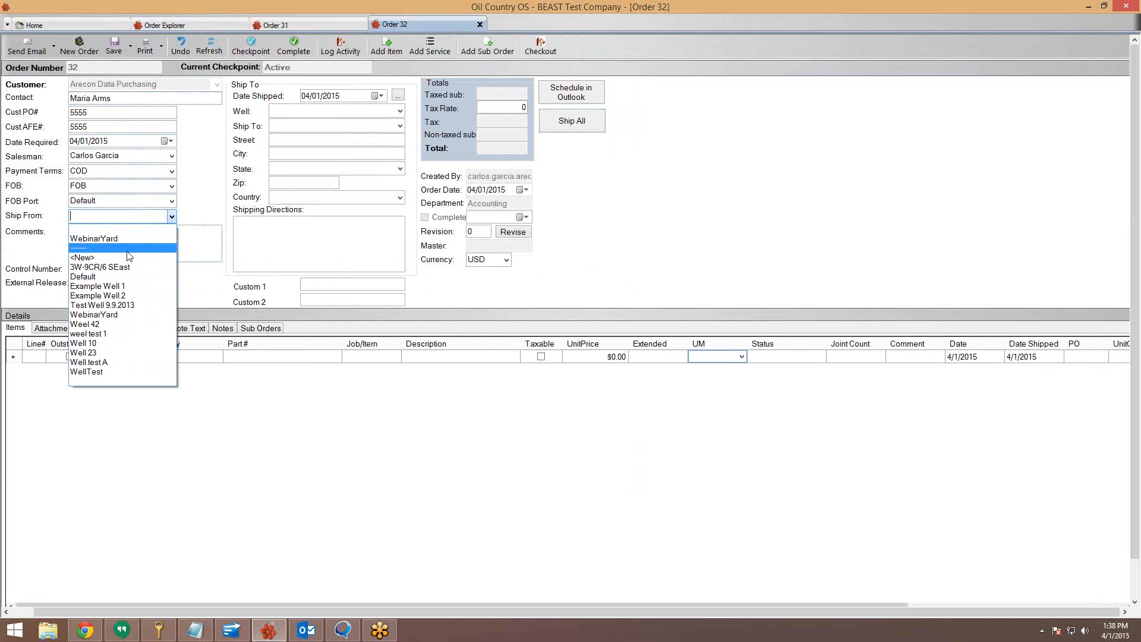
{"action": "left_click", "coordinate": [134, 248]}
{"action": "type", "text": "T"}
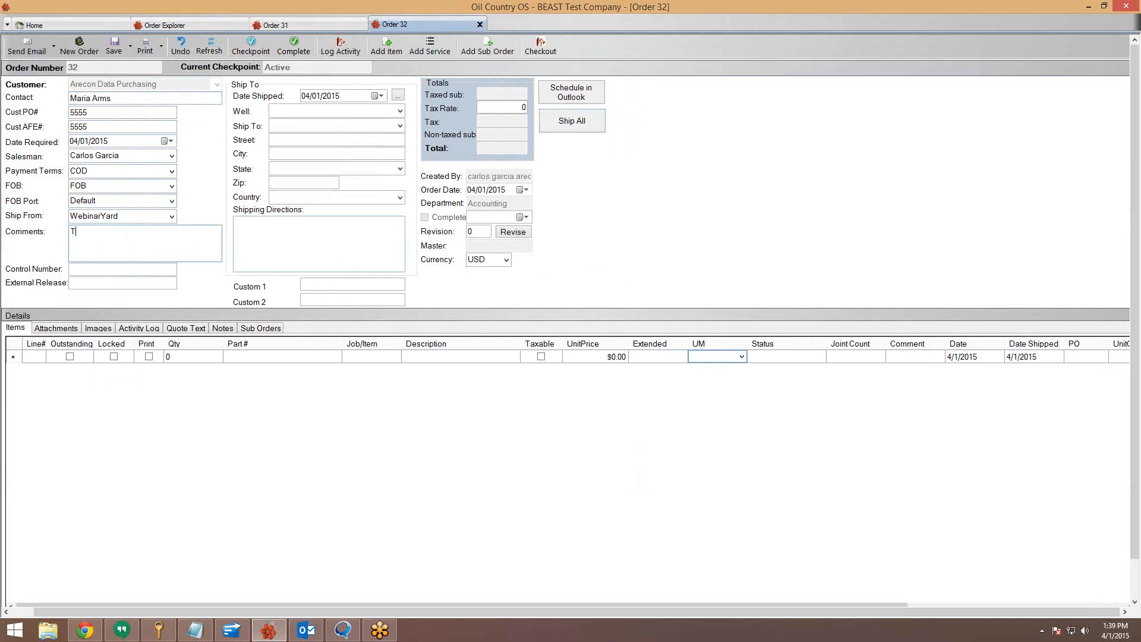
{"action": "type", "text": "His is my comment"}
Set the order's well to 3W-9CR/6 SEast and its tax rate to 4
{"action": "left_click", "coordinate": [400, 111]}
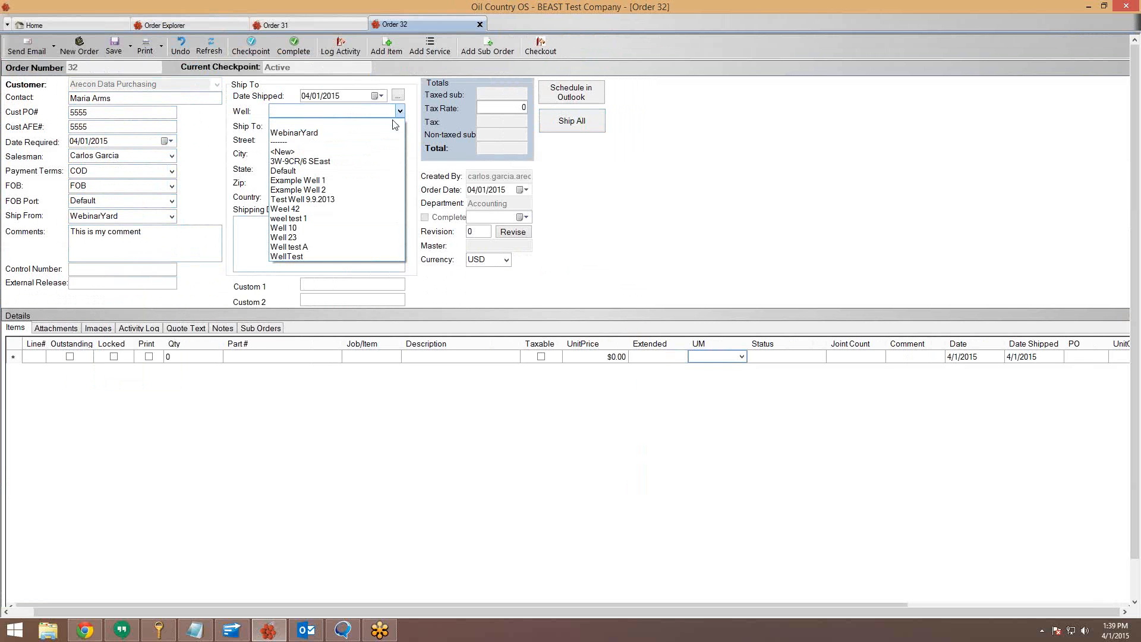
{"action": "left_click", "coordinate": [386, 161]}
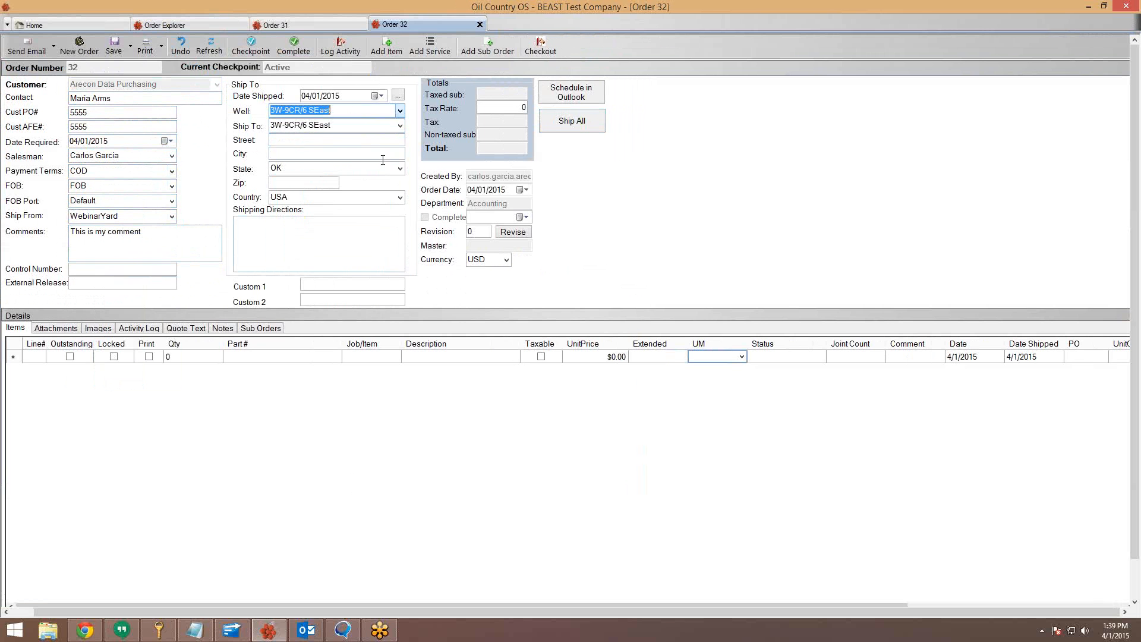
{"action": "left_click", "coordinate": [523, 108]}
{"action": "type", "text": "4"}
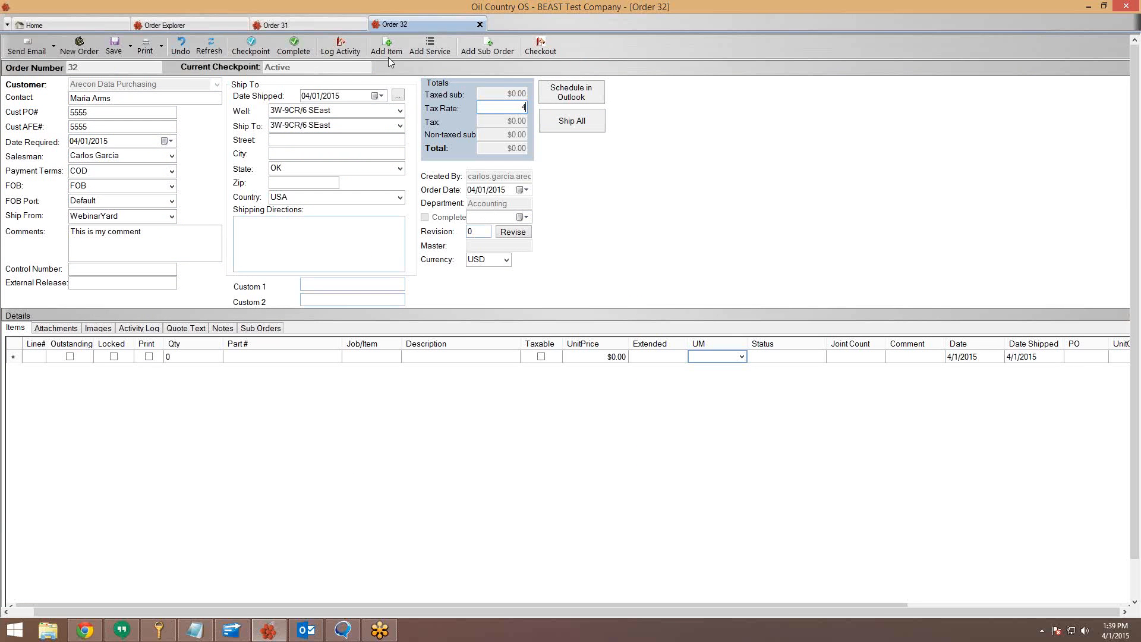
Add existing job 5144, the 2 7/8 6.5# N80 pipe not assigned to another order, as a line item
{"action": "left_click", "coordinate": [381, 47]}
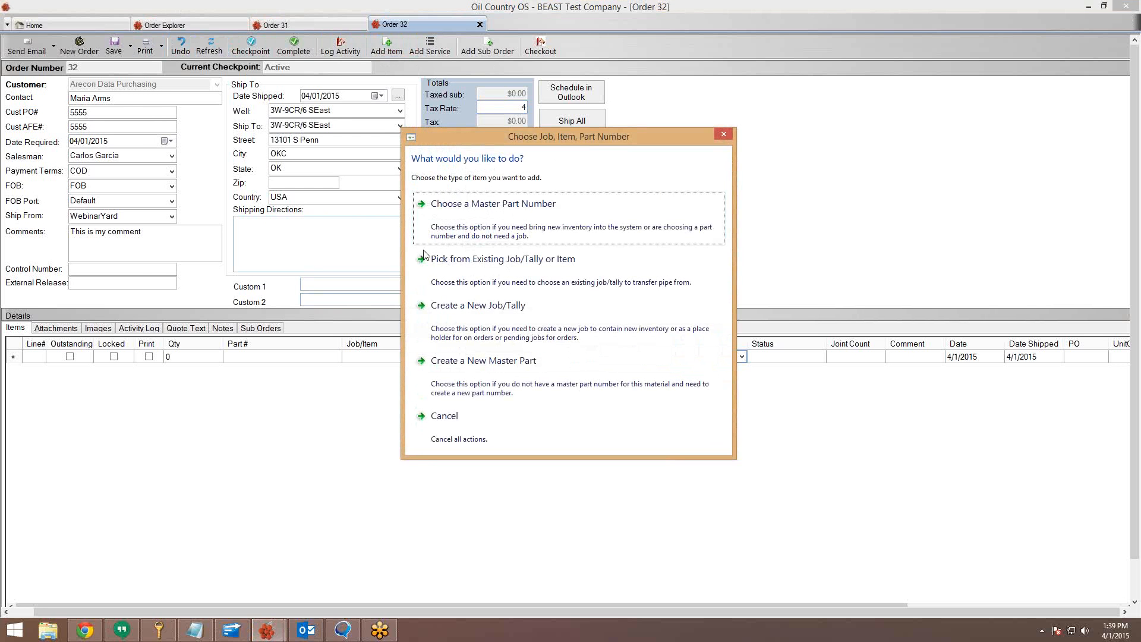
{"action": "left_click", "coordinate": [435, 262]}
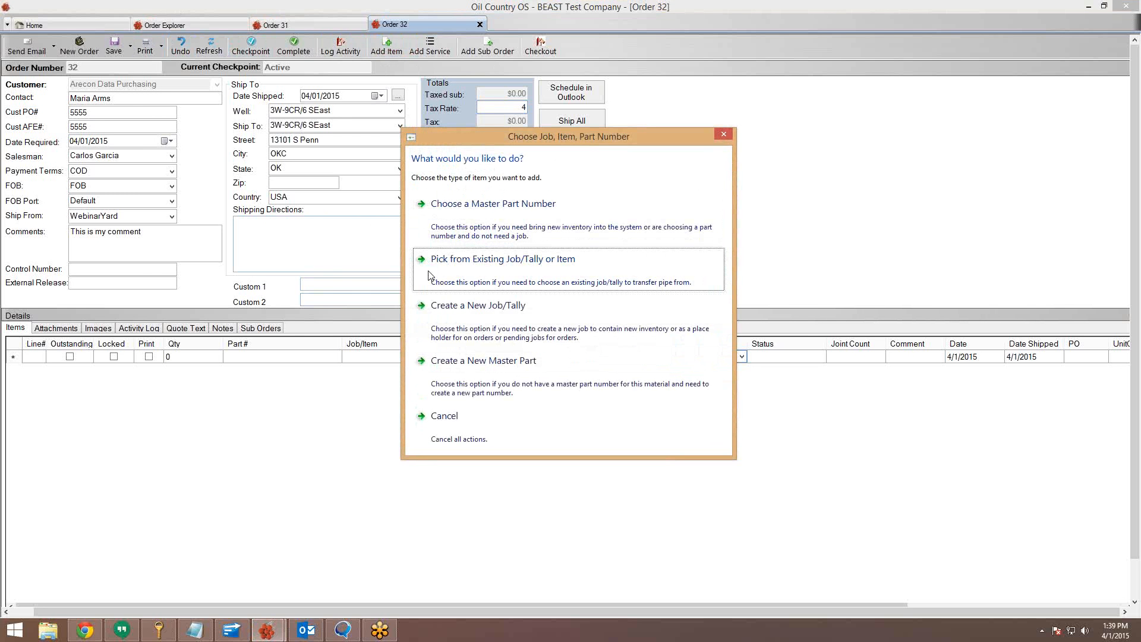
{"action": "left_click", "coordinate": [240, 341]}
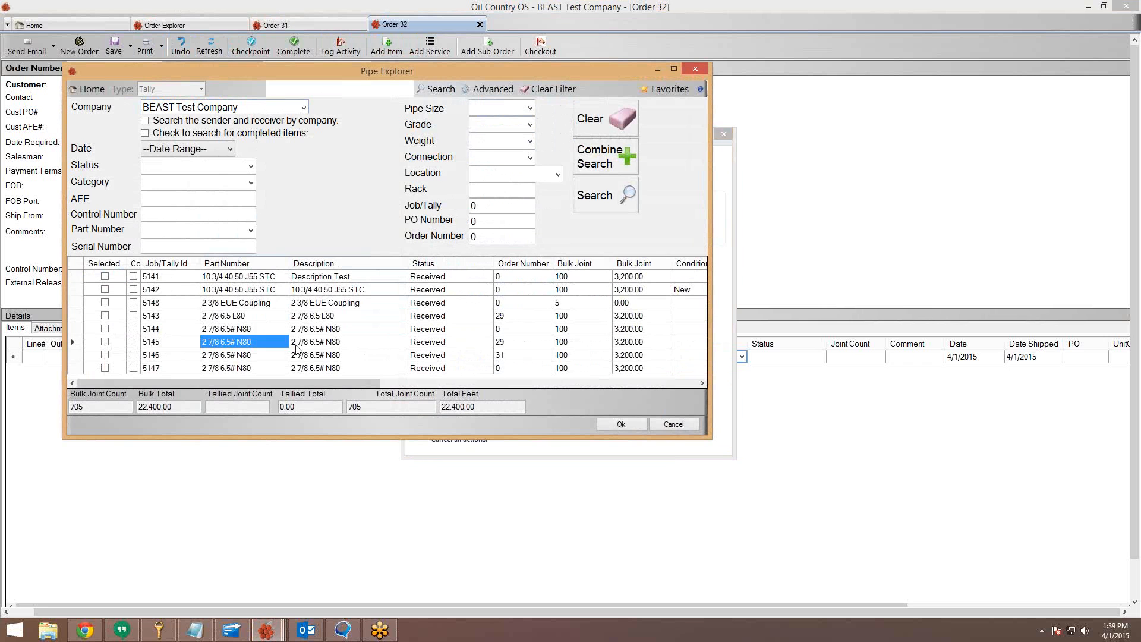
{"action": "left_click", "coordinate": [179, 329]}
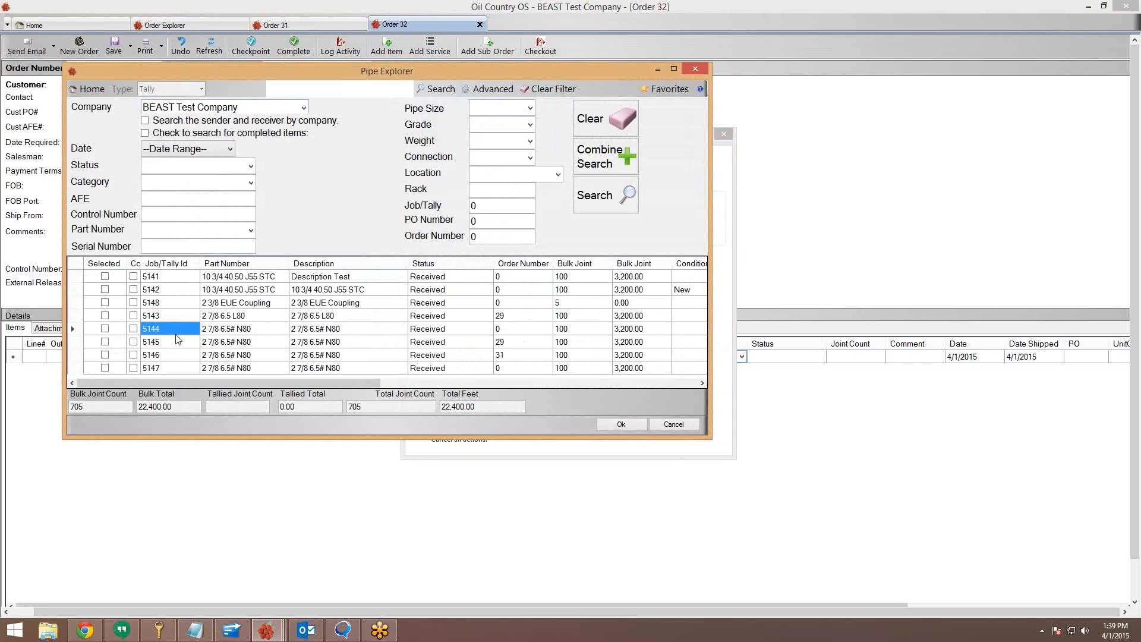
{"action": "left_click", "coordinate": [507, 317]}
{"action": "left_click", "coordinate": [507, 343]}
{"action": "left_click", "coordinate": [507, 352]}
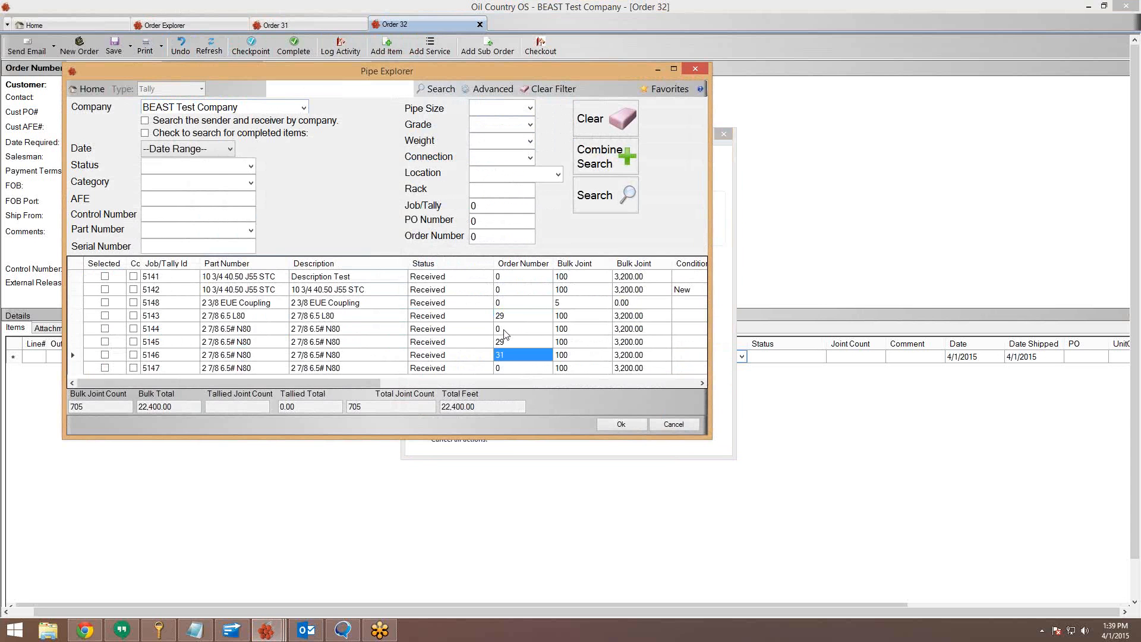
{"action": "left_click", "coordinate": [504, 330]}
{"action": "left_click", "coordinate": [179, 332]}
{"action": "key", "text": "Tab"}
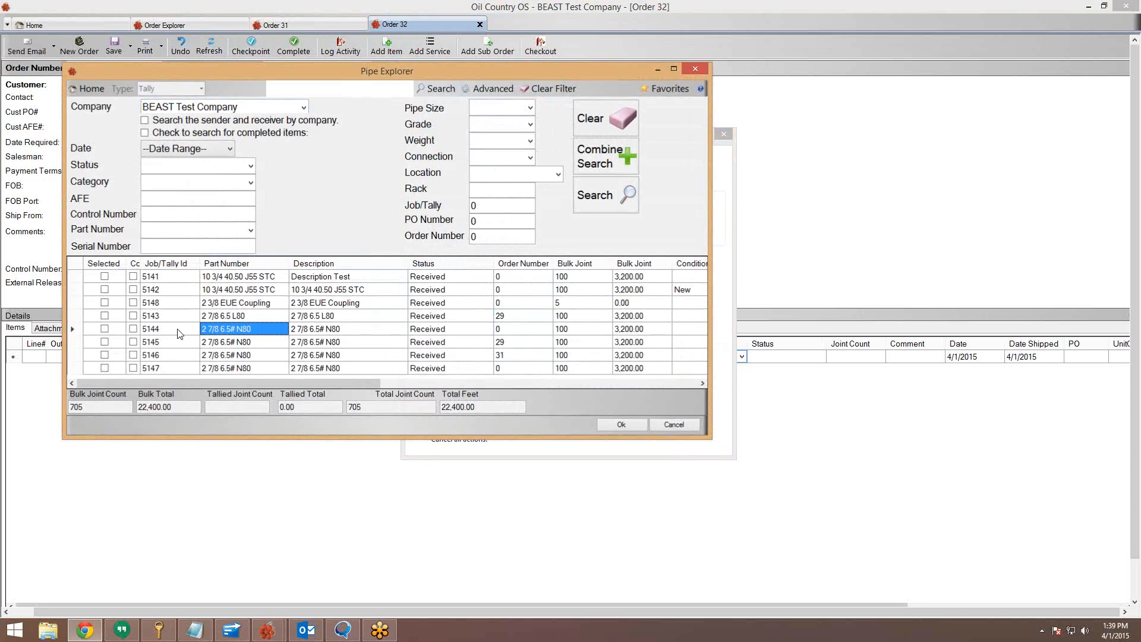
{"action": "left_click", "coordinate": [538, 317]}
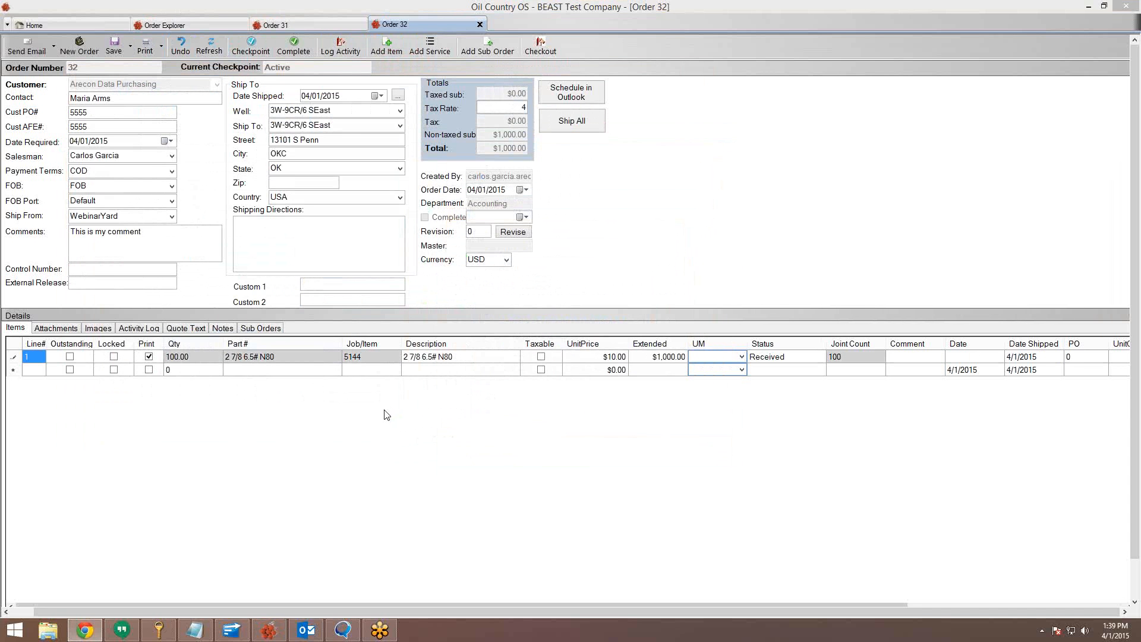
Mark the line item as taxable with Joints as its unit of measure, and save the order
{"action": "left_click", "coordinate": [539, 360]}
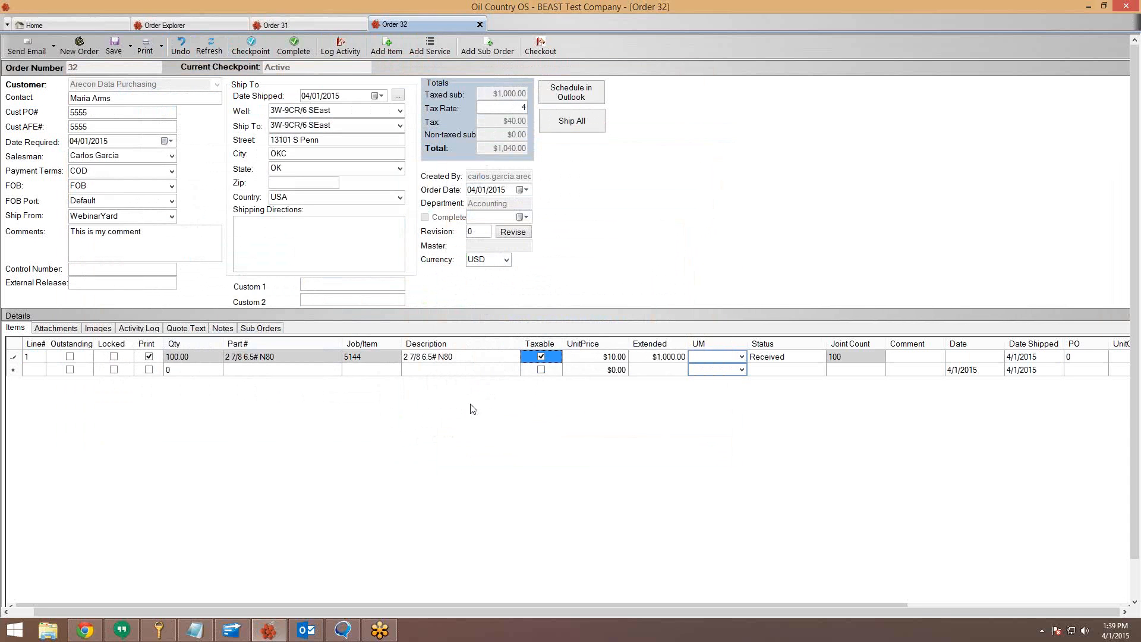
{"action": "left_click", "coordinate": [714, 360]}
{"action": "left_click", "coordinate": [700, 475]}
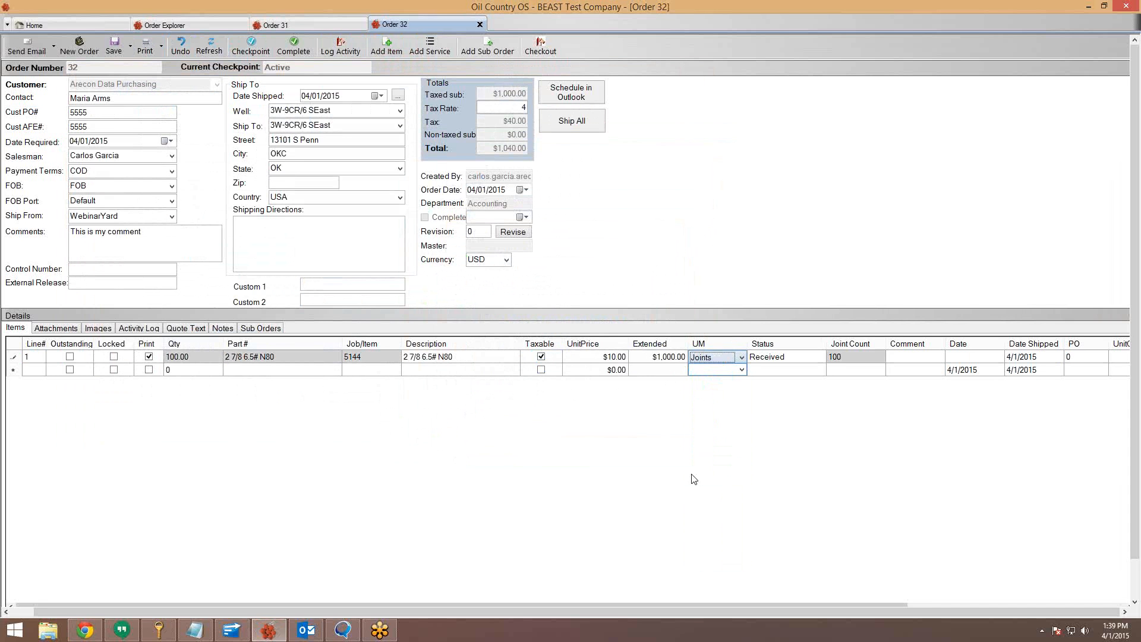
{"action": "left_click", "coordinate": [115, 45]}
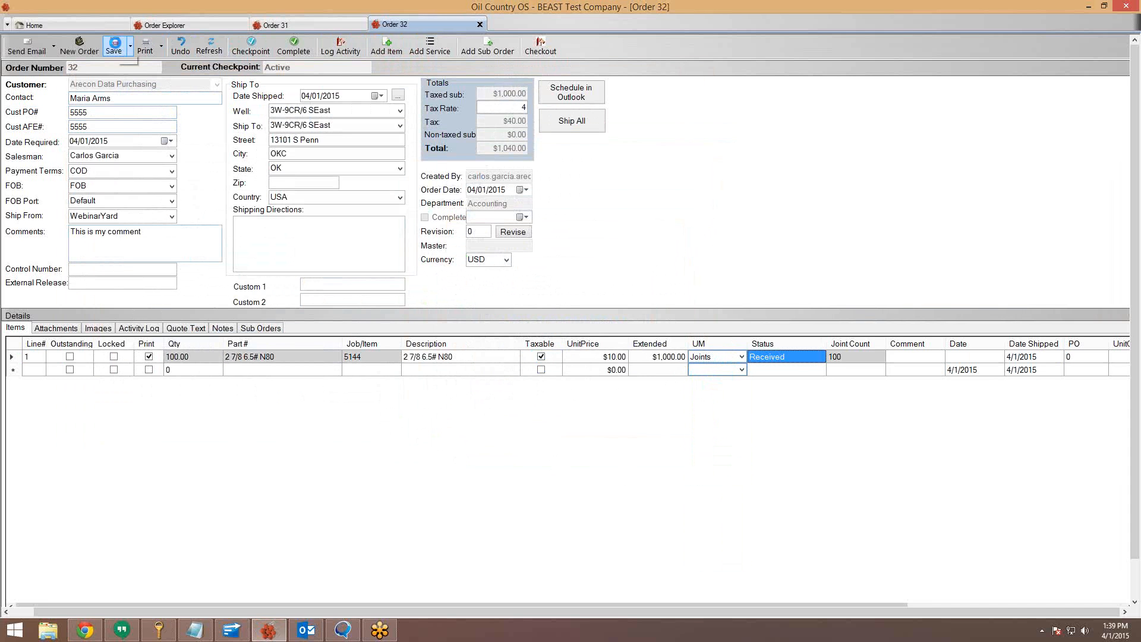
Close both open orders and select the new order 32 in the Order Explorer list
{"action": "left_click", "coordinate": [480, 24]}
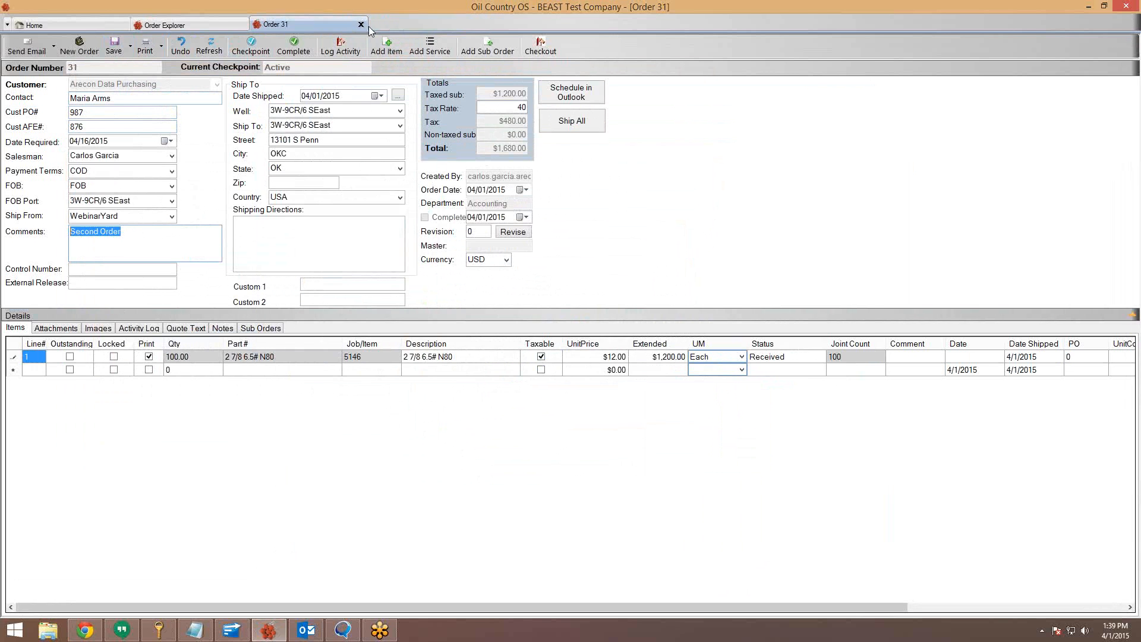
{"action": "left_click", "coordinate": [361, 24]}
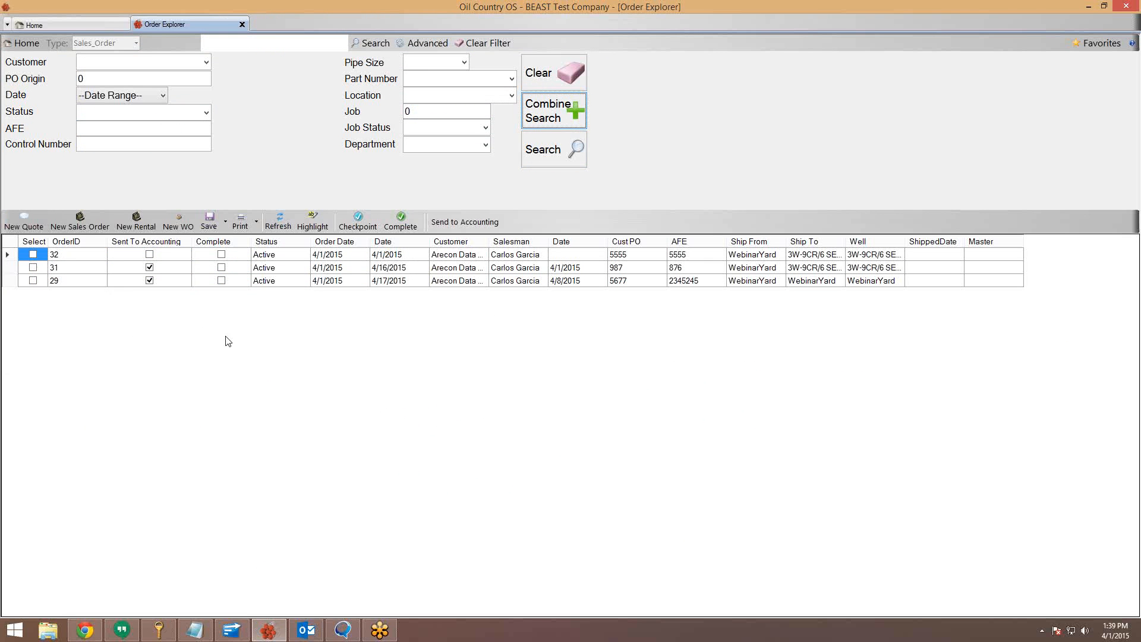
{"action": "left_click", "coordinate": [76, 260]}
{"action": "left_click", "coordinate": [122, 257]}
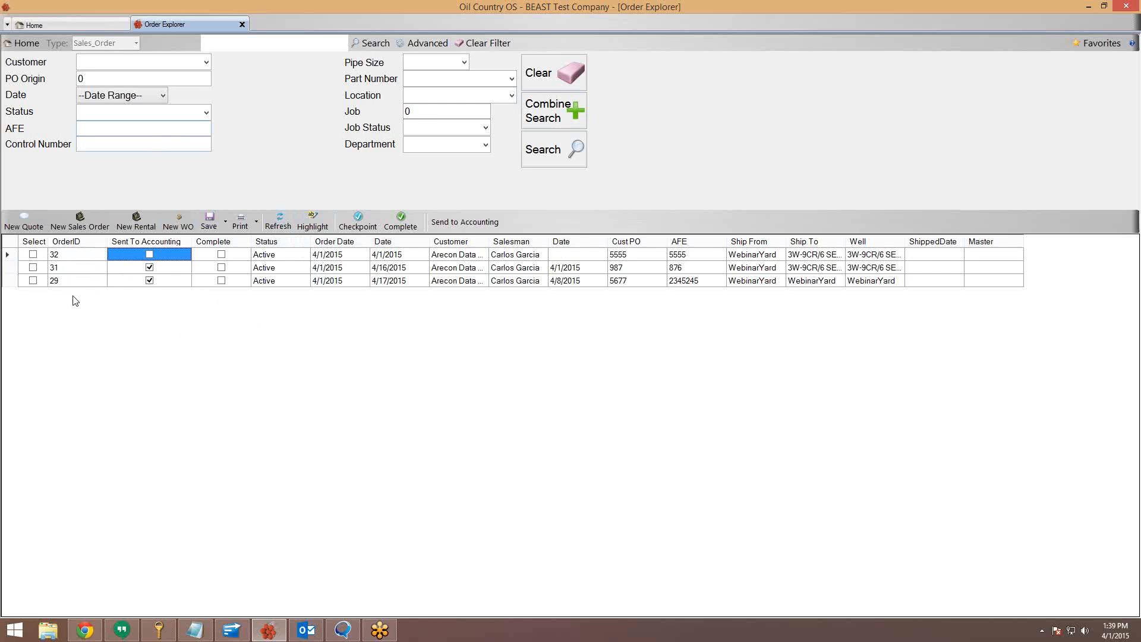
{"action": "left_click", "coordinate": [33, 255]}
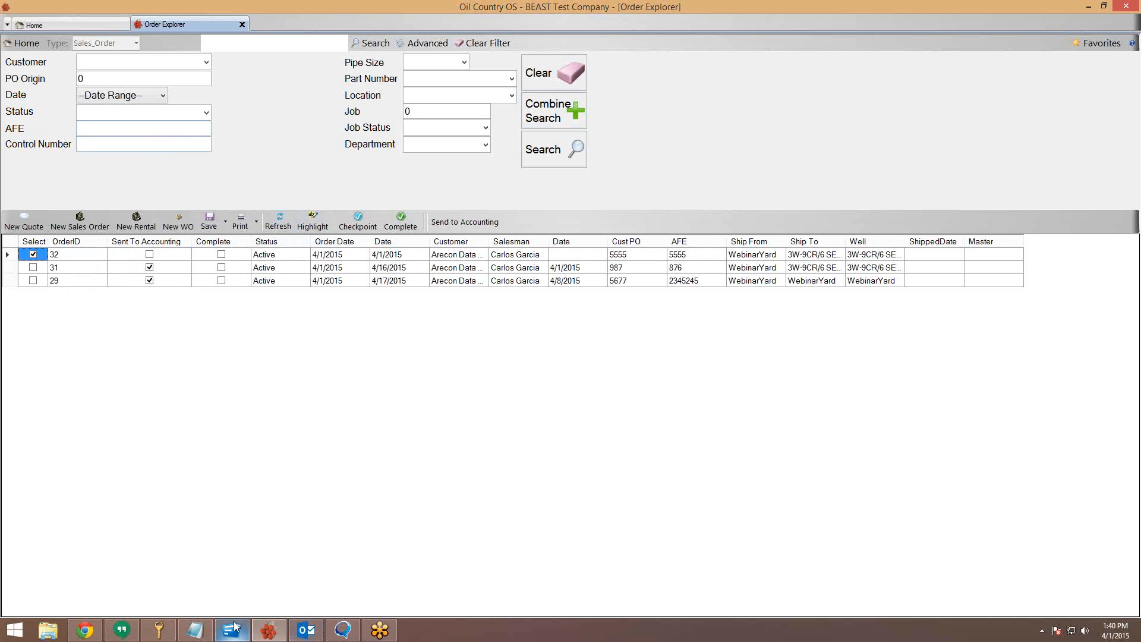
Switch to QuickBooks and check the active customers in the Customer Center, leaving the custom filter unused
{"action": "mouse_move", "coordinate": [233, 631]}
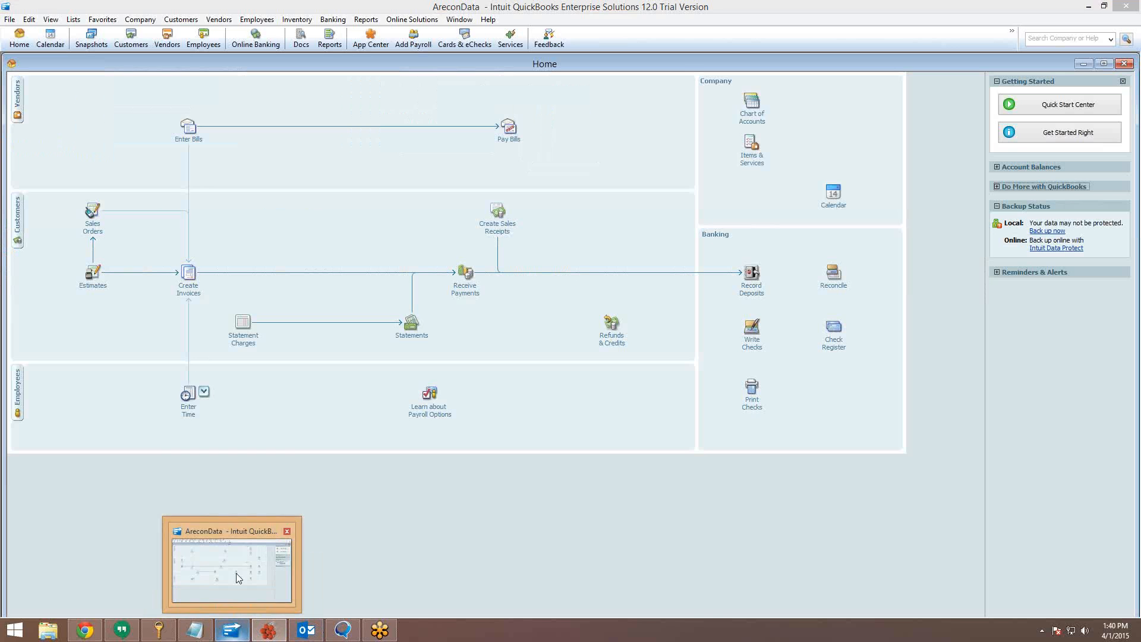
{"action": "left_click", "coordinate": [237, 577]}
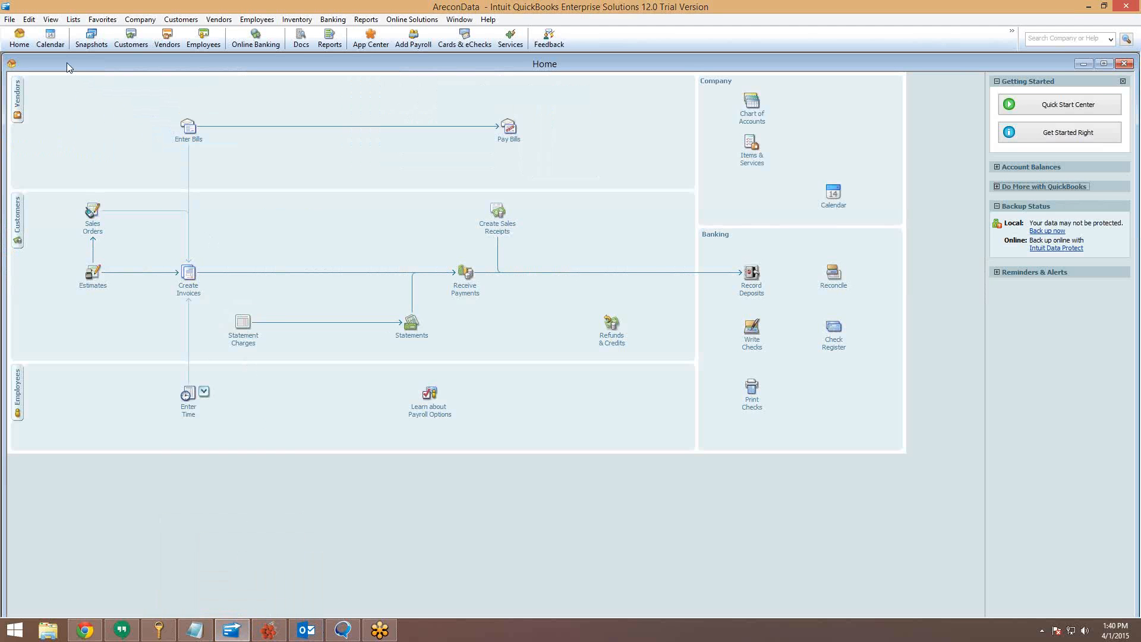
{"action": "left_click", "coordinate": [148, 19]}
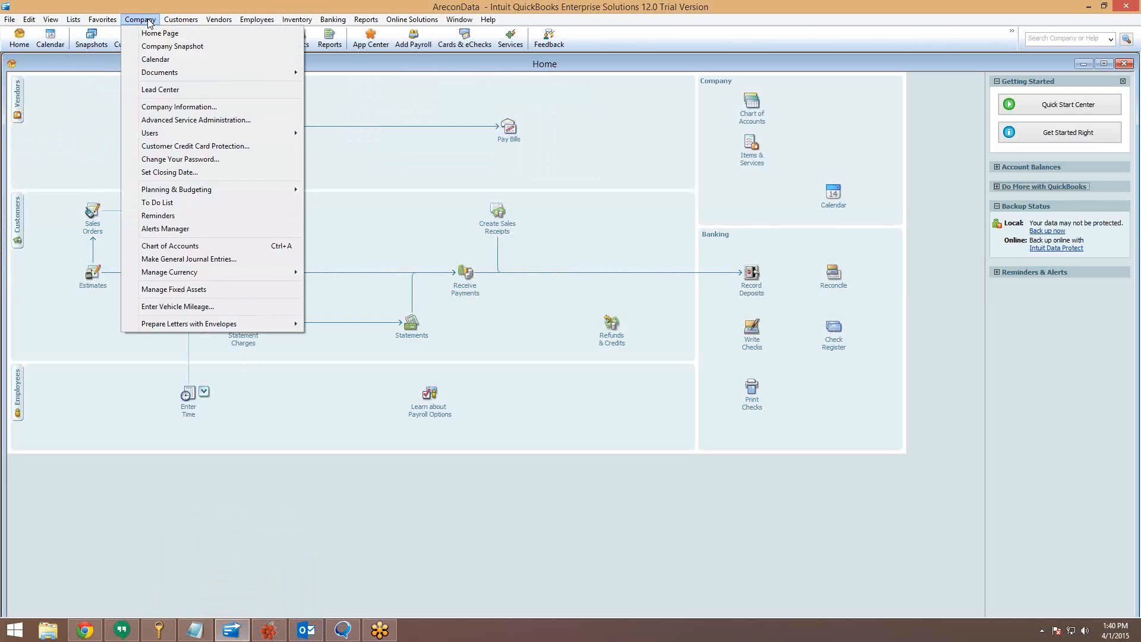
{"action": "left_click", "coordinate": [180, 20]}
{"action": "left_click", "coordinate": [178, 21]}
{"action": "left_click", "coordinate": [182, 34]}
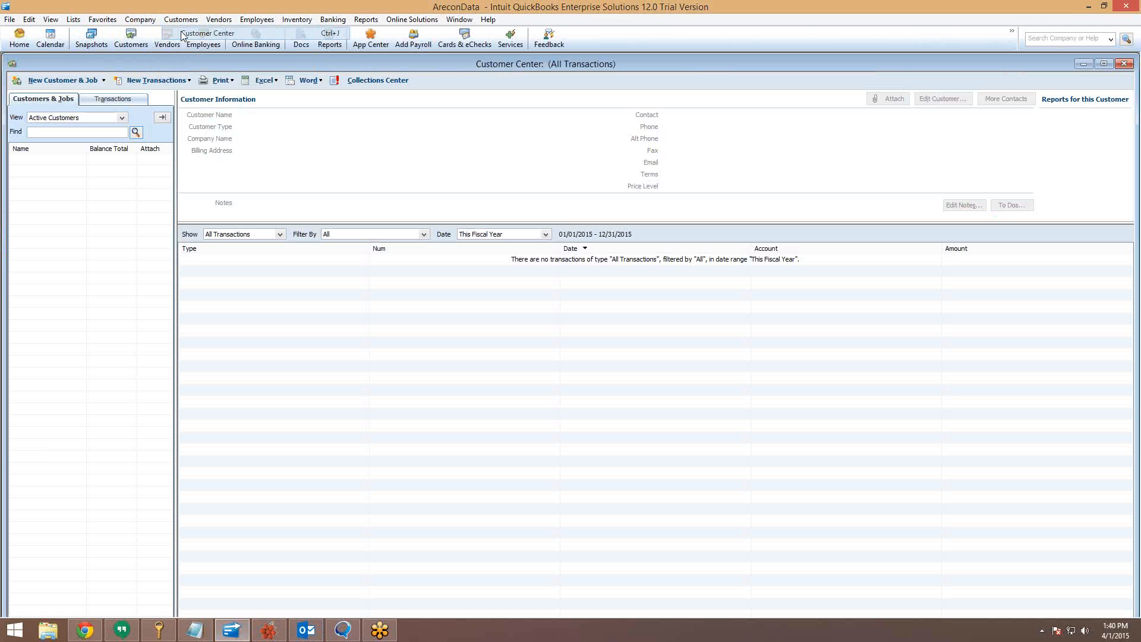
{"action": "left_click", "coordinate": [141, 133]}
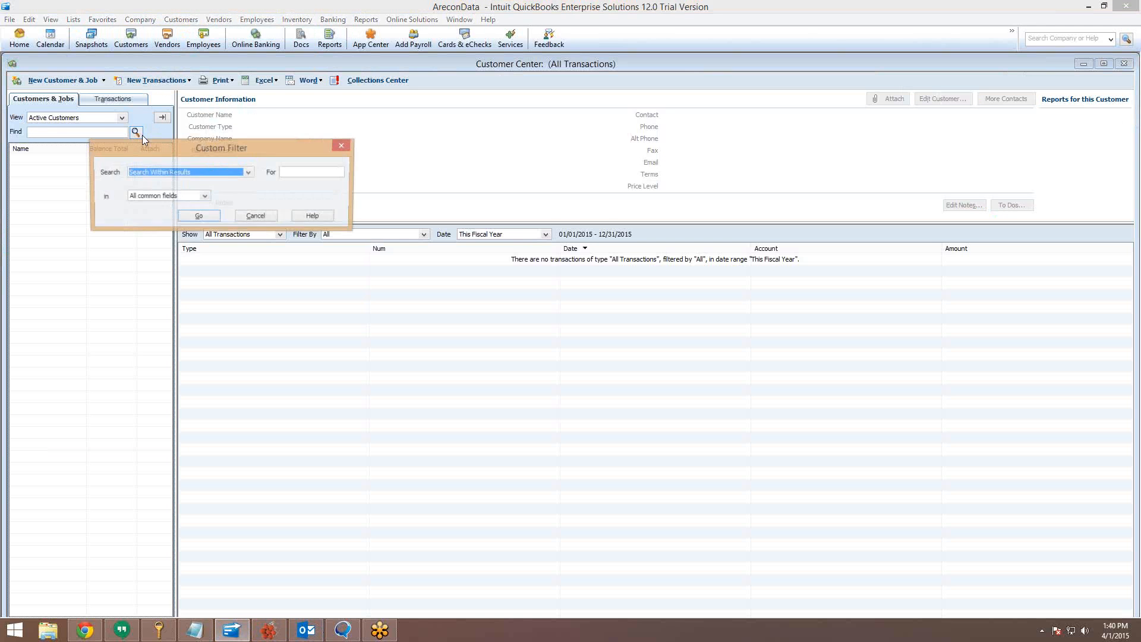
{"action": "left_click", "coordinate": [269, 218]}
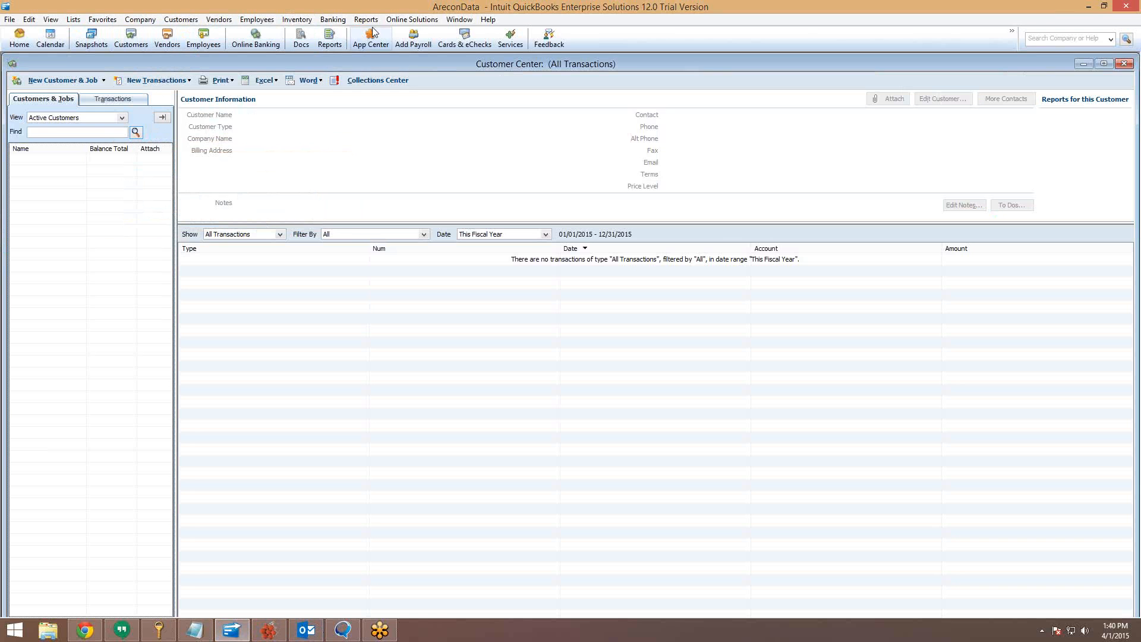
Switch back to Oil Country OS, widen the order list's Customer Name column, and review the new sales order before closing it
{"action": "left_click", "coordinate": [260, 638]}
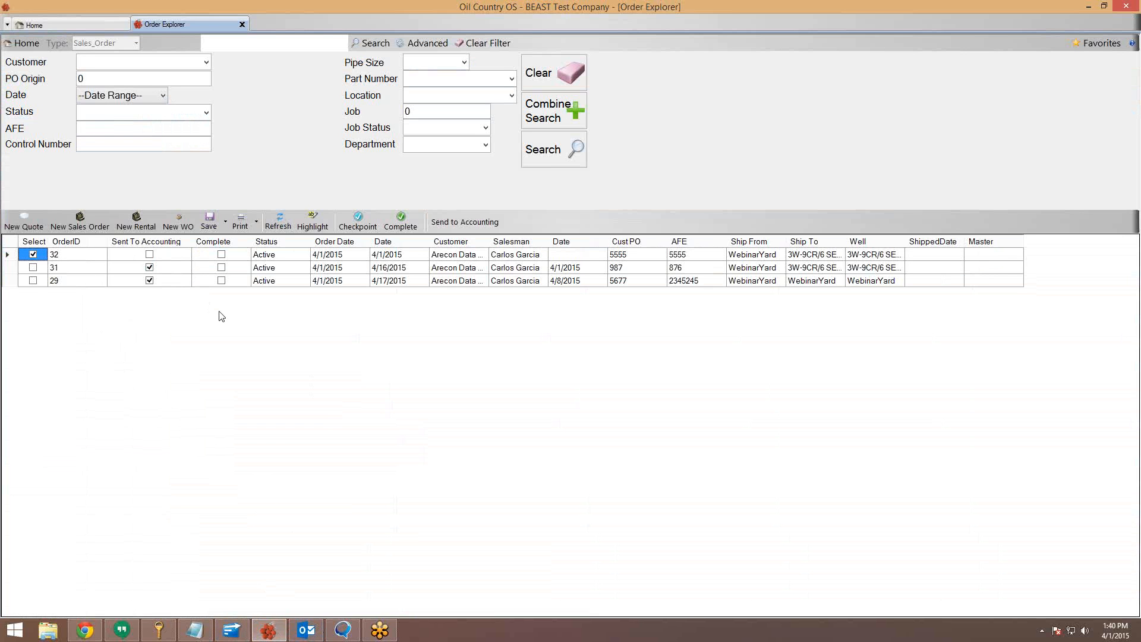
{"action": "left_click_drag", "start_coordinate": [488, 242], "coordinate": [532, 241]}
{"action": "left_click", "coordinate": [521, 256]}
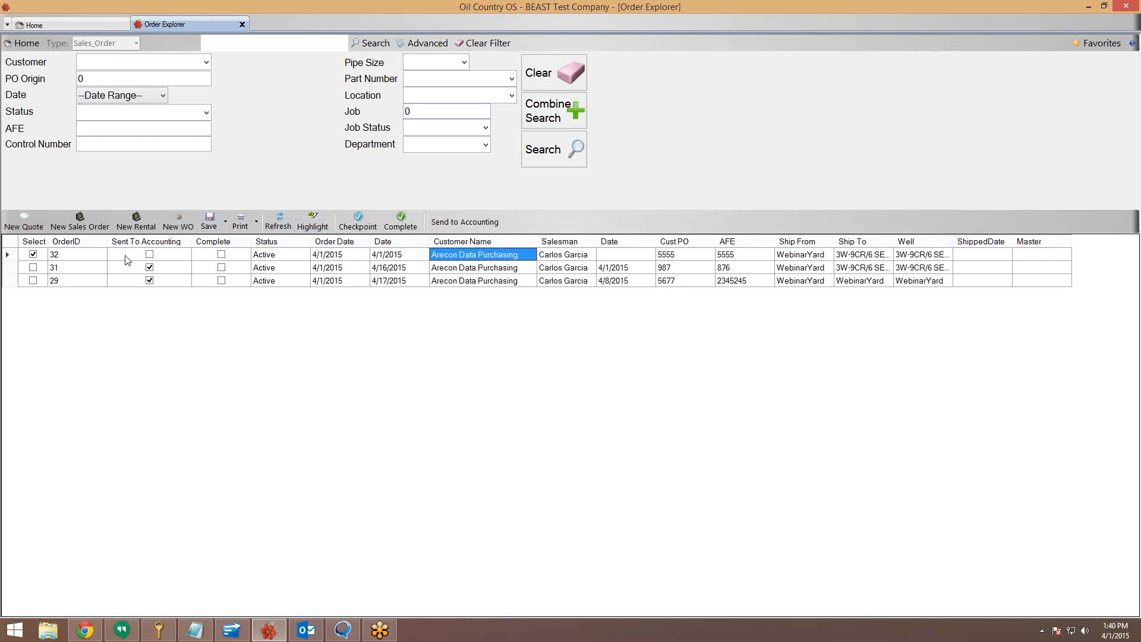
{"action": "double_click", "coordinate": [38, 255]}
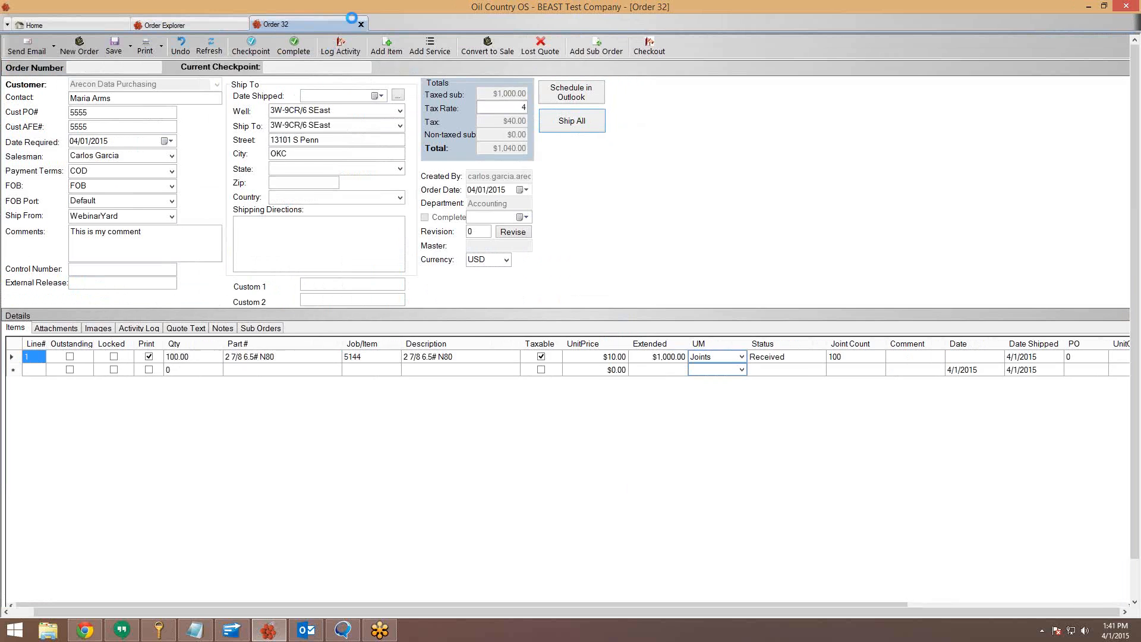
{"action": "left_click", "coordinate": [361, 26]}
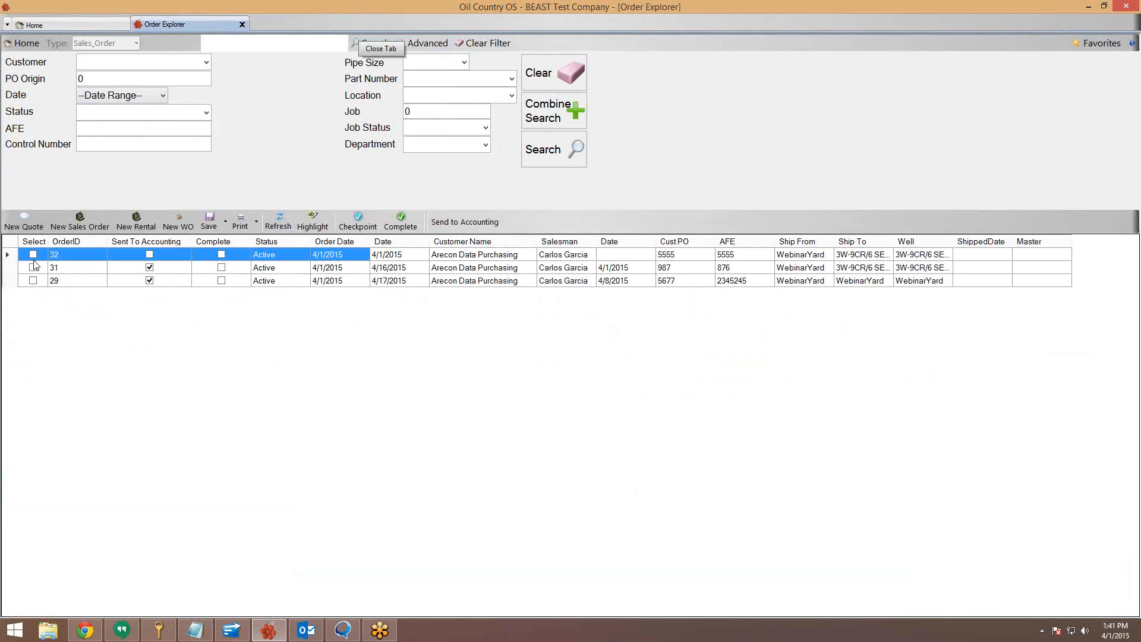
Send the selected new order to accounting as an IIF batch file named WEBINAR1 on the Desktop, and rerun the order search
{"action": "left_click", "coordinate": [479, 224]}
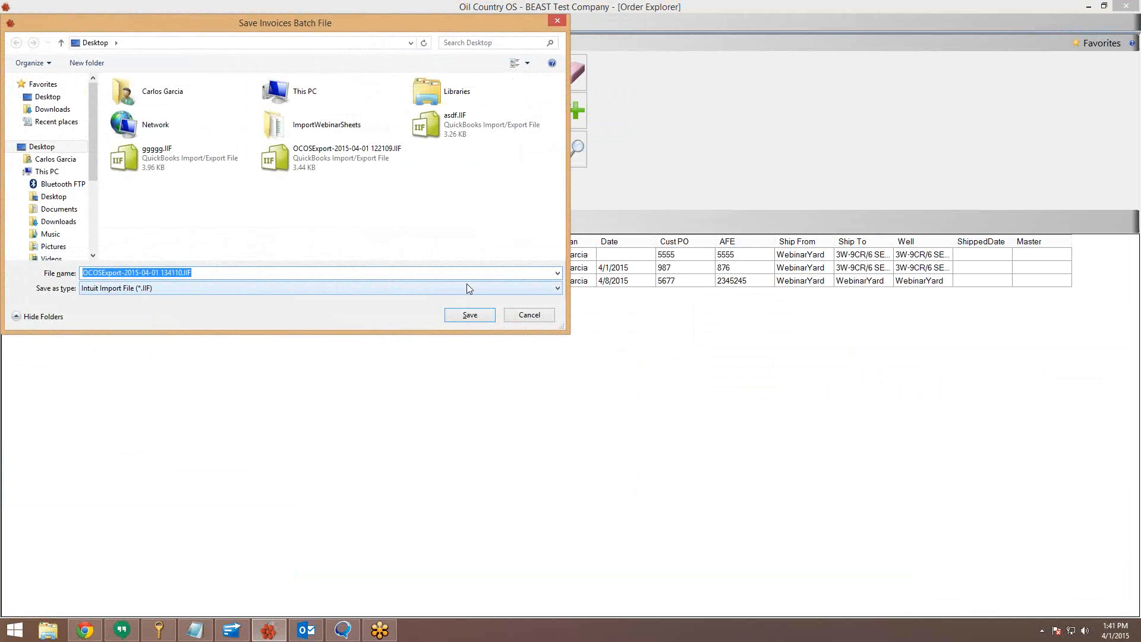
{"action": "type", "text": "WEBINAR1"}
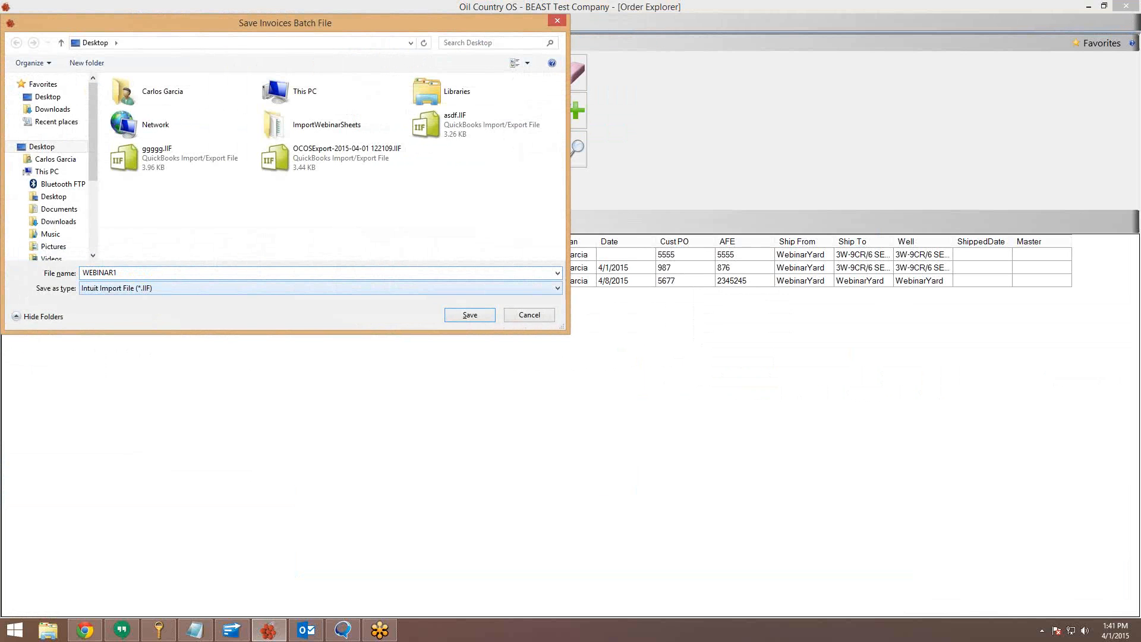
{"action": "left_click", "coordinate": [469, 315]}
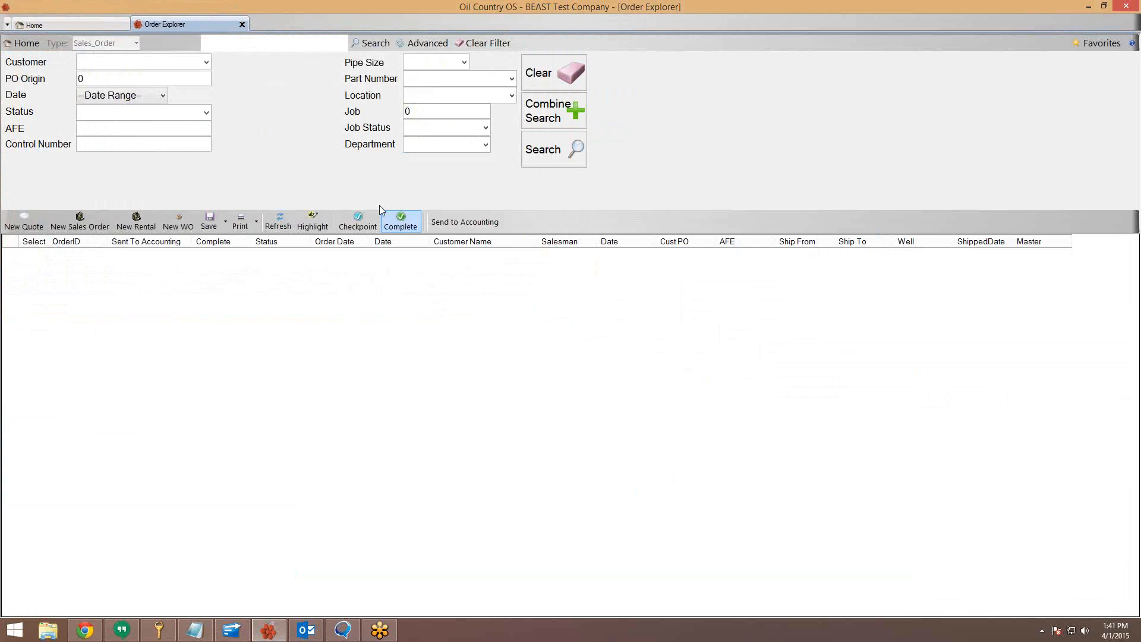
{"action": "left_click", "coordinate": [533, 154]}
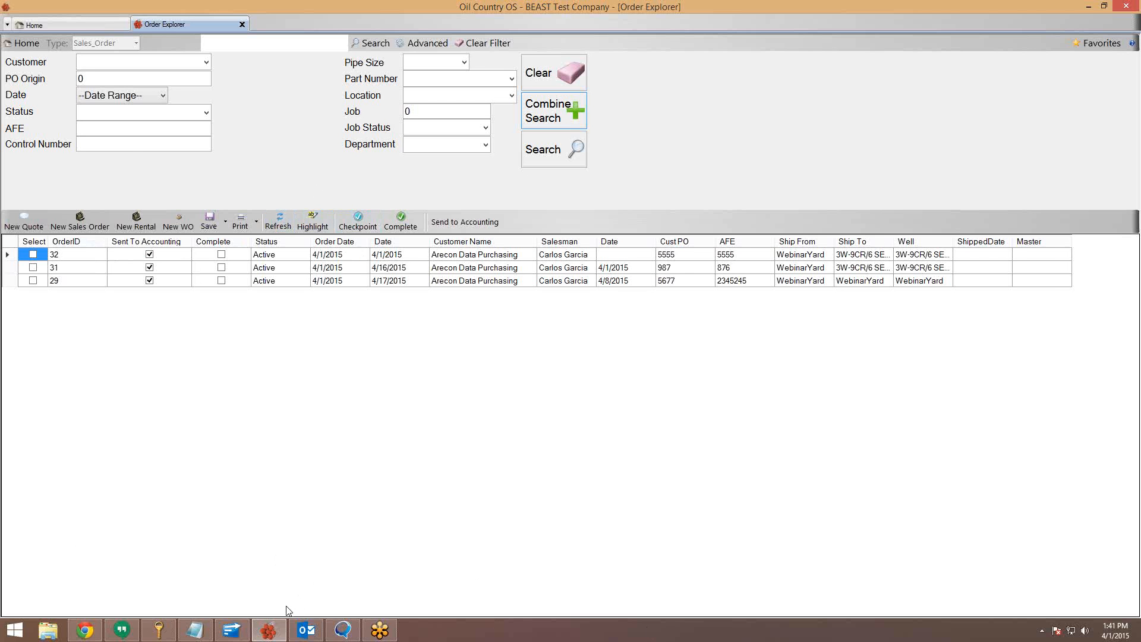
Switch to QuickBooks and import the IIF file WEBINAR1.IIF from the Desktop
{"action": "left_click", "coordinate": [237, 633]}
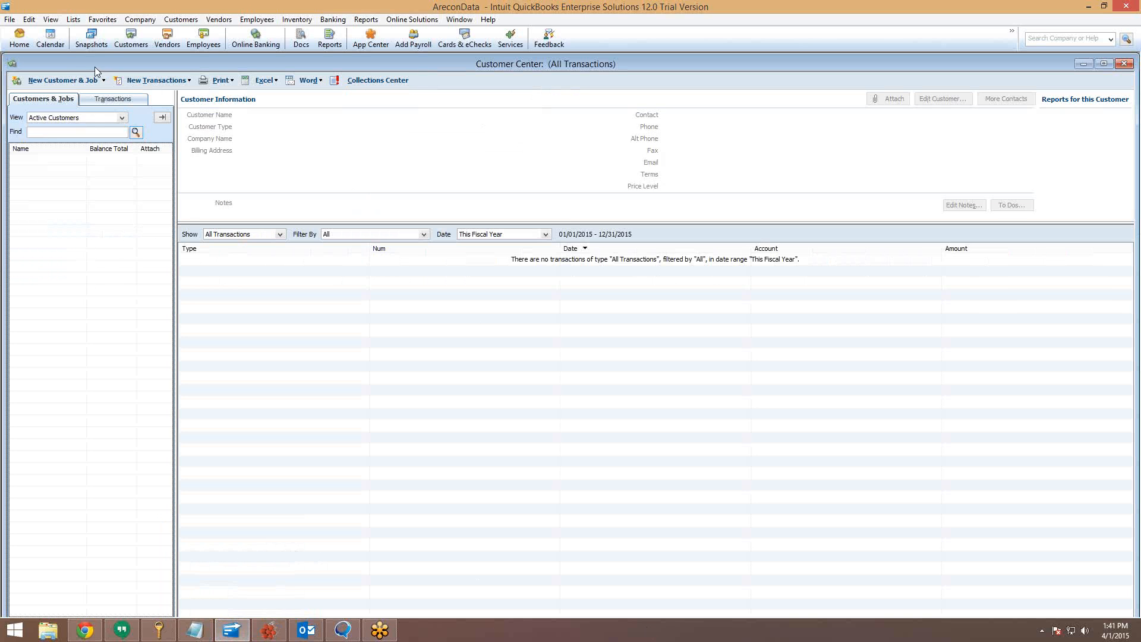
{"action": "left_click", "coordinate": [10, 19]}
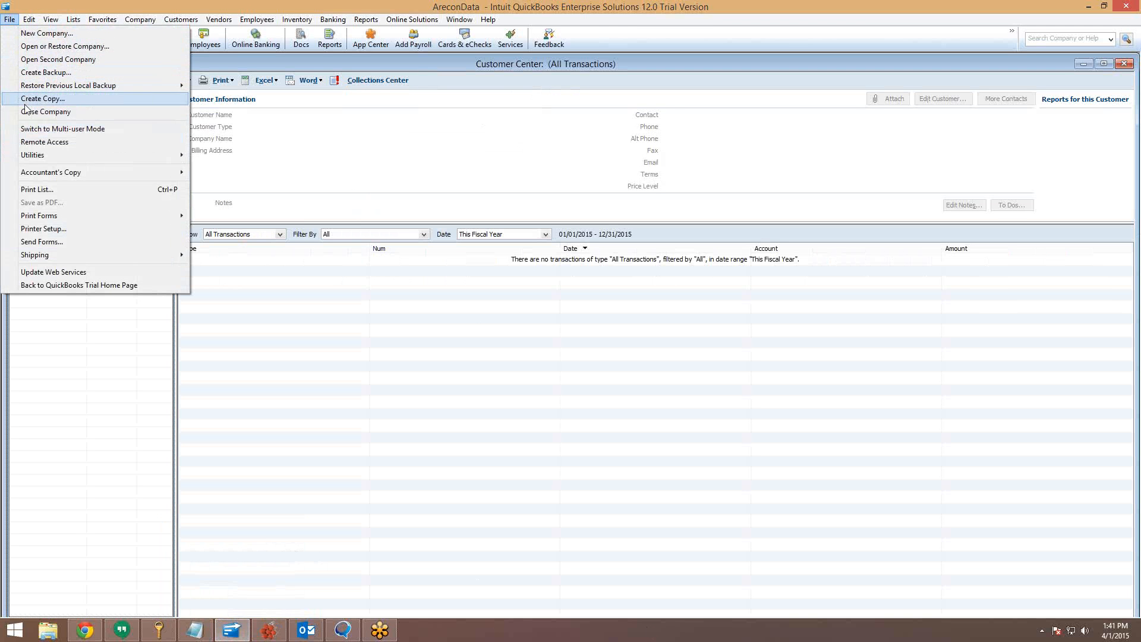
{"action": "mouse_move", "coordinate": [28, 161]}
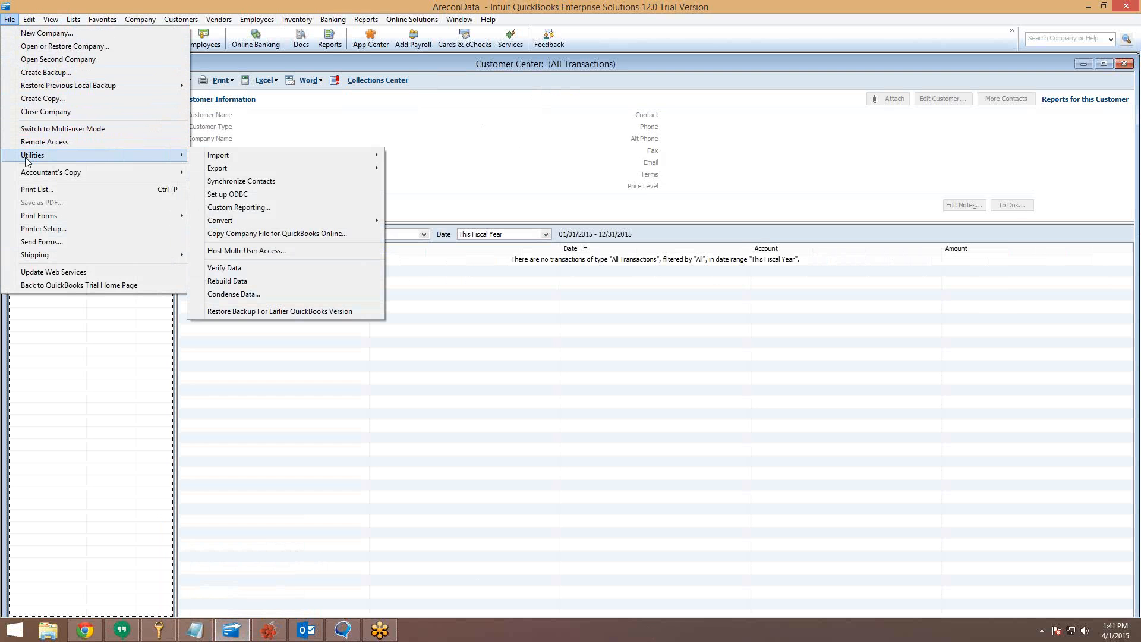
{"action": "mouse_move", "coordinate": [234, 160]}
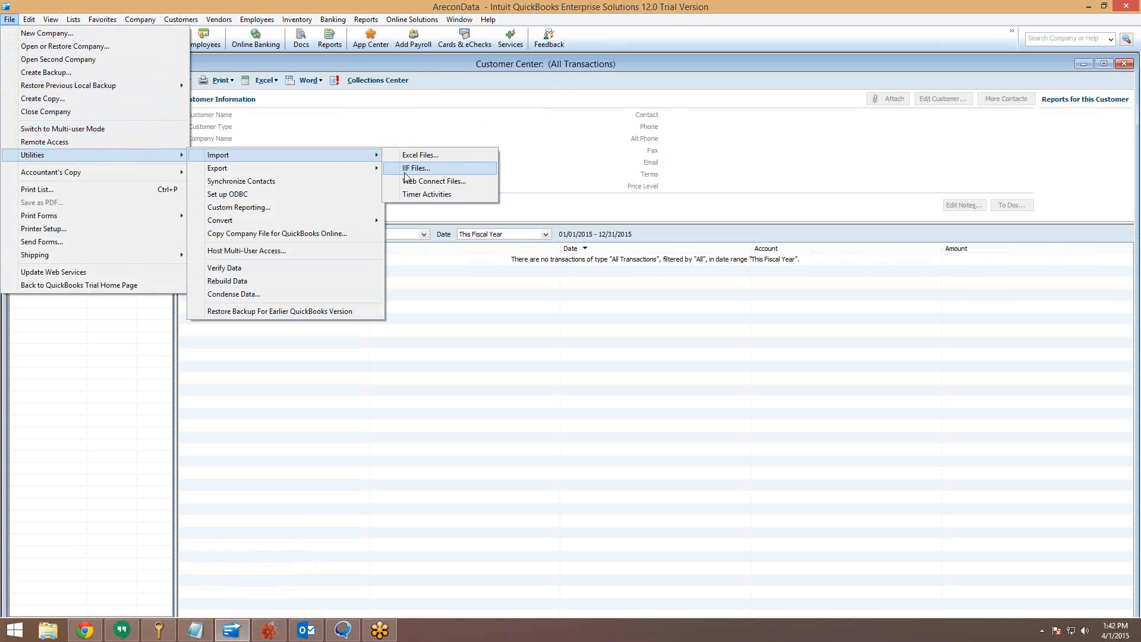
{"action": "left_click", "coordinate": [406, 177]}
{"action": "scroll", "coordinate": [320, 140], "scroll_direction": "down", "scroll_amount": 5}
{"action": "left_click", "coordinate": [151, 202]}
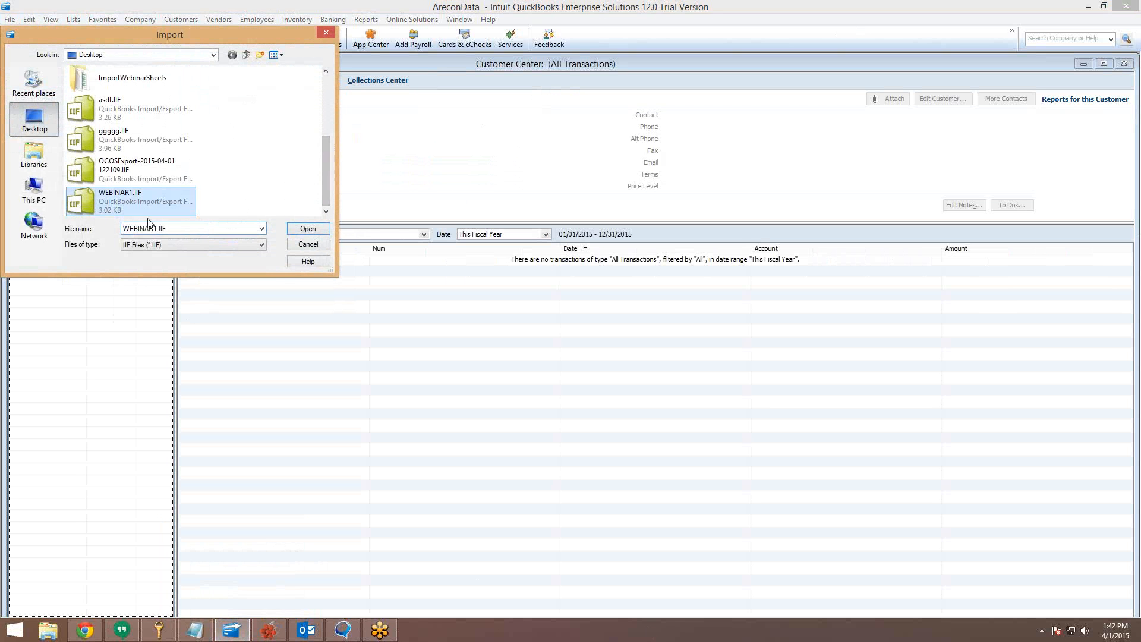
{"action": "left_click", "coordinate": [309, 229]}
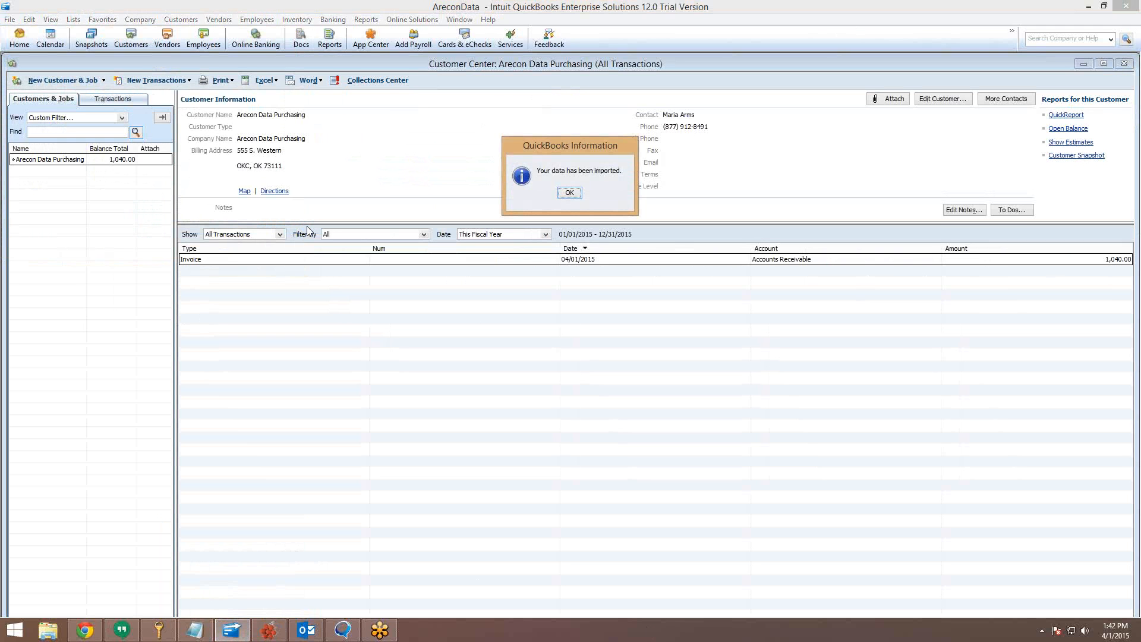
{"action": "left_click", "coordinate": [569, 193]}
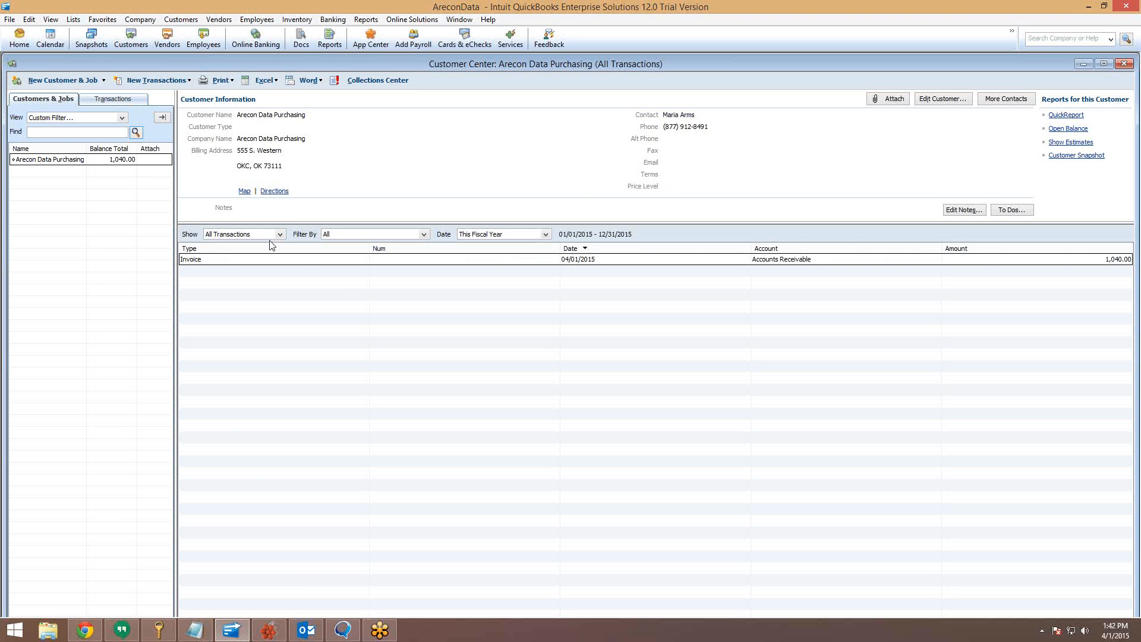
Review the Arecon Data Purchasing customer information and open its imported invoice in an enlarged window
{"action": "left_click", "coordinate": [62, 159]}
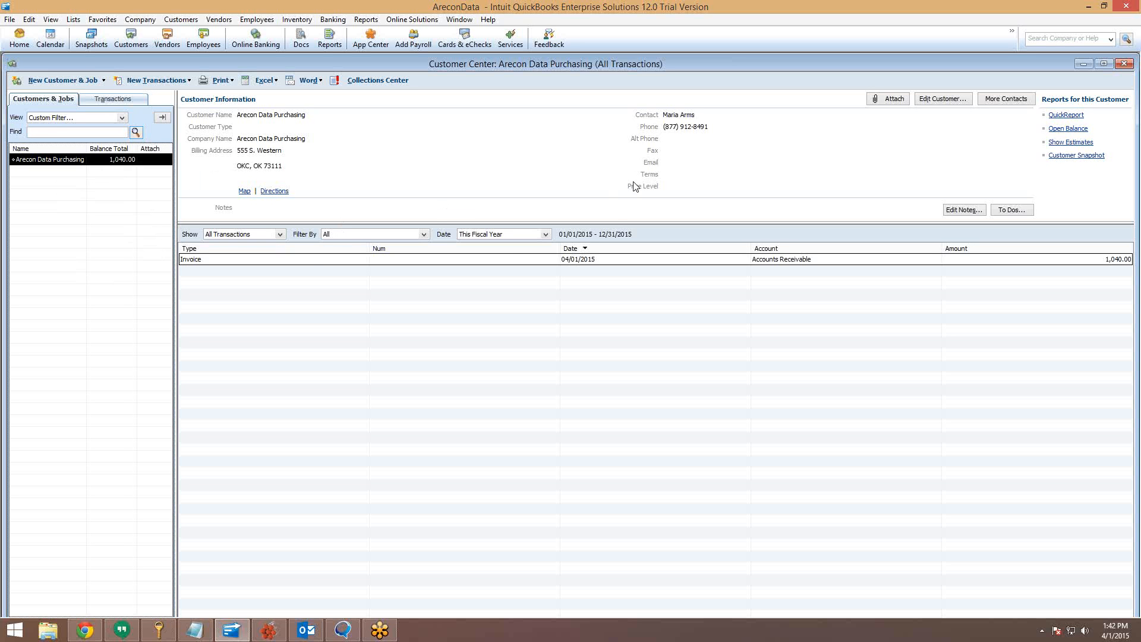
{"action": "left_click", "coordinate": [680, 142]}
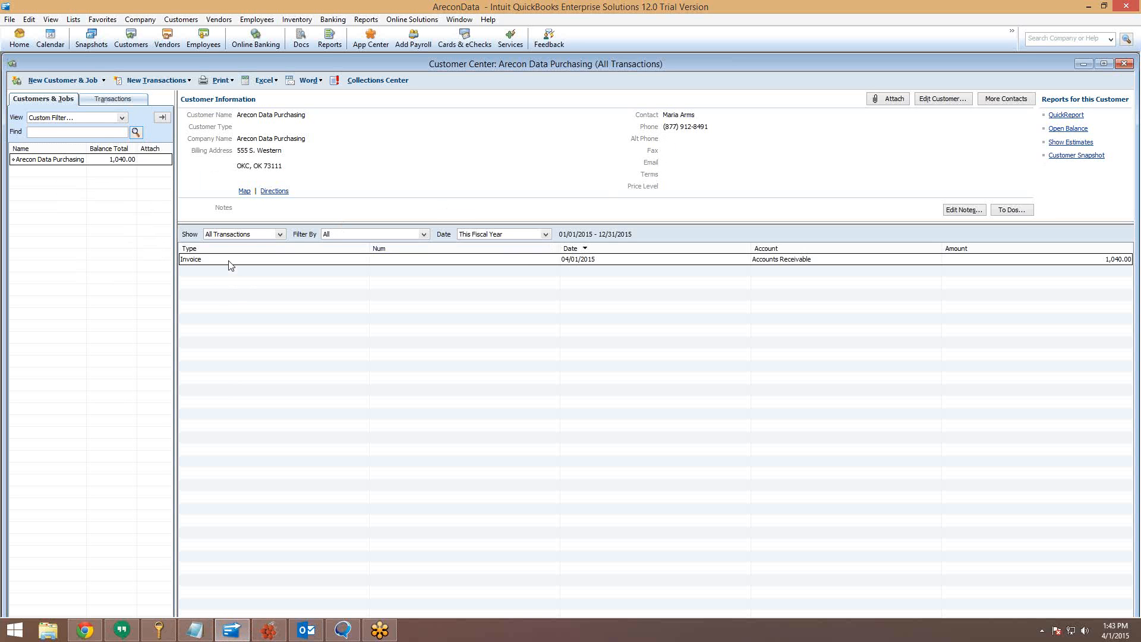
{"action": "left_click", "coordinate": [210, 263]}
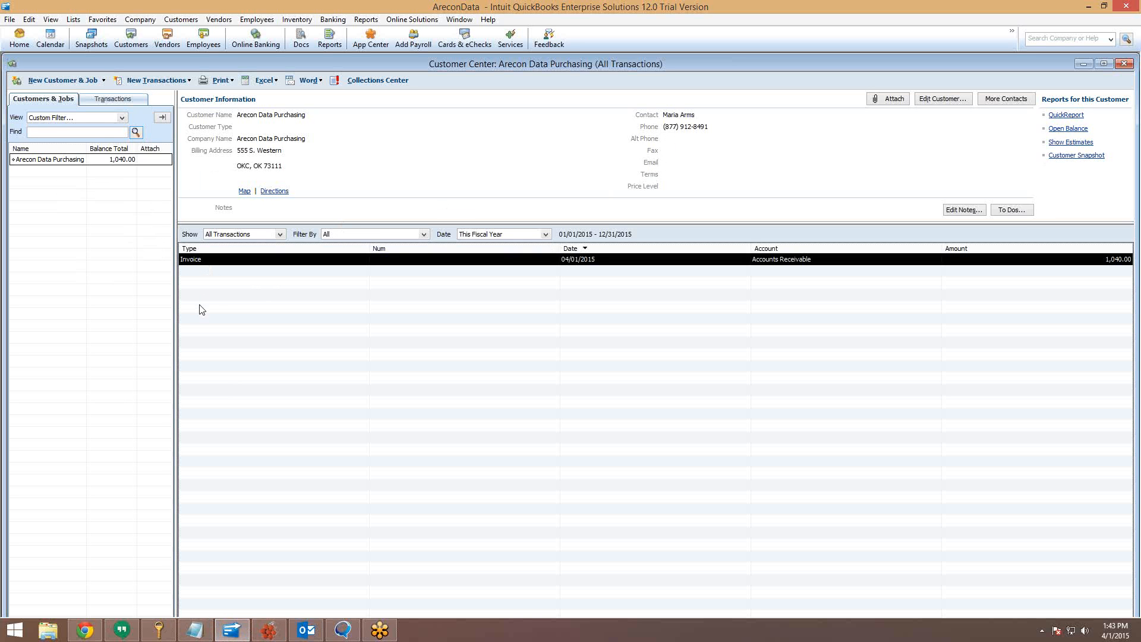
{"action": "double_click", "coordinate": [203, 262]}
{"action": "left_click_drag", "start_coordinate": [575, 69], "coordinate": [464, 57]}
{"action": "left_click_drag", "start_coordinate": [848, 532], "coordinate": [932, 572]}
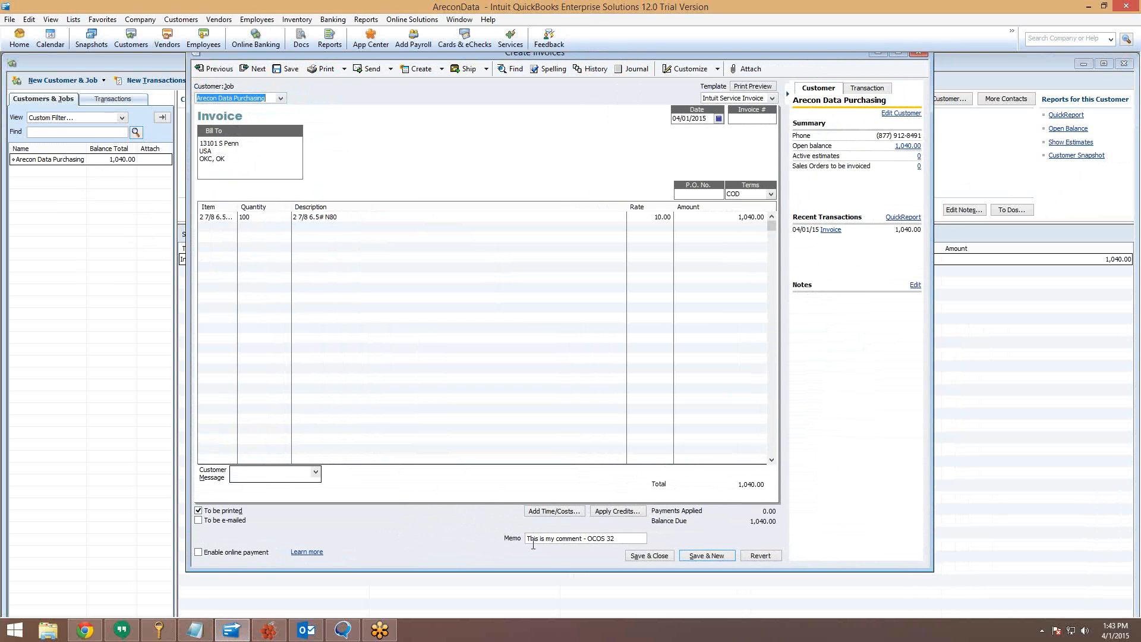
Examine the invoice's memo comment and order reference, widen its Item column to read the part name, and close the invoice
{"action": "left_click_drag", "start_coordinate": [614, 539], "coordinate": [509, 534]}
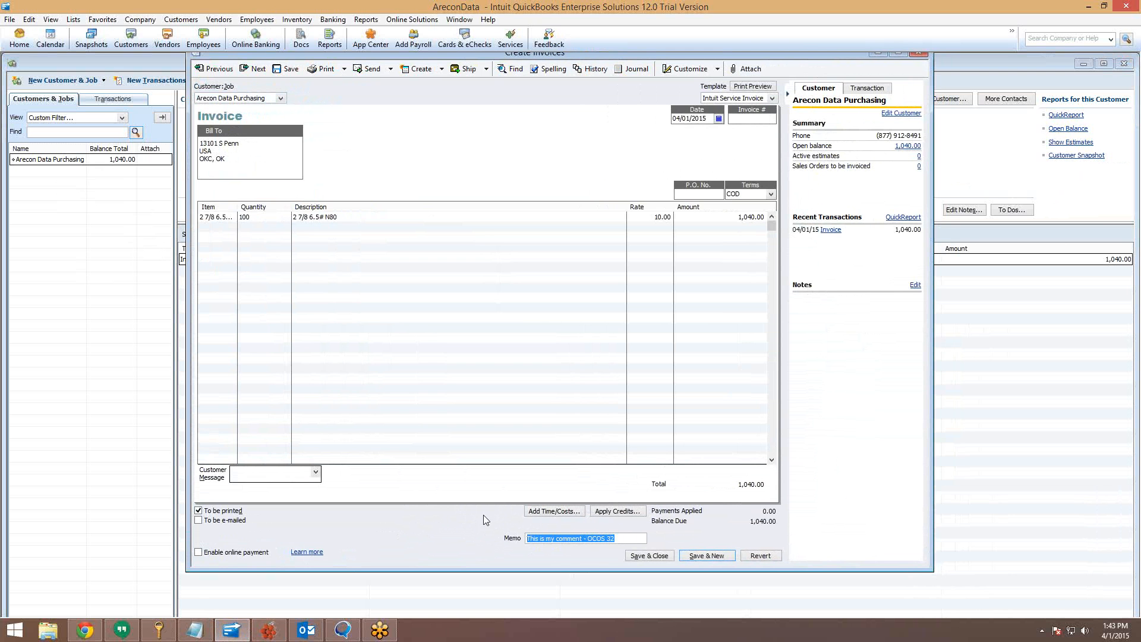
{"action": "left_click_drag", "start_coordinate": [615, 539], "coordinate": [586, 536]}
{"action": "left_click_drag", "start_coordinate": [238, 207], "coordinate": [262, 205]}
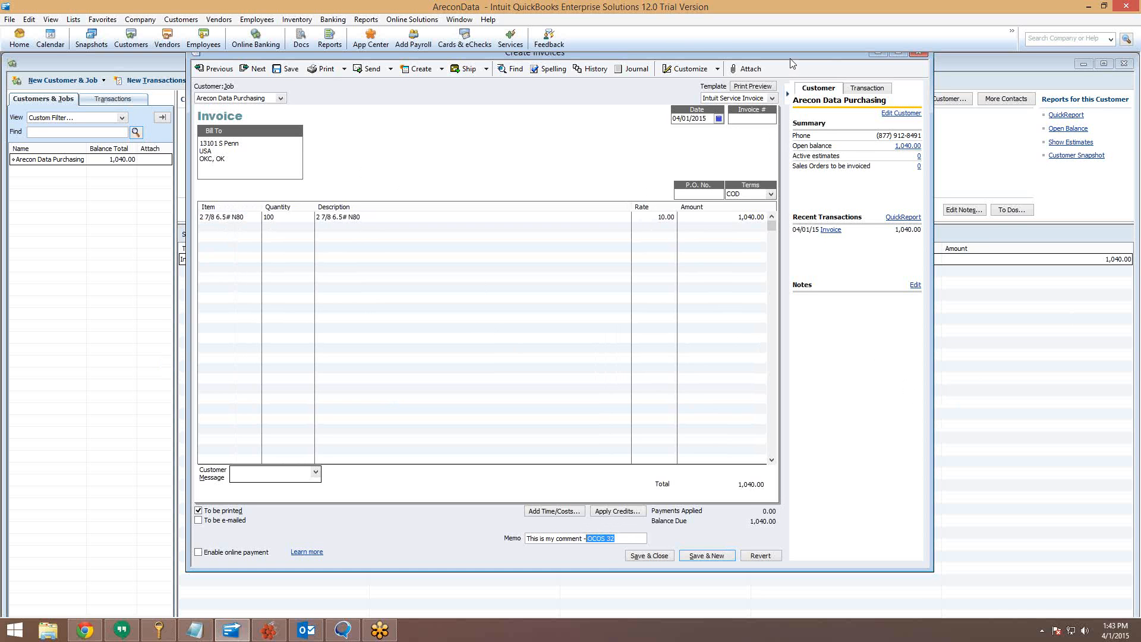
{"action": "left_click_drag", "start_coordinate": [791, 58], "coordinate": [791, 70]}
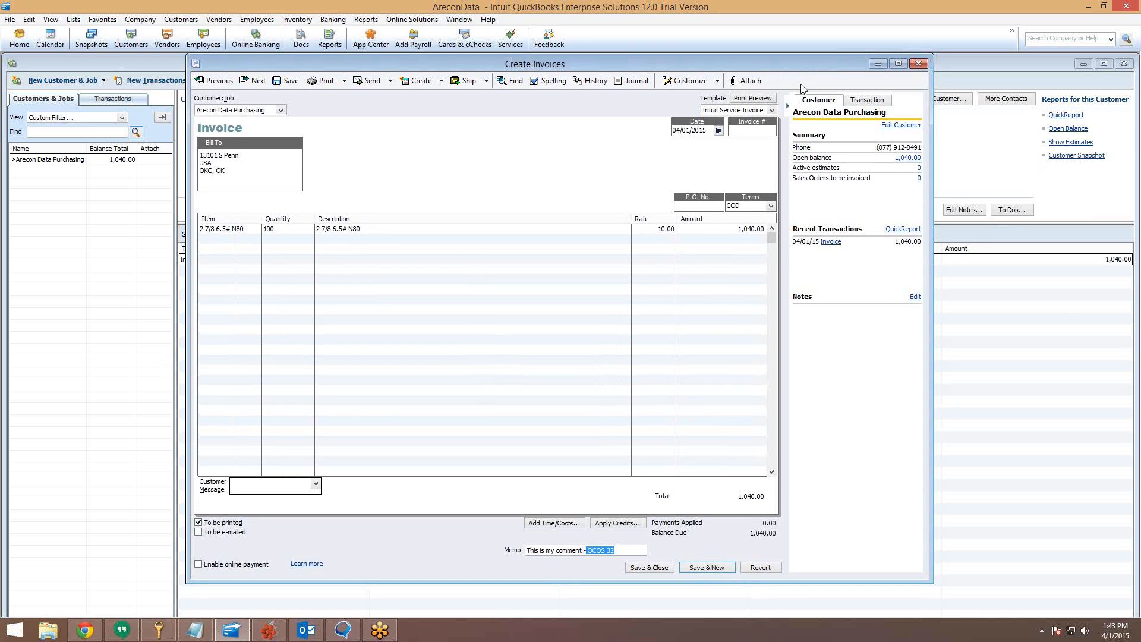
{"action": "left_click", "coordinate": [919, 65]}
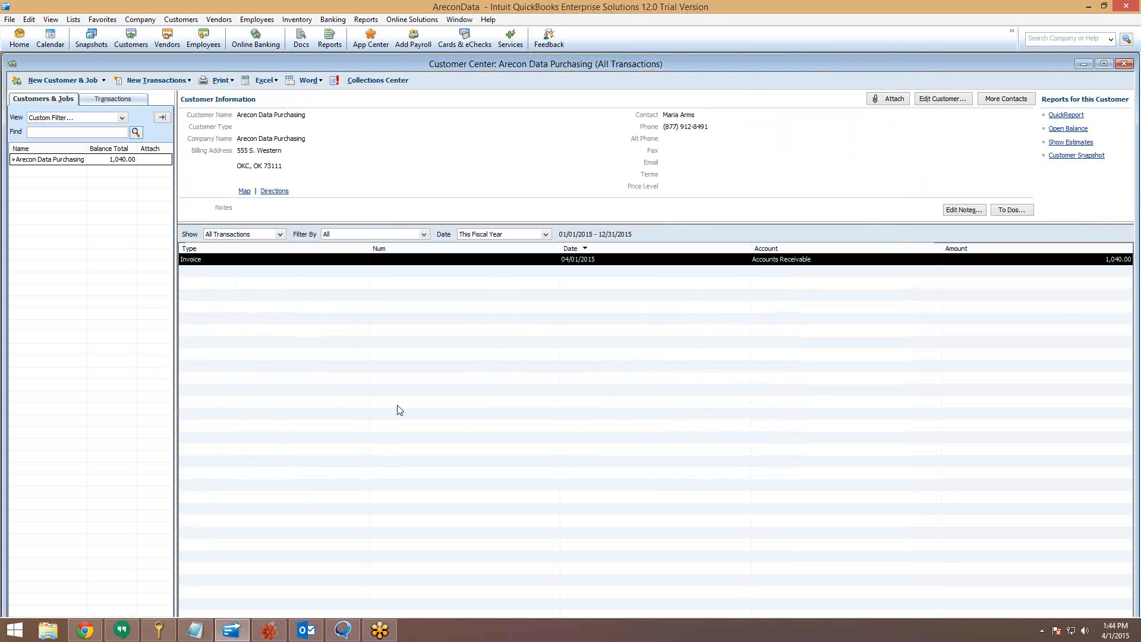
Switch back to Oil Country OS and open the Companies list from the home page
{"action": "left_click", "coordinate": [269, 631]}
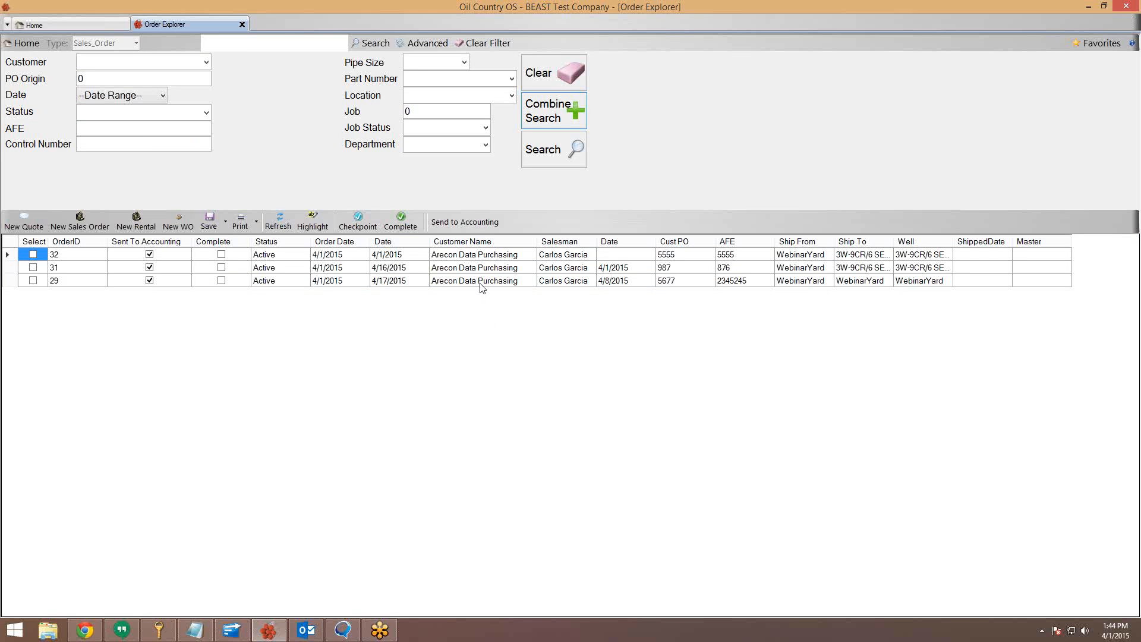
{"action": "left_click", "coordinate": [118, 24]}
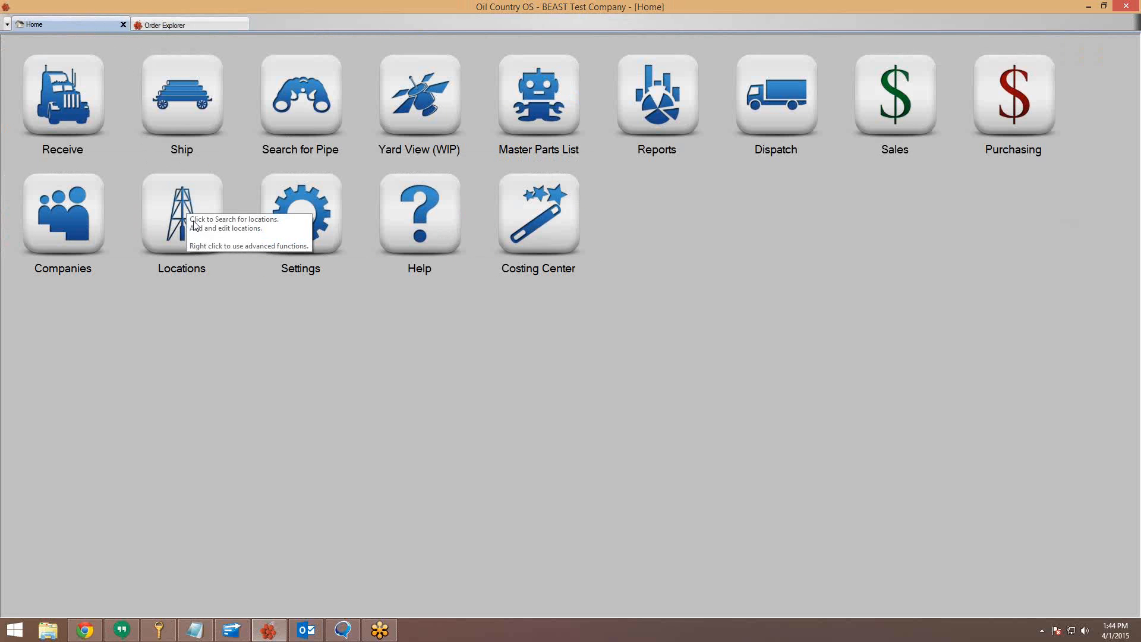
{"action": "left_click", "coordinate": [46, 242]}
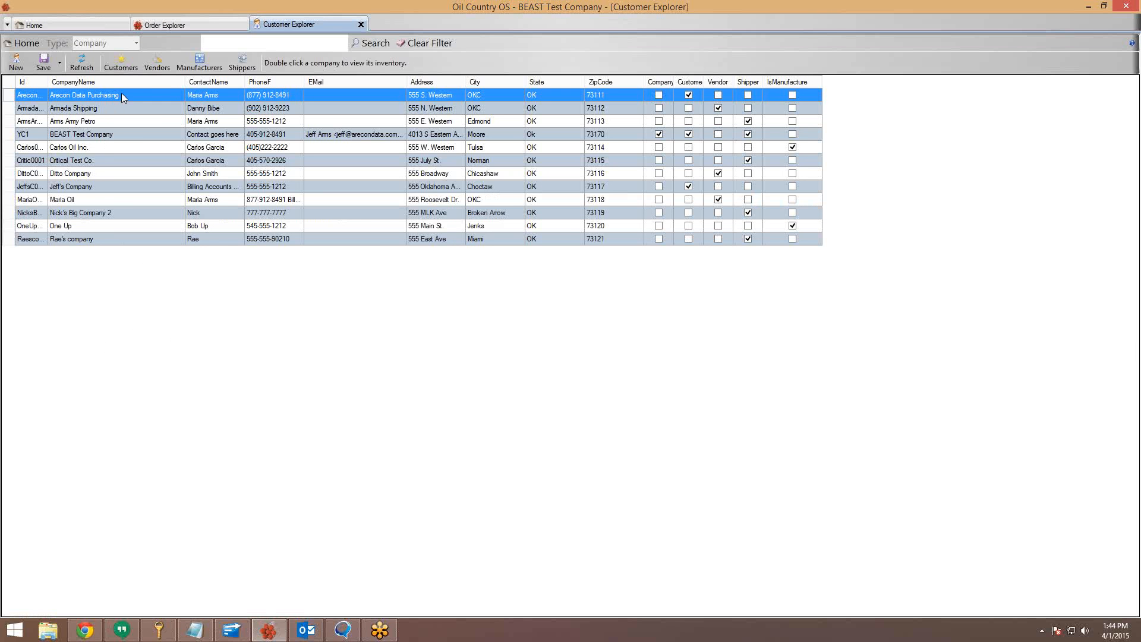
Rename the company Arecon Data Purchasing to Arecon Data Purchasing1 and confirm the edit
{"action": "double_click", "coordinate": [132, 92]}
{"action": "left_click_drag", "start_coordinate": [152, 84], "coordinate": [224, 41]}
{"action": "left_click_drag", "start_coordinate": [459, 448], "coordinate": [546, 484]}
{"action": "left_click", "coordinate": [322, 111]}
{"action": "type", "text": "1"}
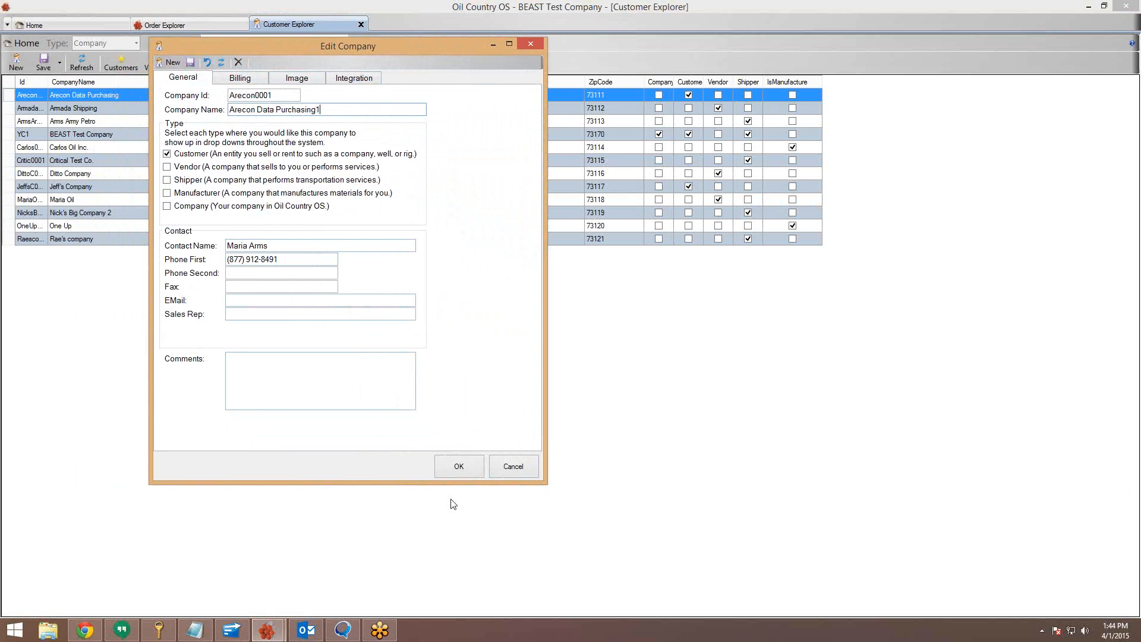
{"action": "left_click", "coordinate": [461, 471]}
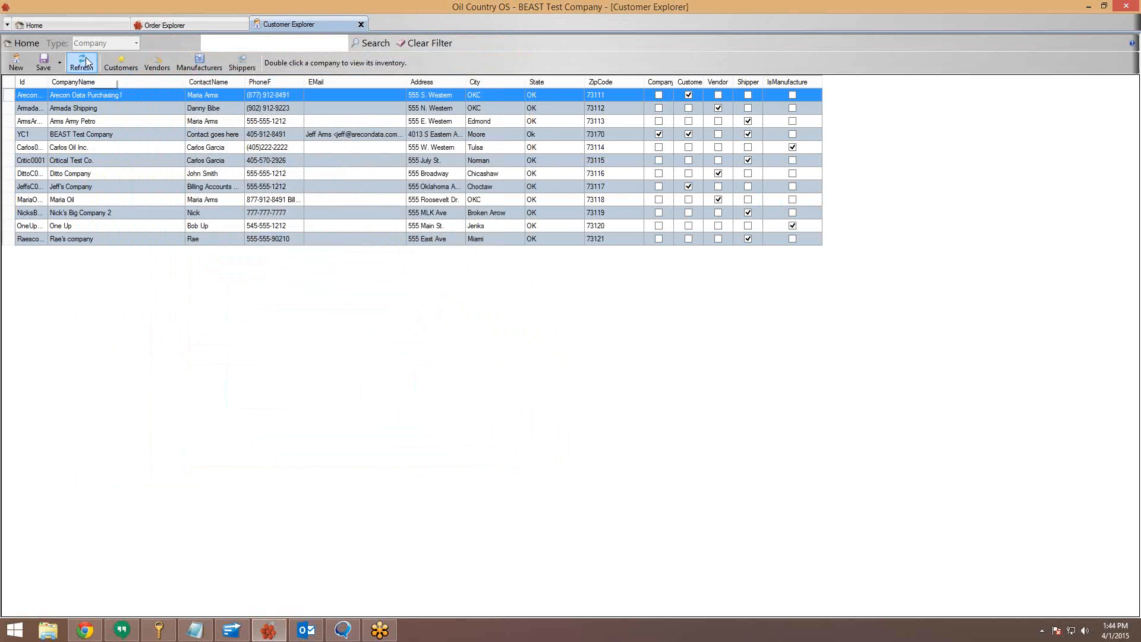
Open the Arecon Data Purchasing1 company record and look through its billing and integration details
{"action": "double_click", "coordinate": [110, 95]}
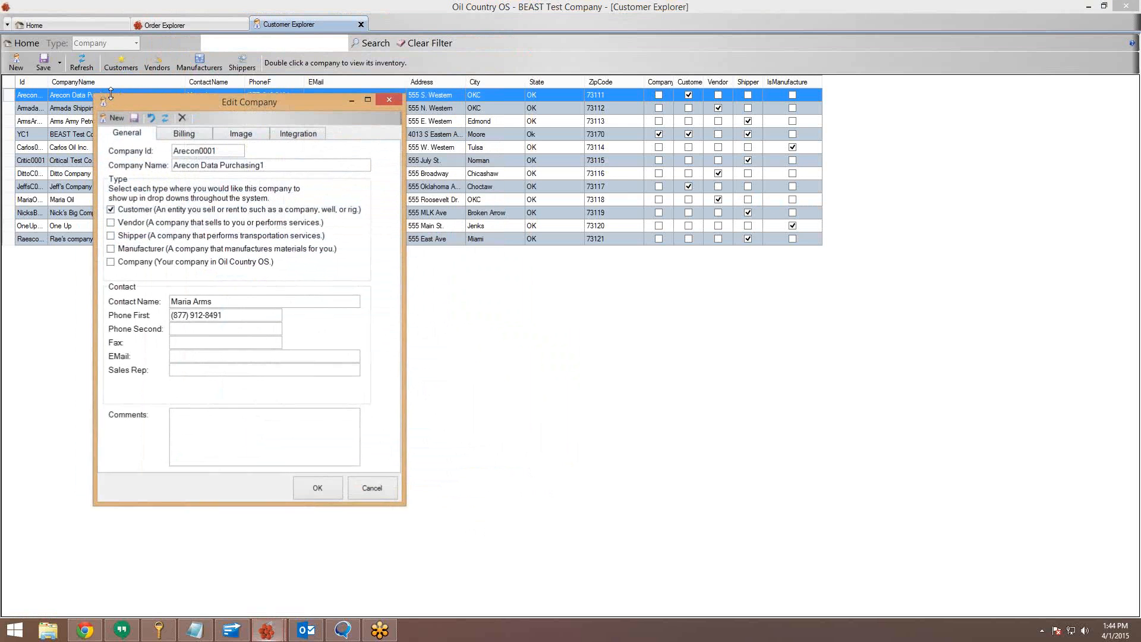
{"action": "left_click", "coordinate": [184, 134]}
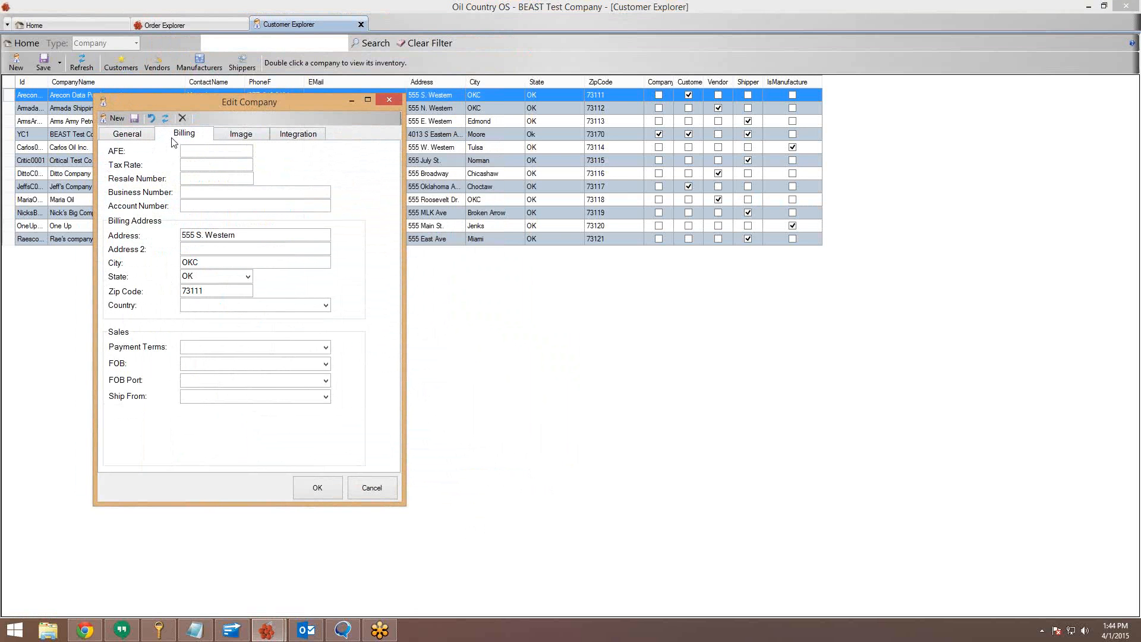
{"action": "left_click", "coordinate": [217, 133]}
{"action": "left_click", "coordinate": [321, 136]}
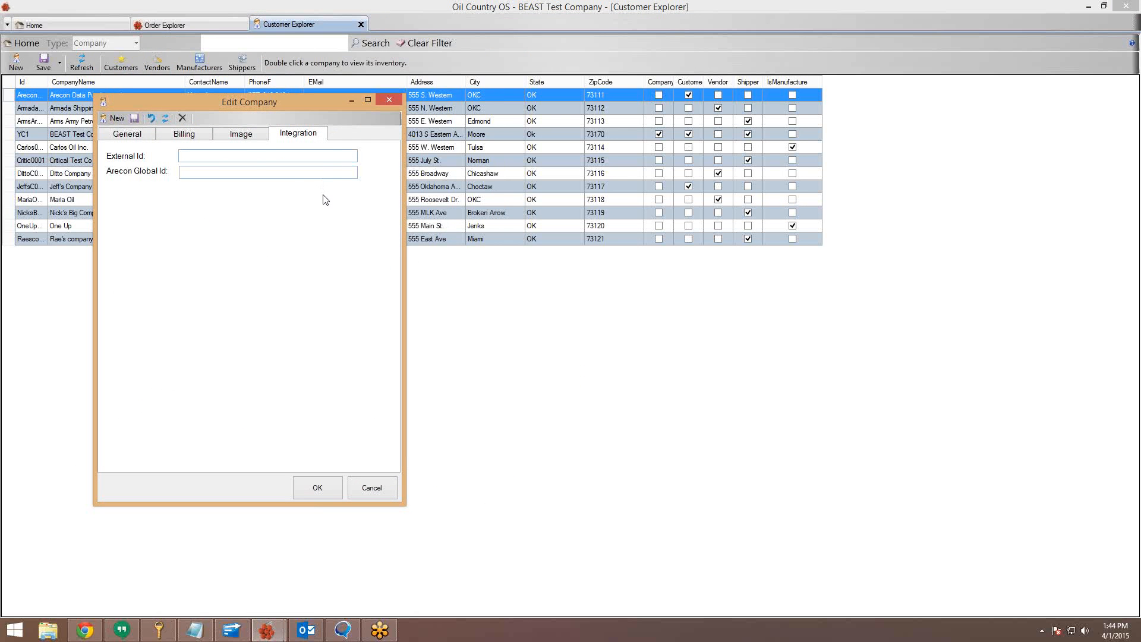
Set the External Id of Arecon Data Purchasing1 to the same value as its Company Id and confirm the edit
{"action": "left_click", "coordinate": [257, 157]}
{"action": "type", "text": "Arecon Dat"}
{"action": "left_click", "coordinate": [140, 134]}
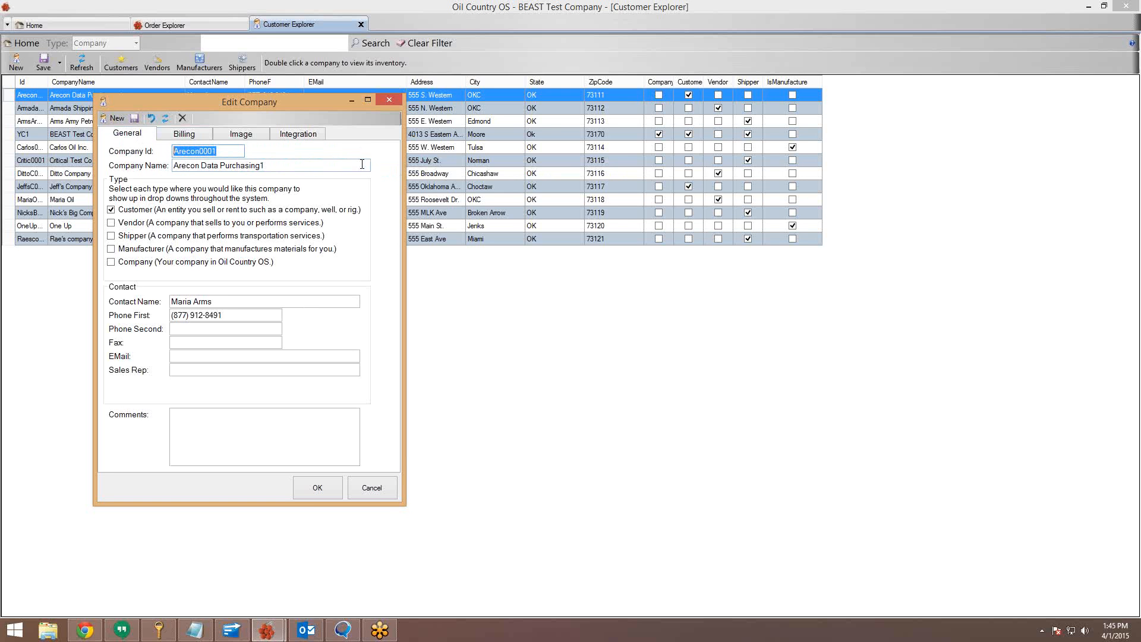
{"action": "left_click", "coordinate": [279, 137]}
{"action": "type", "text": "Arecon0001"}
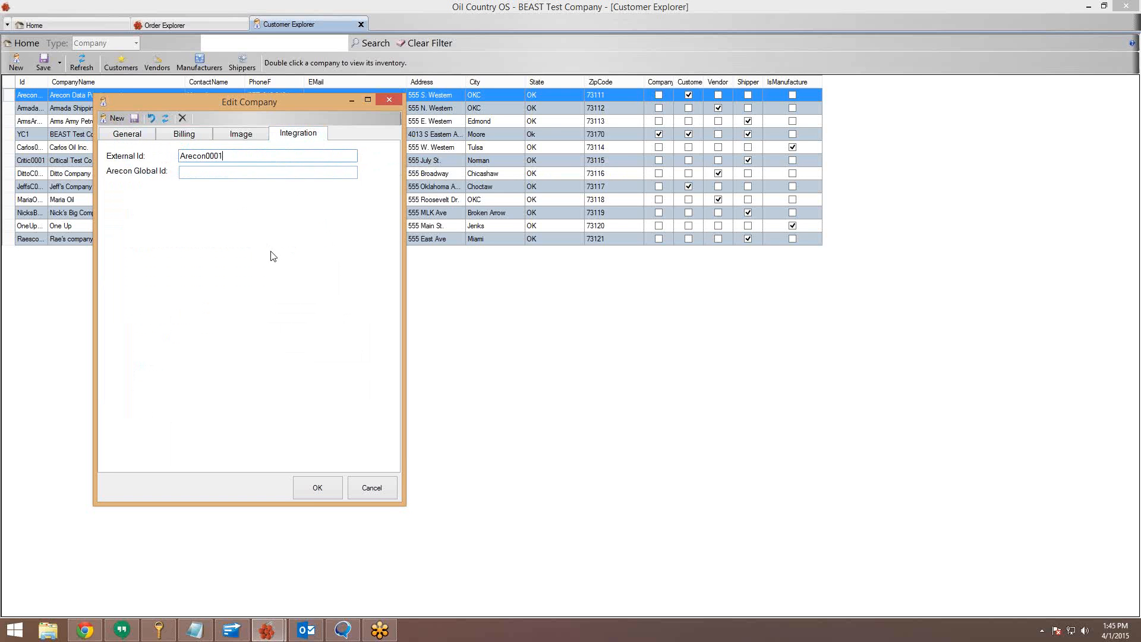
{"action": "left_click", "coordinate": [315, 491]}
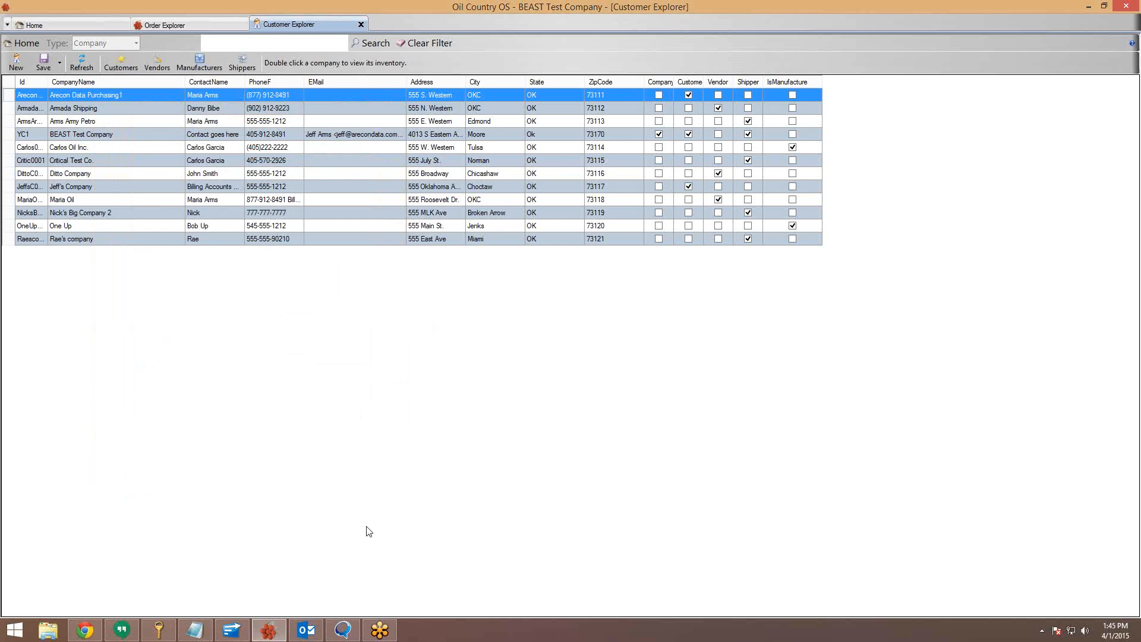
Switch to QuickBooks to check the existing Arecon Data Purchasing customer name, and return to Oil Country OS
{"action": "left_click", "coordinate": [244, 636]}
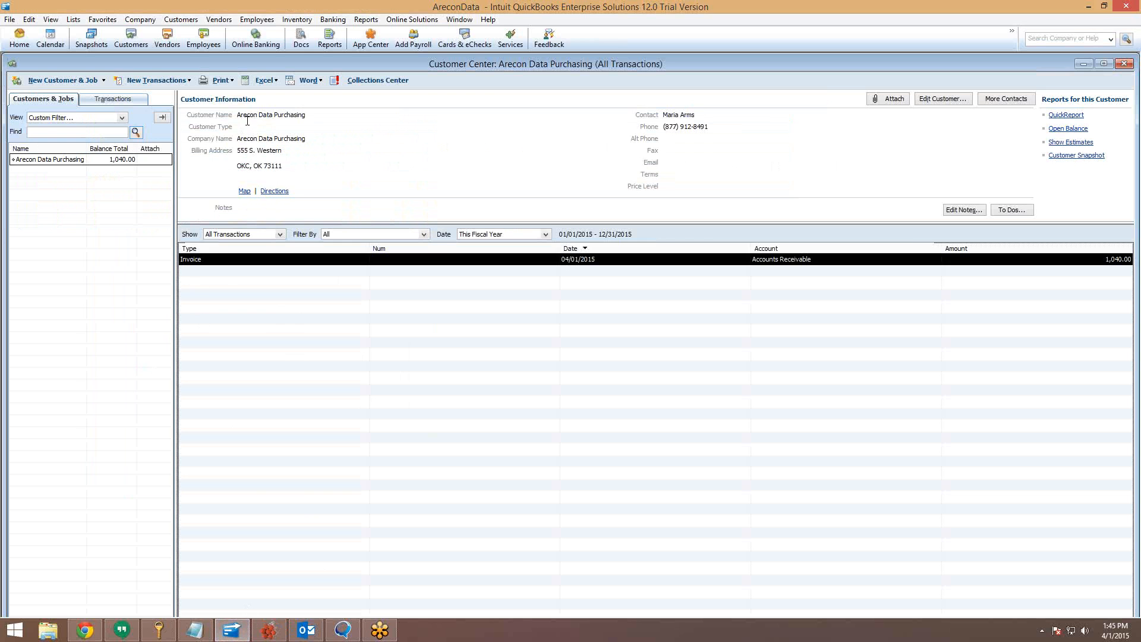
{"action": "left_click_drag", "start_coordinate": [242, 115], "coordinate": [318, 115]}
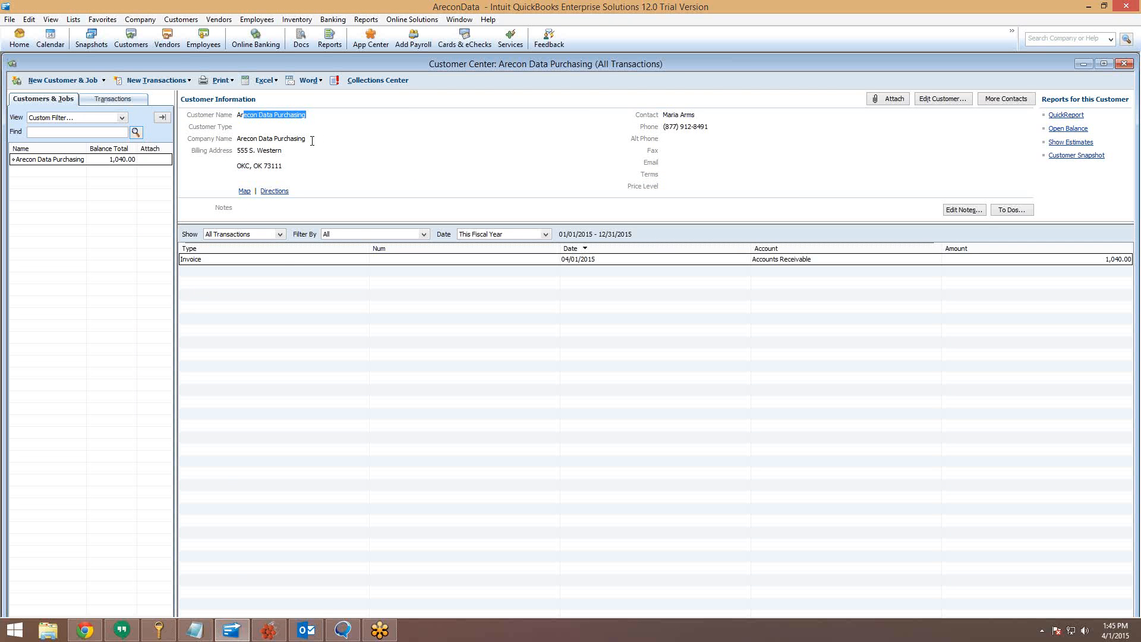
{"action": "left_click", "coordinate": [270, 631]}
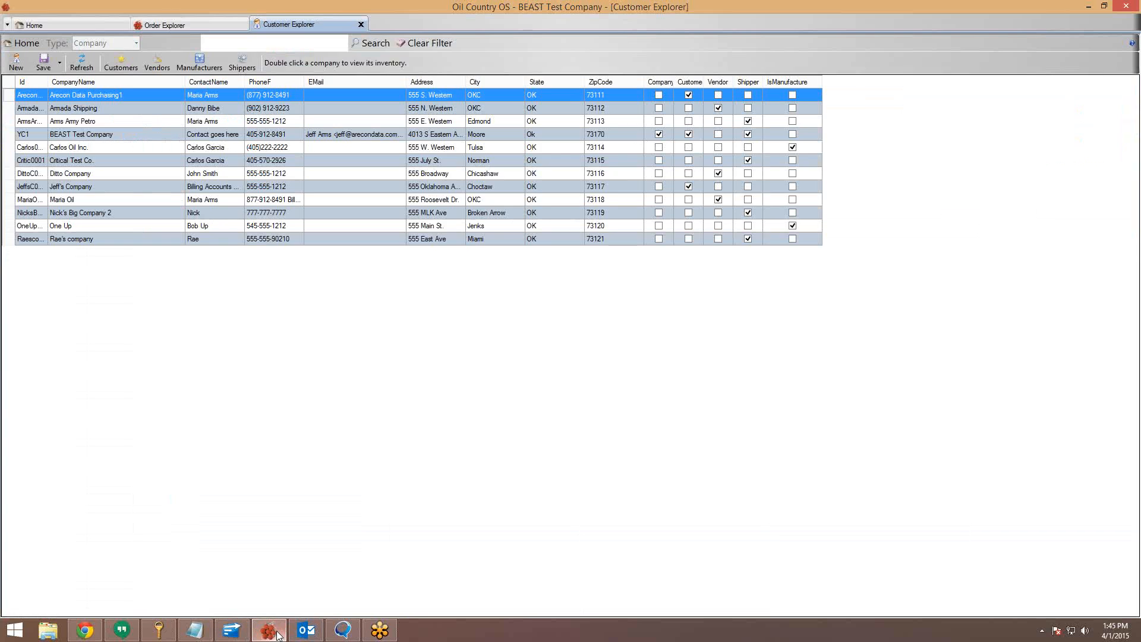
Open the sales order list and mark the two orders dated 4/16/2015 and 4/17/2015 for export
{"action": "left_click", "coordinate": [165, 25]}
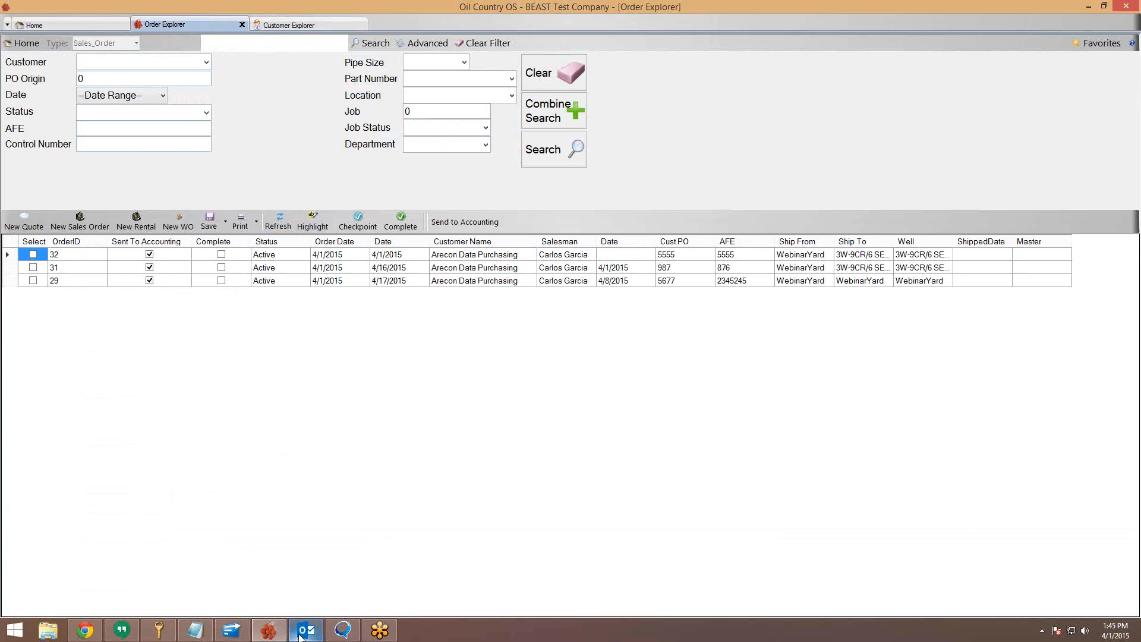
{"action": "left_click", "coordinate": [55, 259]}
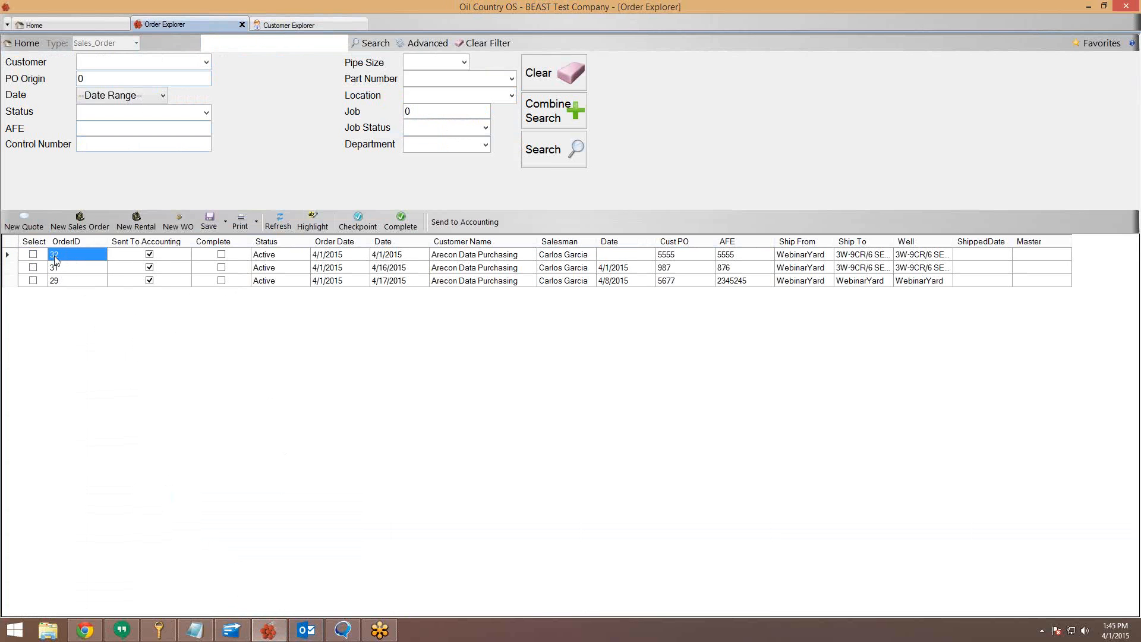
{"action": "left_click", "coordinate": [33, 267]}
{"action": "left_click", "coordinate": [32, 280]}
Review the details of both marked orders, closing each one along with the Customer Explorer
{"action": "double_click", "coordinate": [457, 267]}
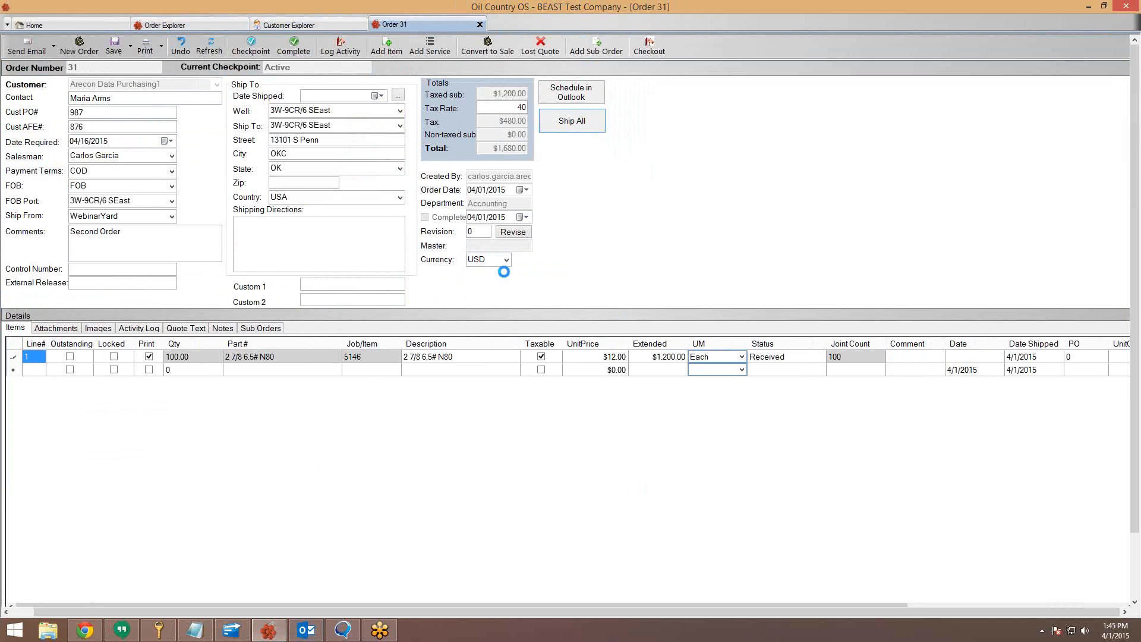
{"action": "left_click", "coordinate": [479, 25]}
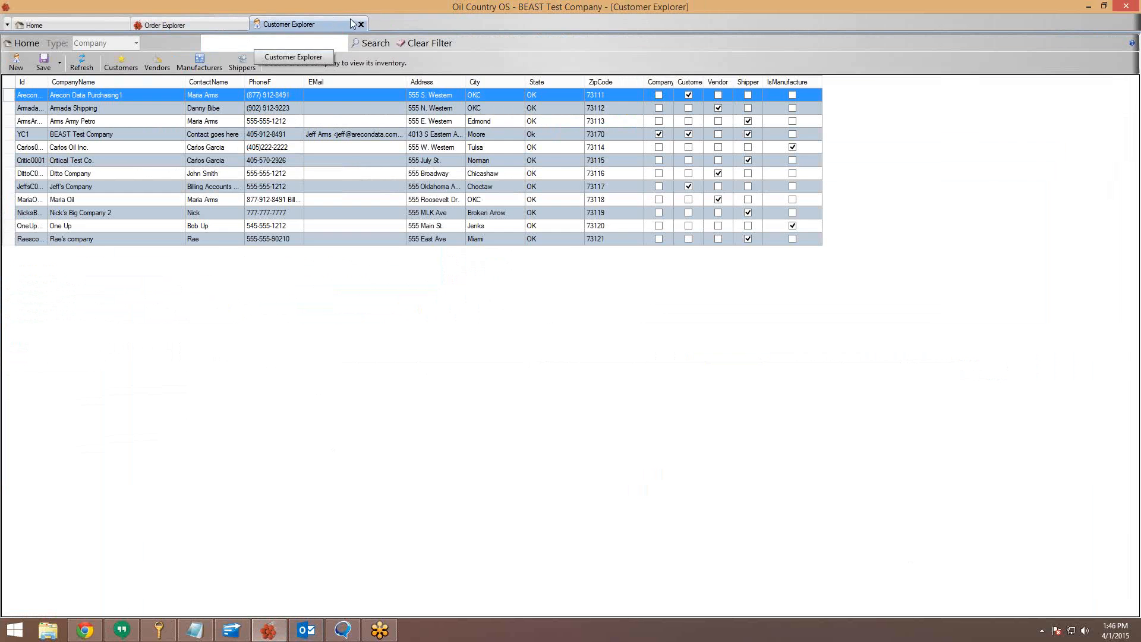
{"action": "left_click", "coordinate": [361, 24]}
{"action": "left_click", "coordinate": [73, 281]}
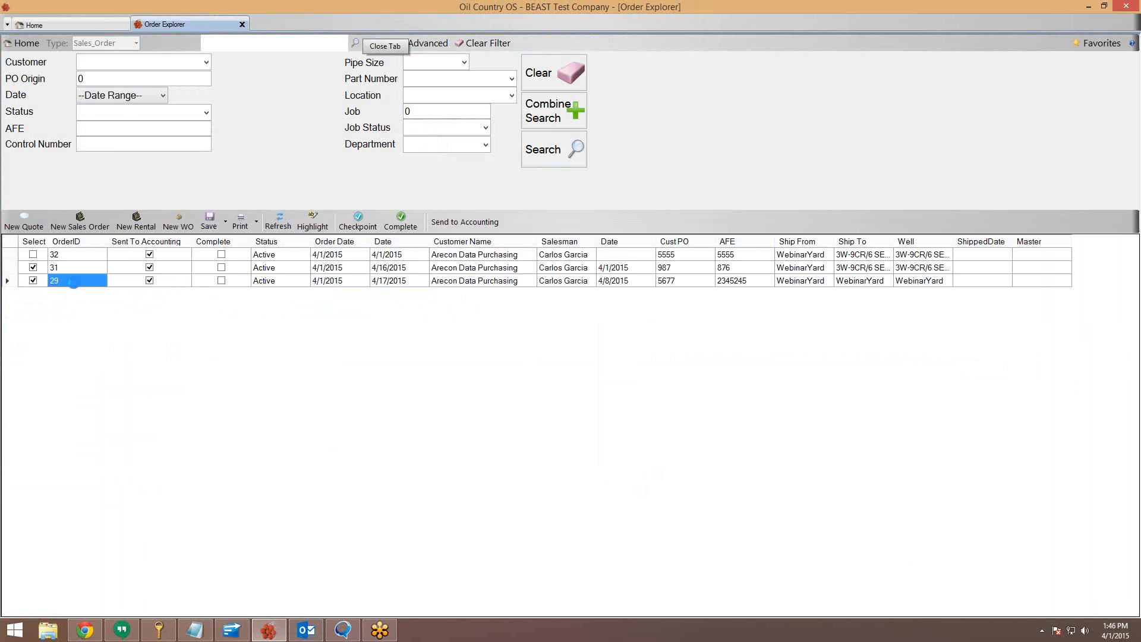
{"action": "double_click", "coordinate": [73, 282]}
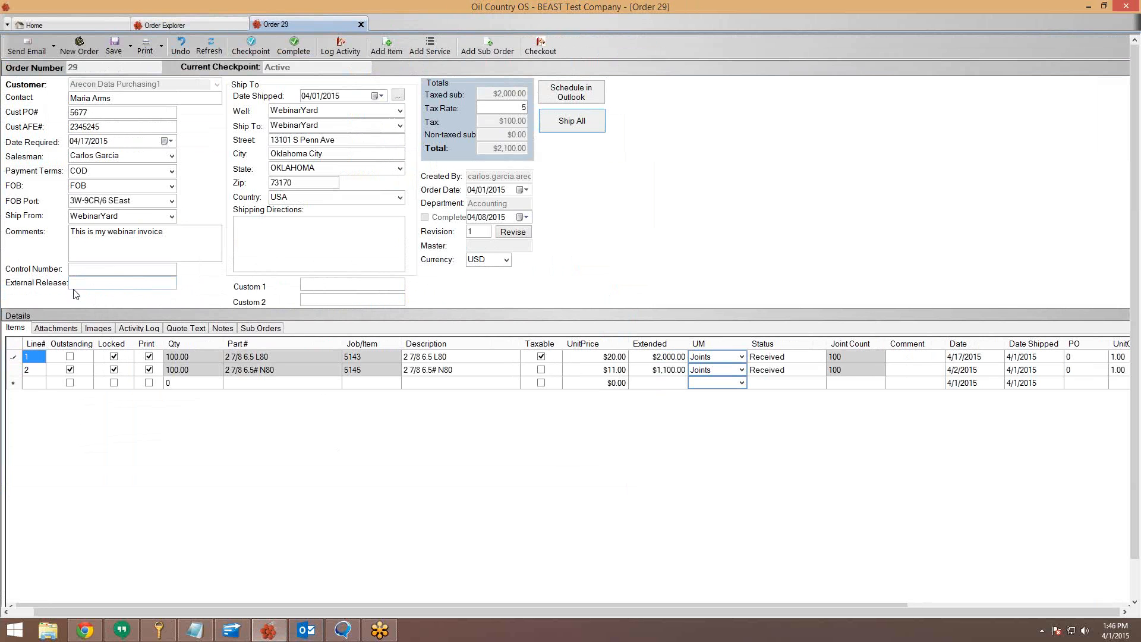
{"action": "left_click", "coordinate": [362, 25]}
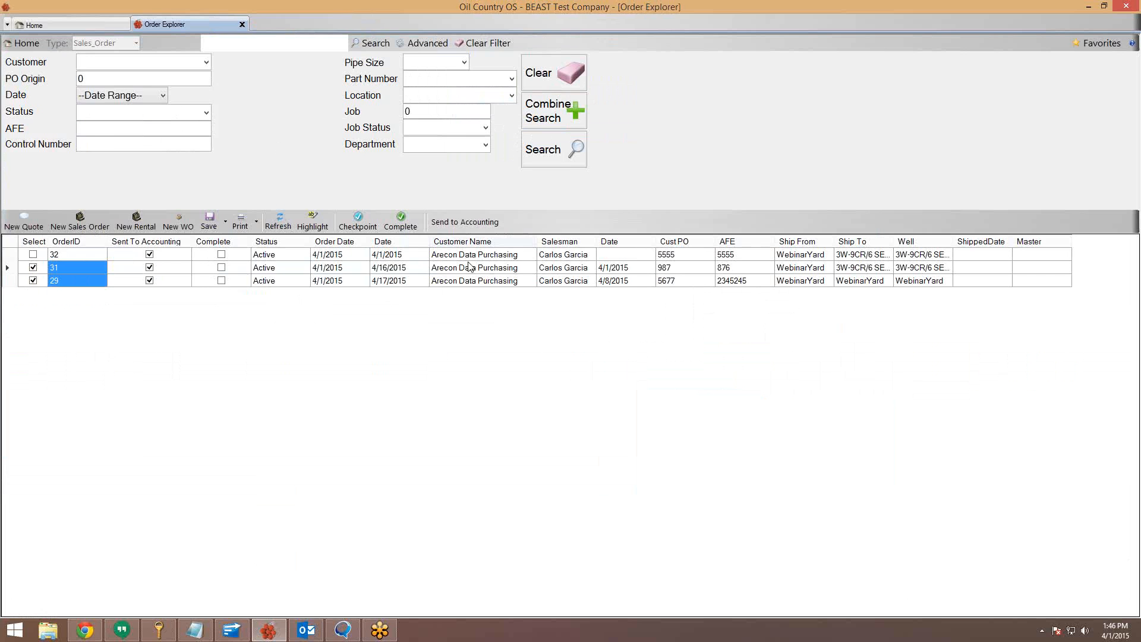
Send the marked orders to accounting as the Intuit import file WEBINAR2 on the Desktop and reload the order list
{"action": "left_click", "coordinate": [475, 224]}
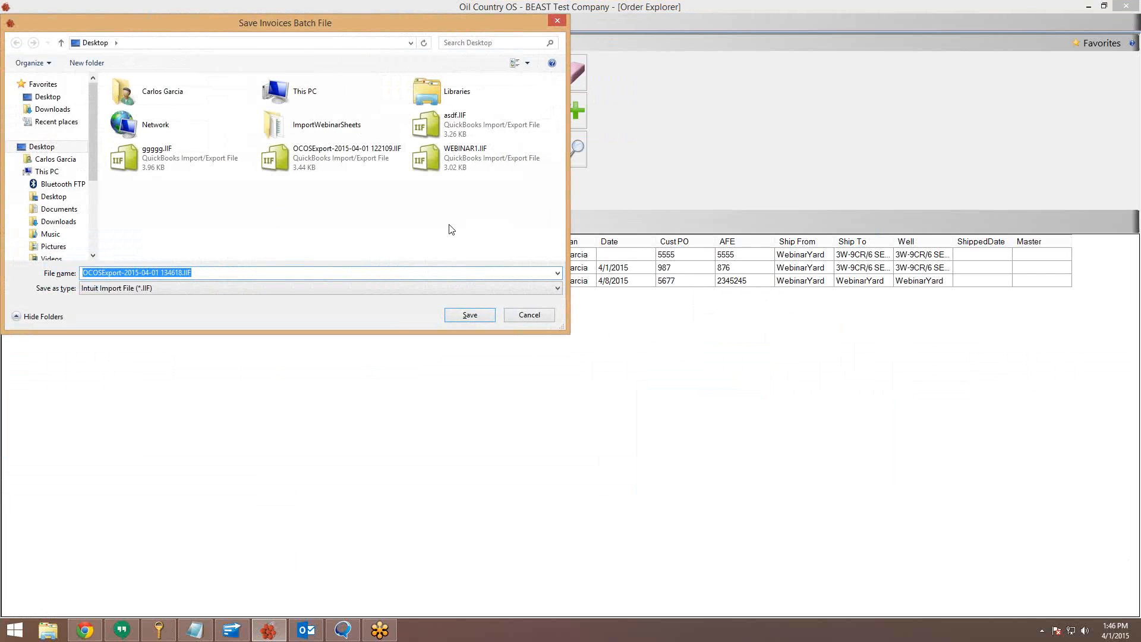
{"action": "type", "text": "WEB"}
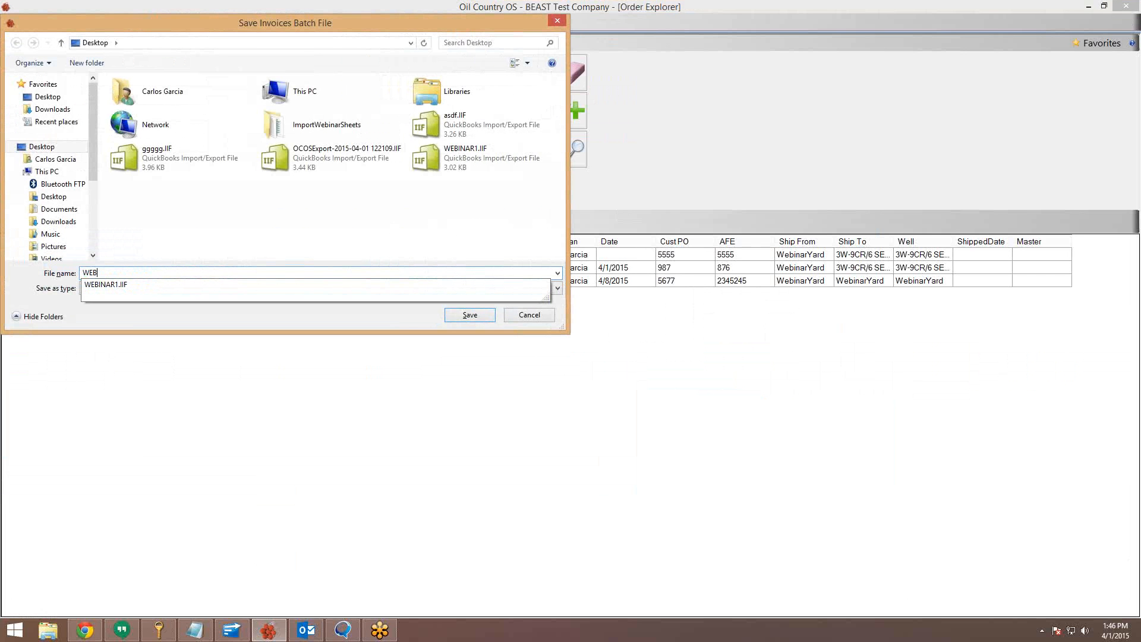
{"action": "type", "text": "INAR2"}
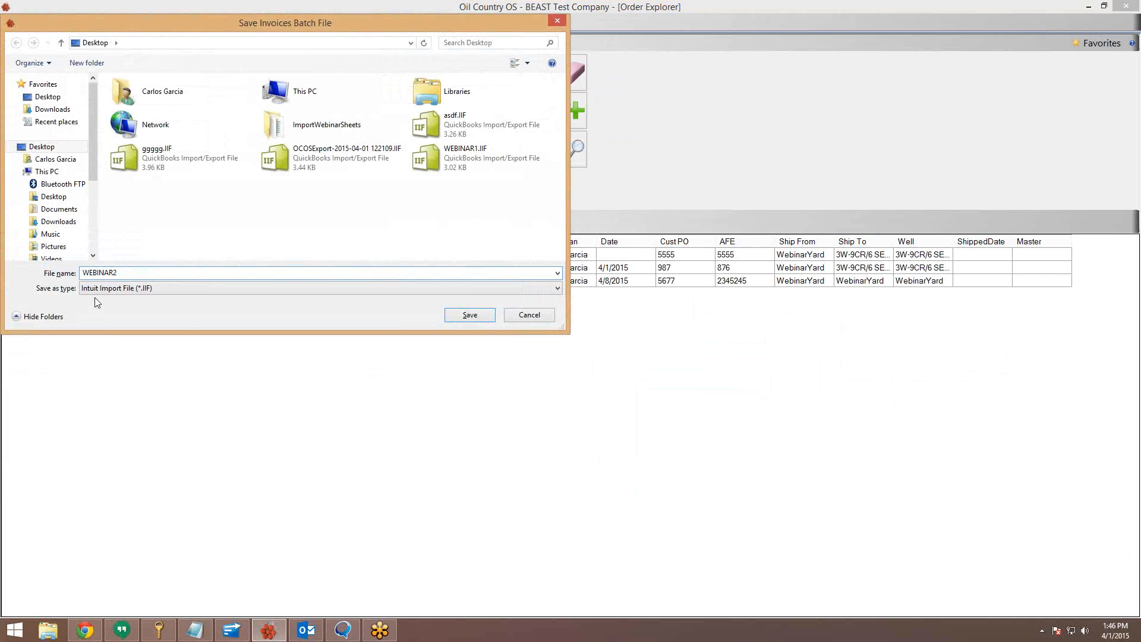
{"action": "left_click", "coordinate": [470, 315]}
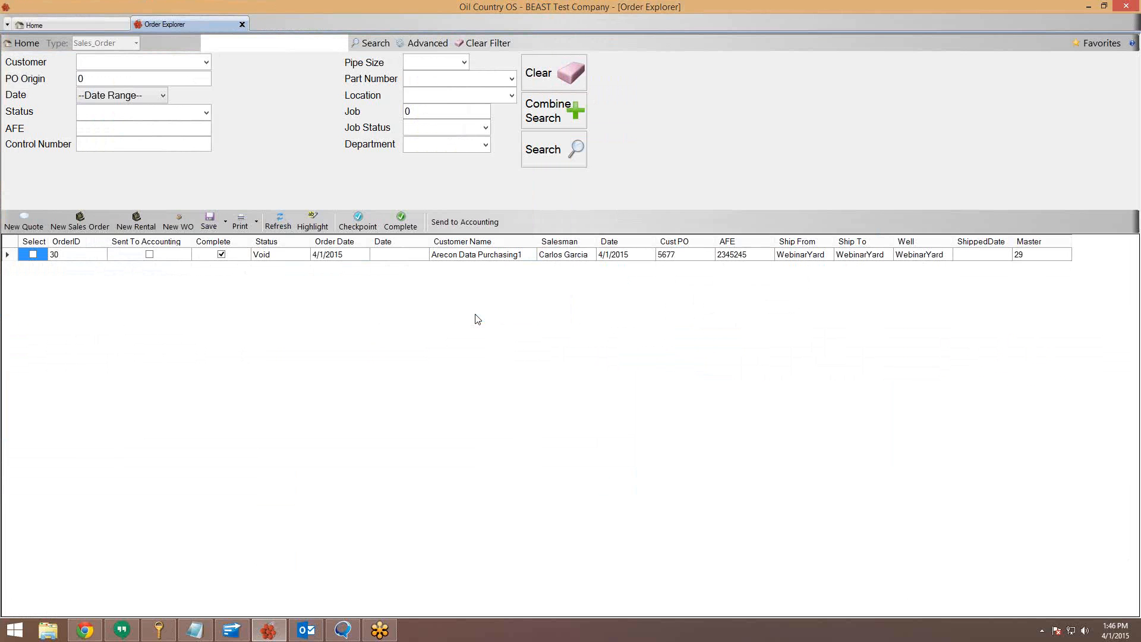
{"action": "left_click", "coordinate": [556, 154]}
Switch to QuickBooks, import the IIF file WEBINAR2.IIF from the Desktop and acknowledge the completed import
{"action": "left_click", "coordinate": [232, 630]}
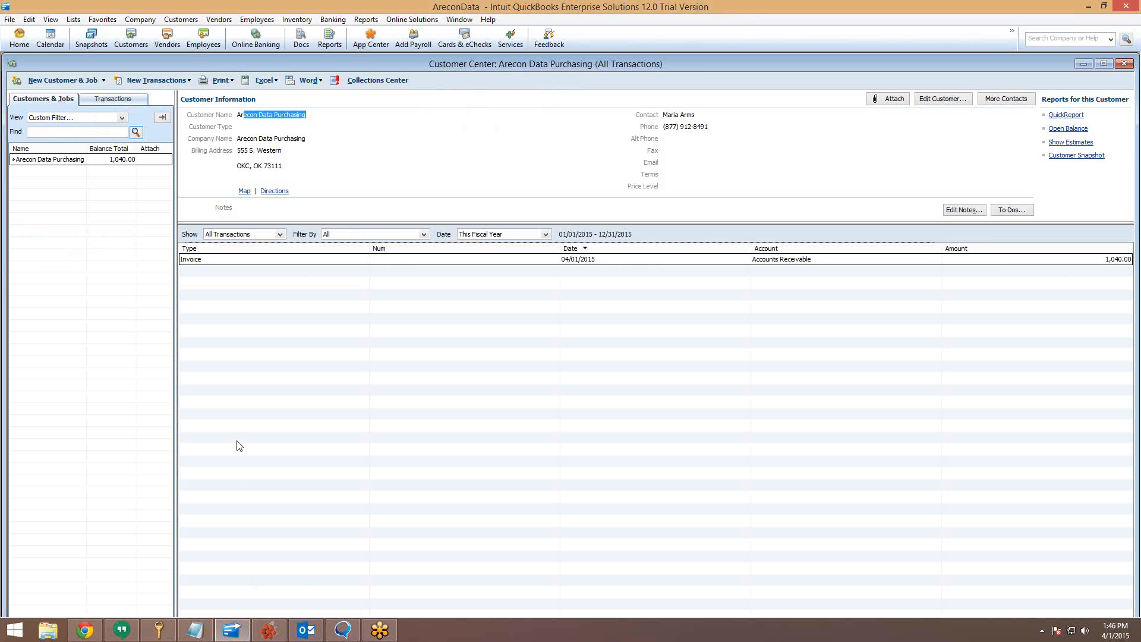
{"action": "left_click", "coordinate": [18, 21]}
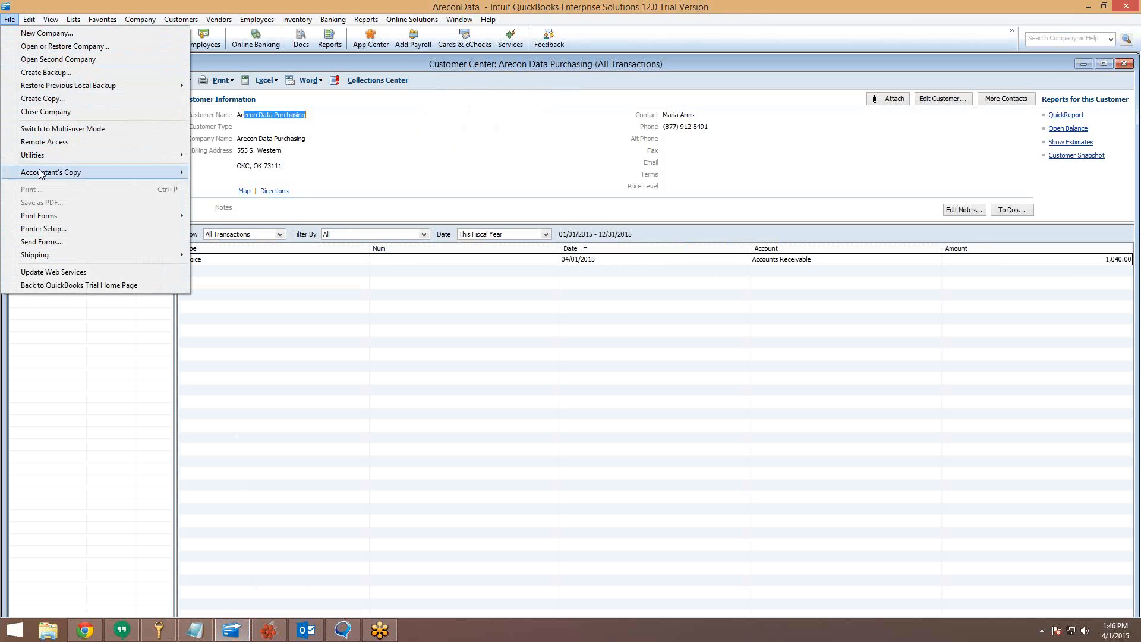
{"action": "mouse_move", "coordinate": [53, 154]}
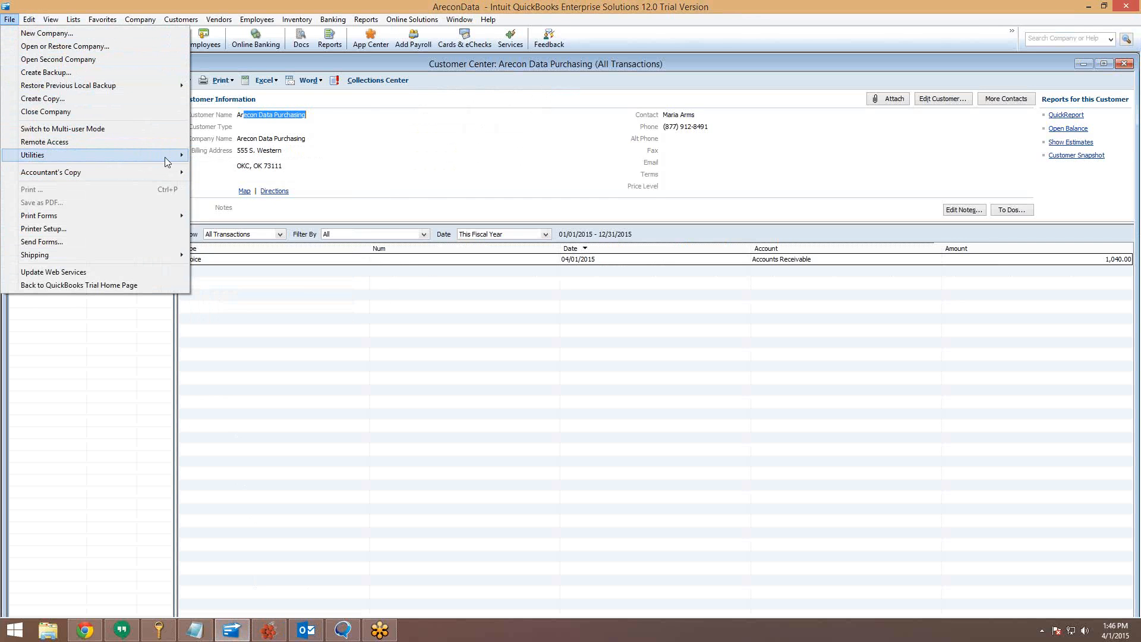
{"action": "mouse_move", "coordinate": [204, 158]}
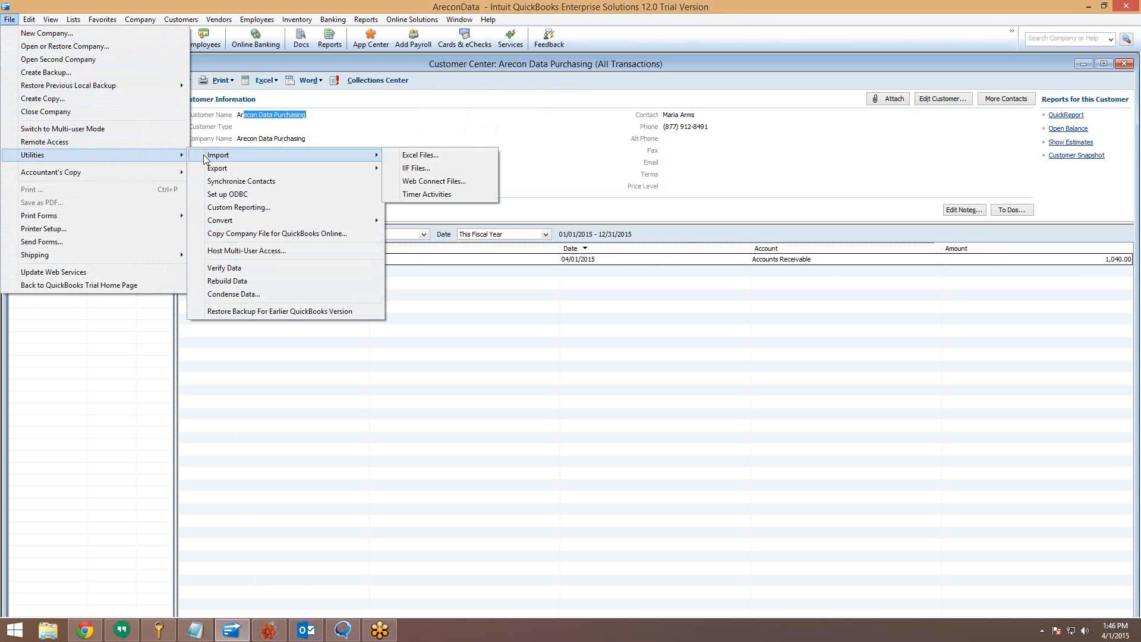
{"action": "left_click", "coordinate": [413, 169]}
{"action": "scroll", "coordinate": [196, 167], "scroll_direction": "down", "scroll_amount": 5}
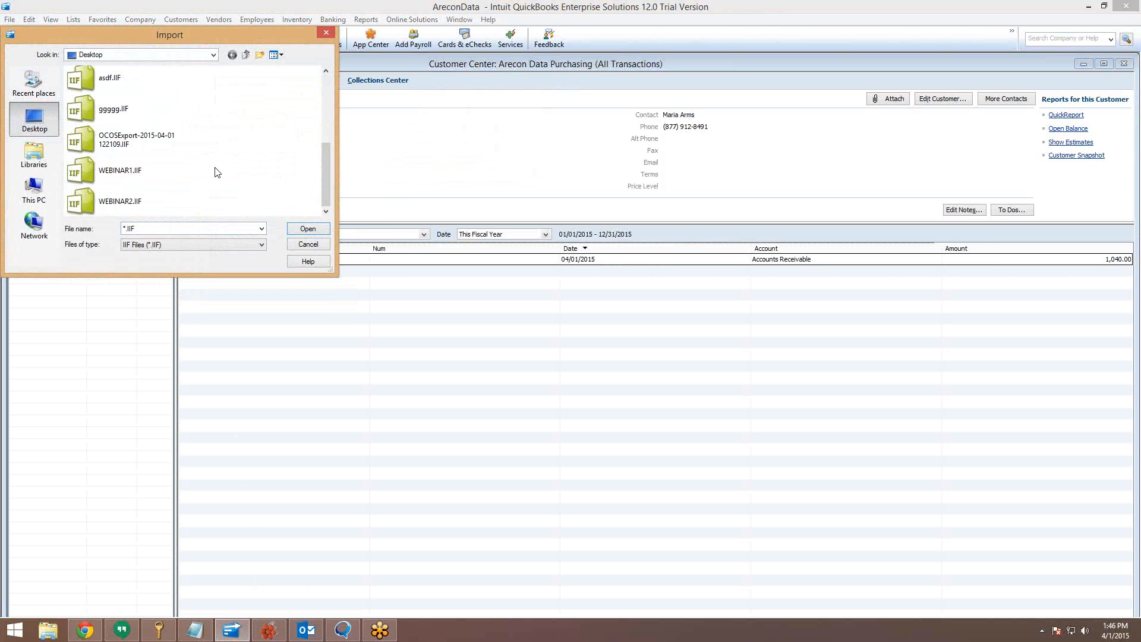
{"action": "left_click", "coordinate": [167, 206]}
{"action": "left_click", "coordinate": [326, 230]}
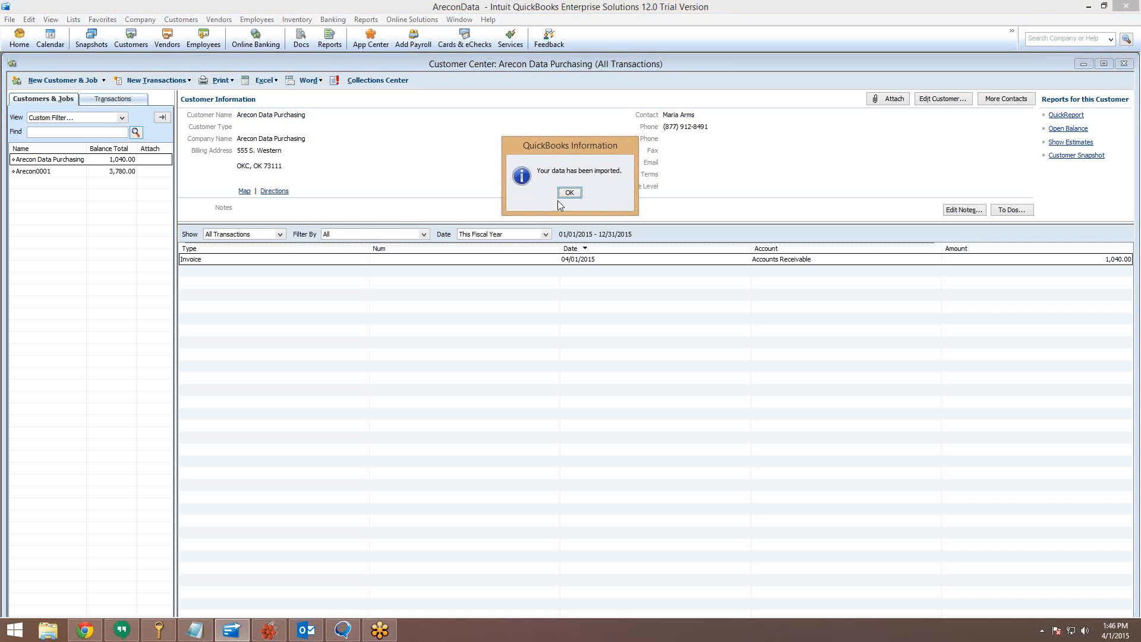
{"action": "left_click", "coordinate": [568, 193]}
Compare the customer information of the newly imported customer with that of Arecon Data Purchasing
{"action": "left_click", "coordinate": [28, 172]}
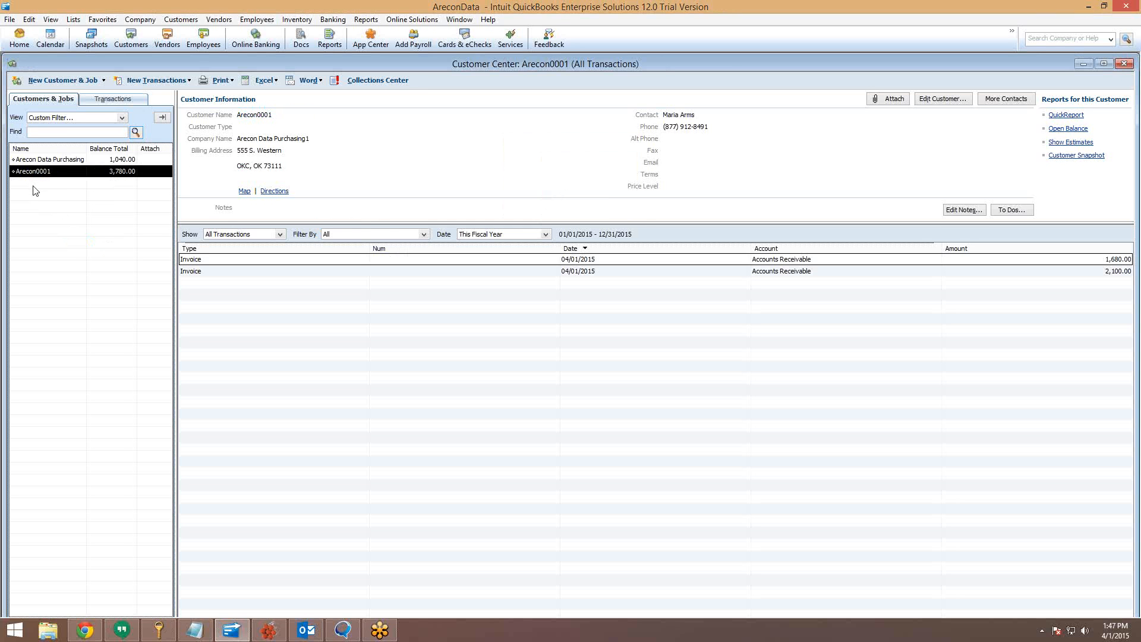
{"action": "left_click", "coordinate": [42, 160]}
{"action": "left_click", "coordinate": [43, 171]}
Open the new customer's 1,680.00 invoice, examine its memo and order reference, and close it
{"action": "left_click", "coordinate": [218, 272]}
{"action": "left_click", "coordinate": [212, 260]}
{"action": "double_click", "coordinate": [213, 261]}
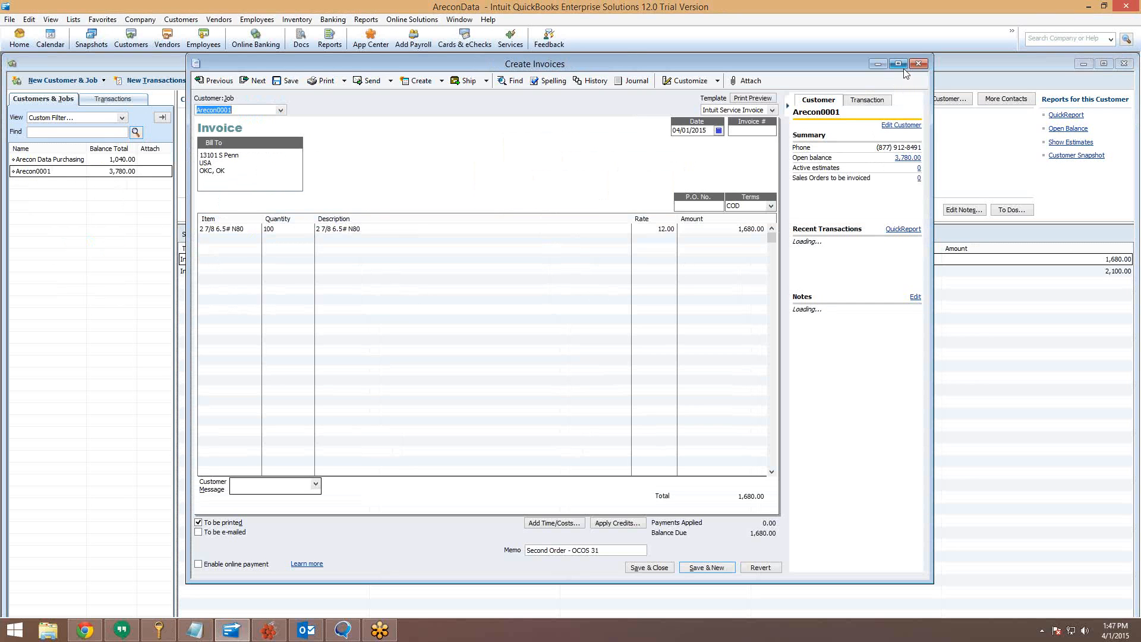
{"action": "left_click", "coordinate": [604, 554]}
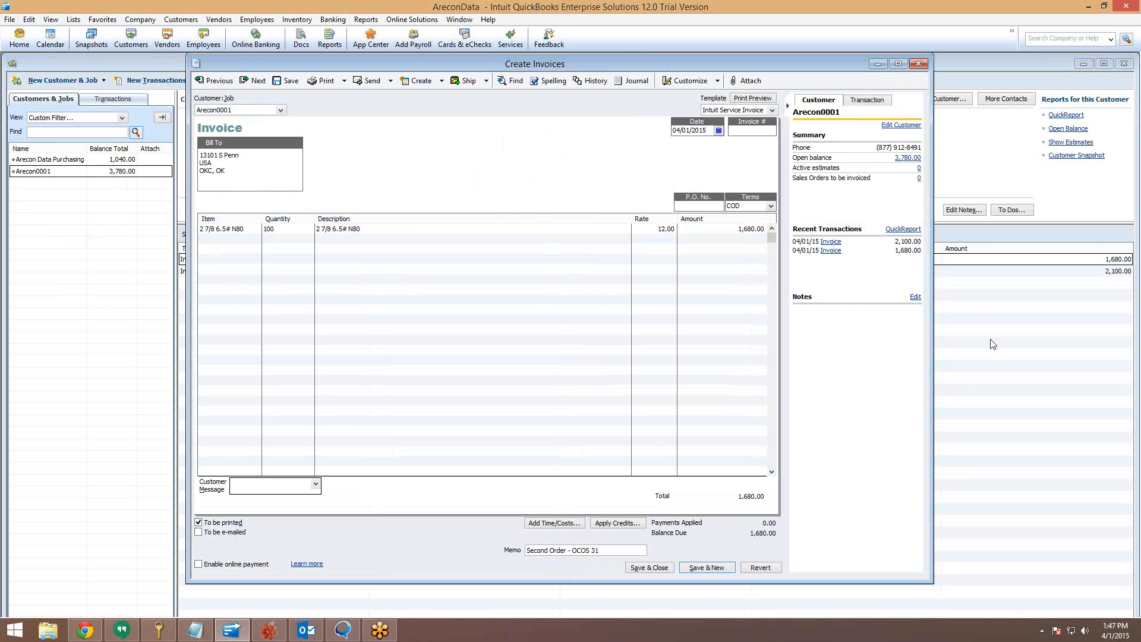
{"action": "left_click", "coordinate": [879, 64]}
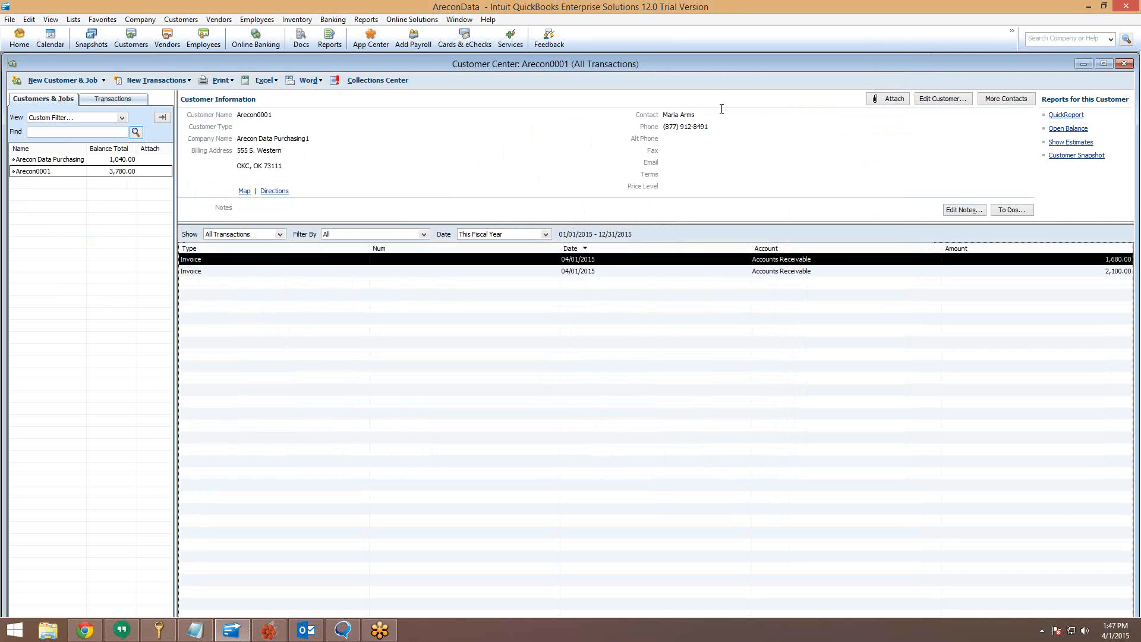
Open the 2,100.00 invoice and compare its memo and line items with the matching 4/17/2015 order in Oil Country OS
{"action": "double_click", "coordinate": [201, 272]}
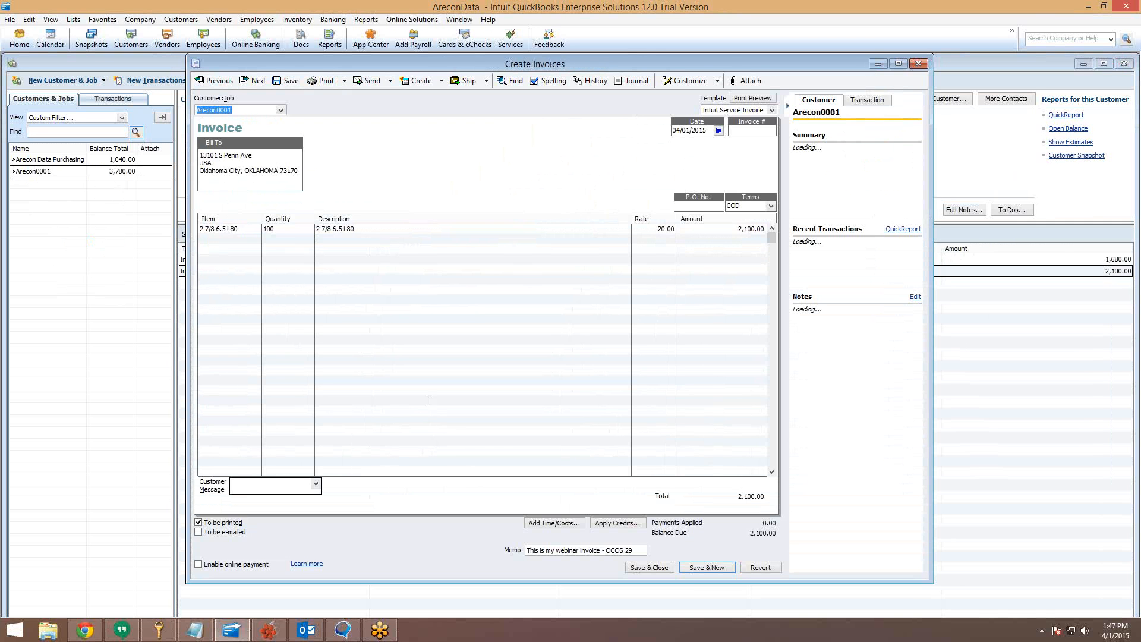
{"action": "left_click", "coordinate": [643, 549]}
{"action": "left_click", "coordinate": [269, 632]}
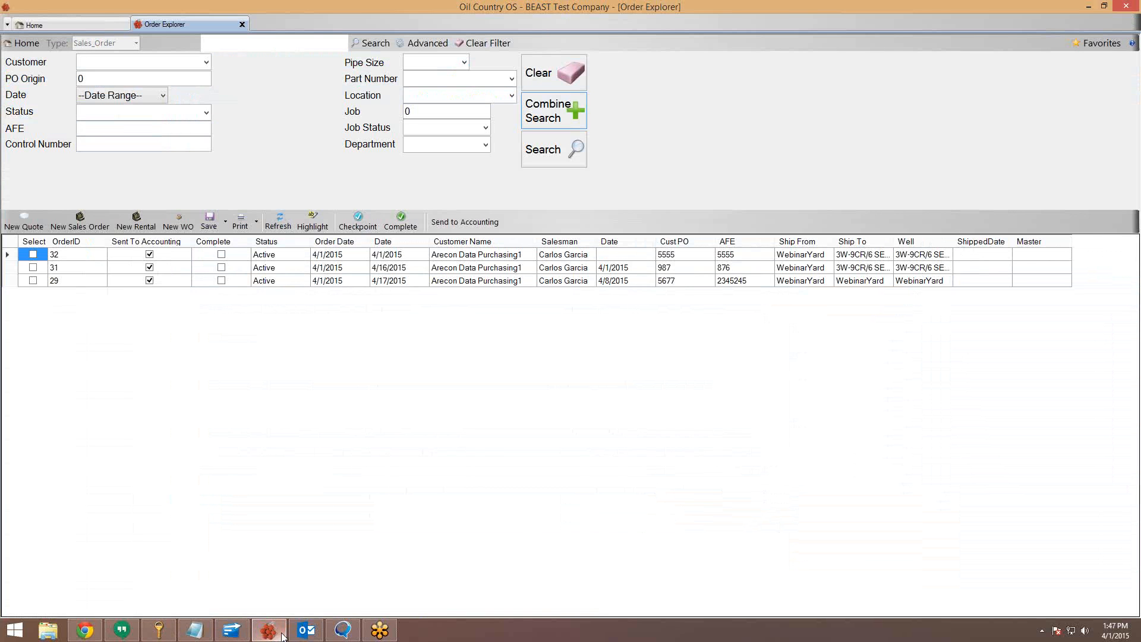
{"action": "double_click", "coordinate": [97, 281]}
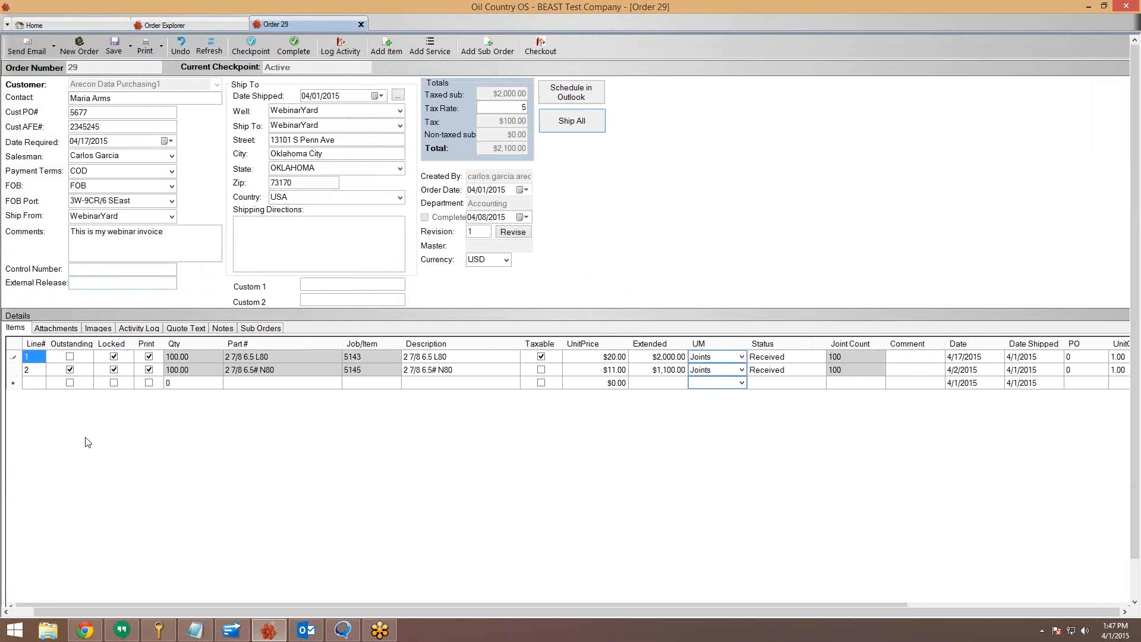
{"action": "left_click", "coordinate": [236, 635]}
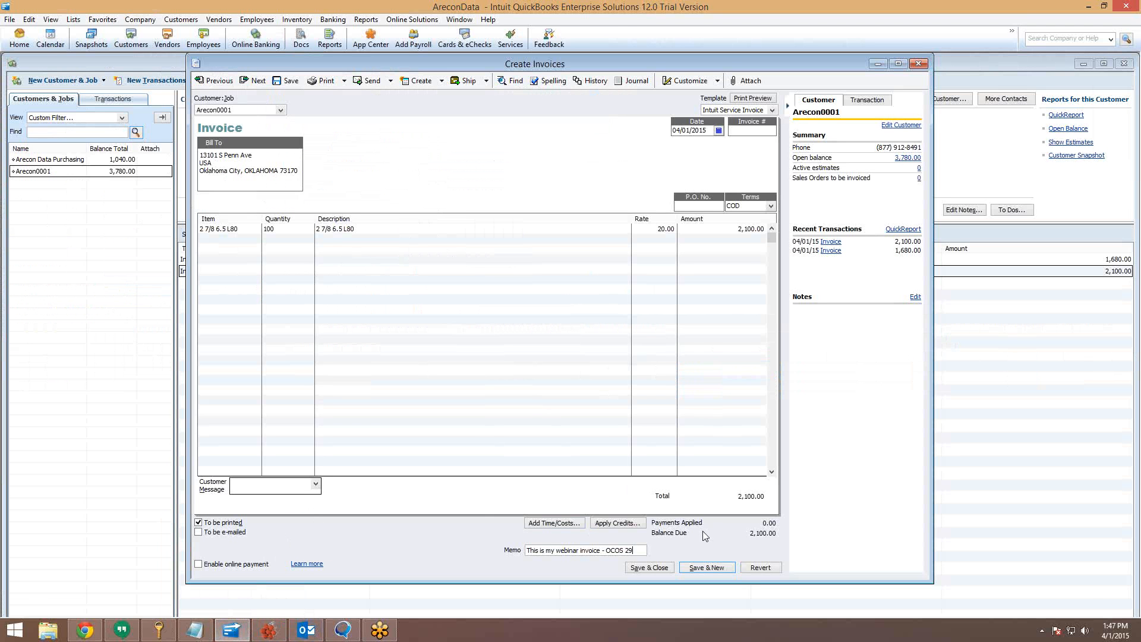
{"action": "left_click", "coordinate": [222, 232]}
{"action": "left_click", "coordinate": [461, 293]}
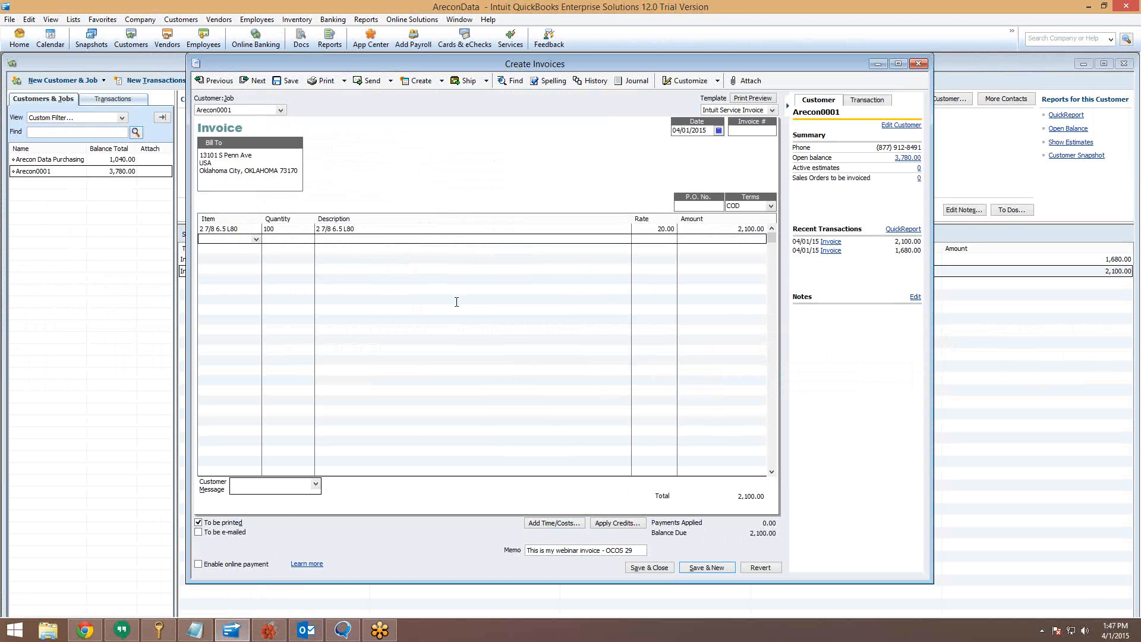
Switch to Oil Country OS, clear the Outstanding mark on line 2 of order 29, save the order and close the Order Explorer
{"action": "left_click", "coordinate": [282, 632]}
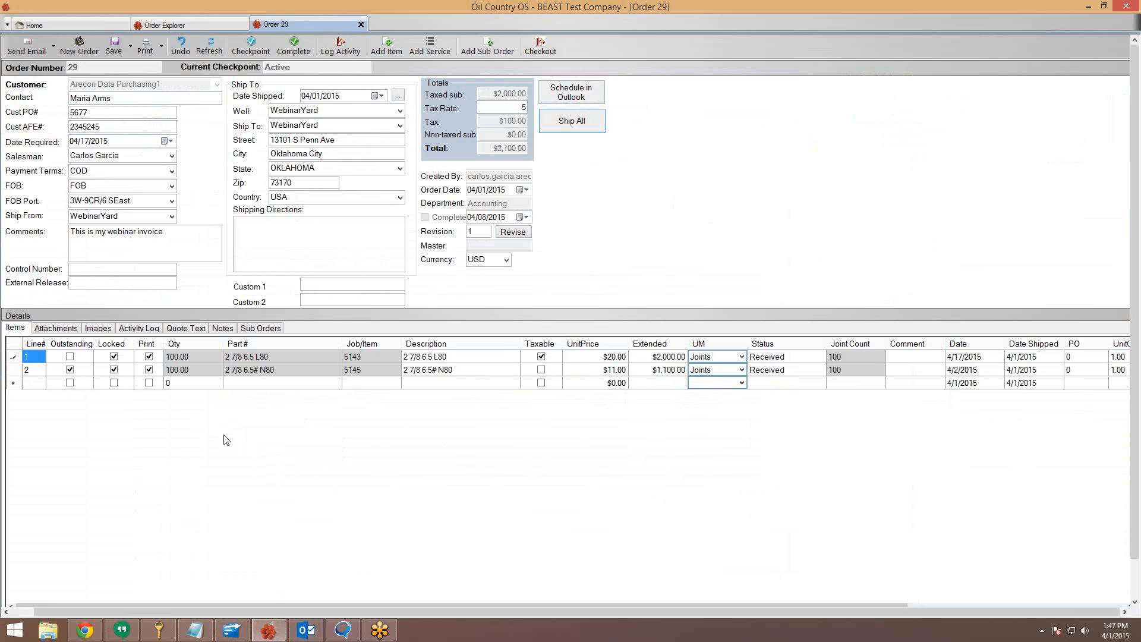
{"action": "left_click", "coordinate": [84, 371]}
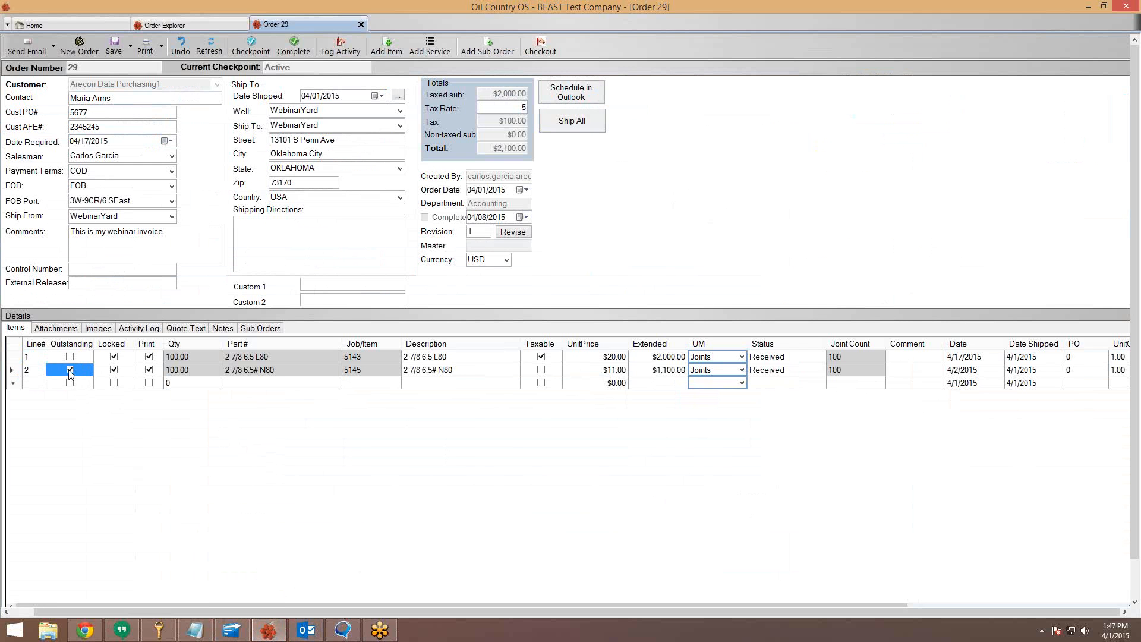
{"action": "left_click", "coordinate": [70, 370]}
{"action": "left_click", "coordinate": [114, 46]}
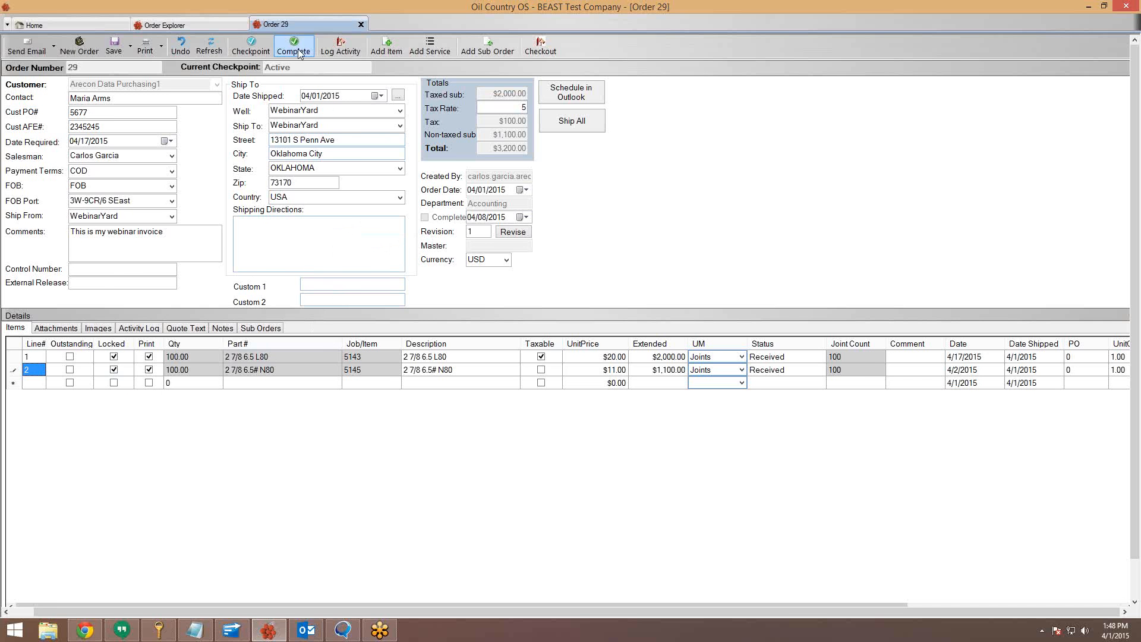
{"action": "left_click", "coordinate": [231, 21]}
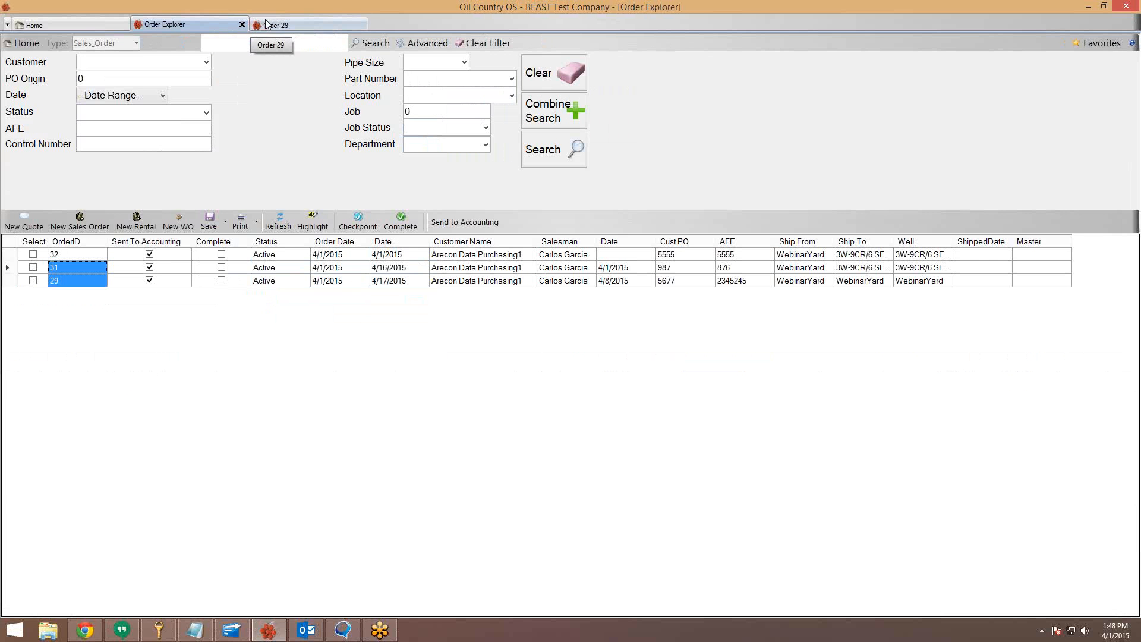
{"action": "left_click", "coordinate": [242, 26]}
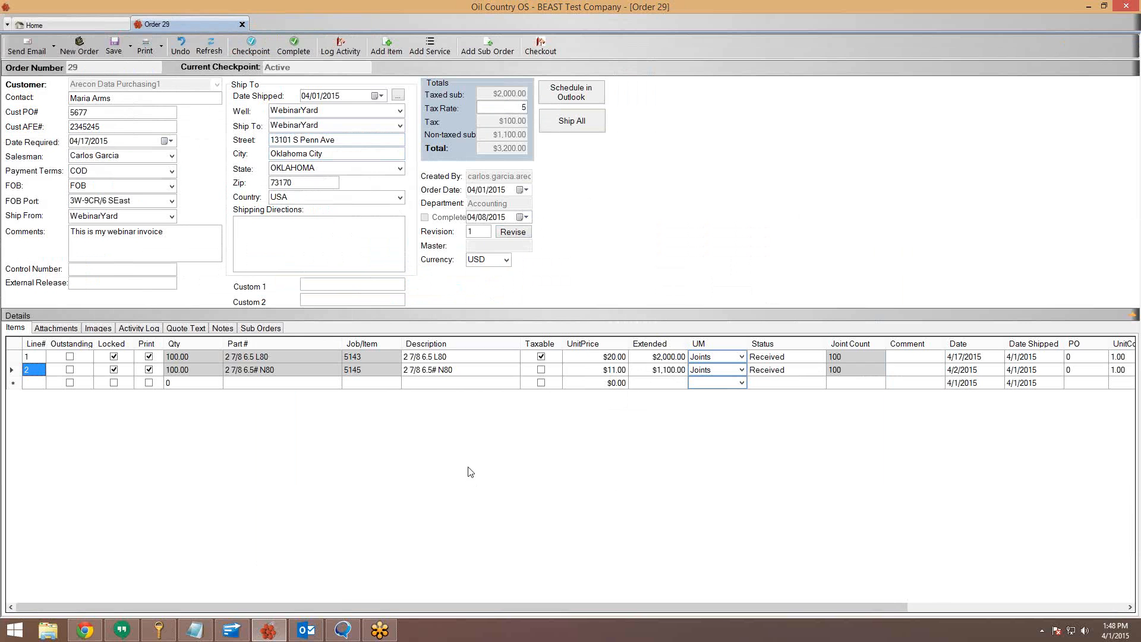
Search the Master Part List for all parts and open the tubing part 2 7/8 6.5 L80
{"action": "mouse_move", "coordinate": [319, 625]}
{"action": "left_click", "coordinate": [65, 24]}
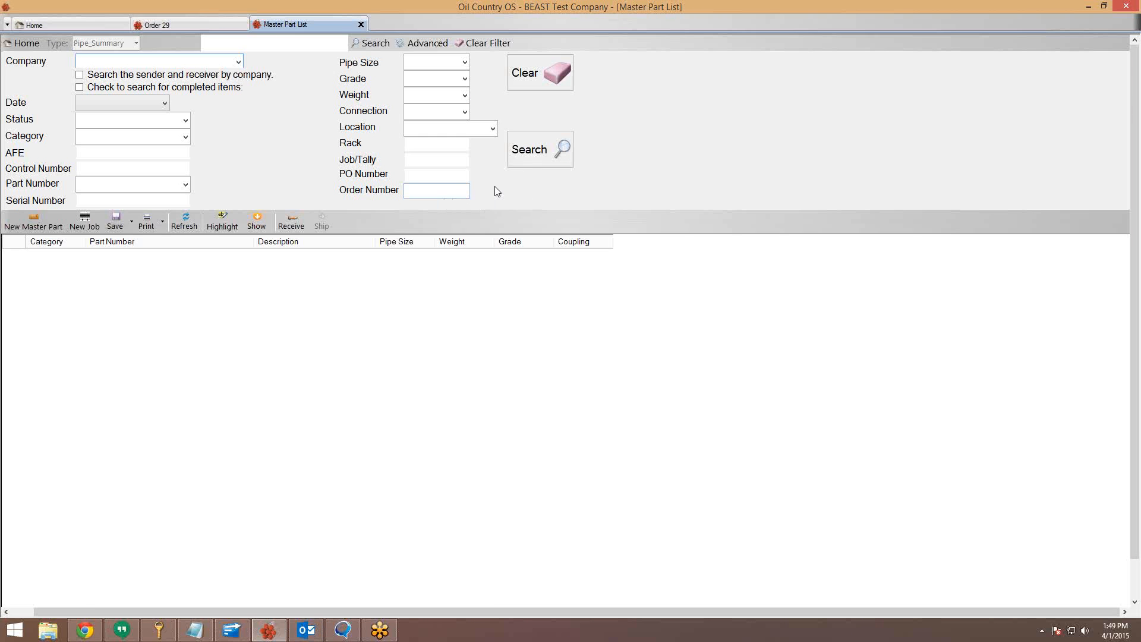
{"action": "left_click", "coordinate": [536, 166]}
{"action": "scroll", "coordinate": [249, 500], "scroll_direction": "down", "scroll_amount": 15}
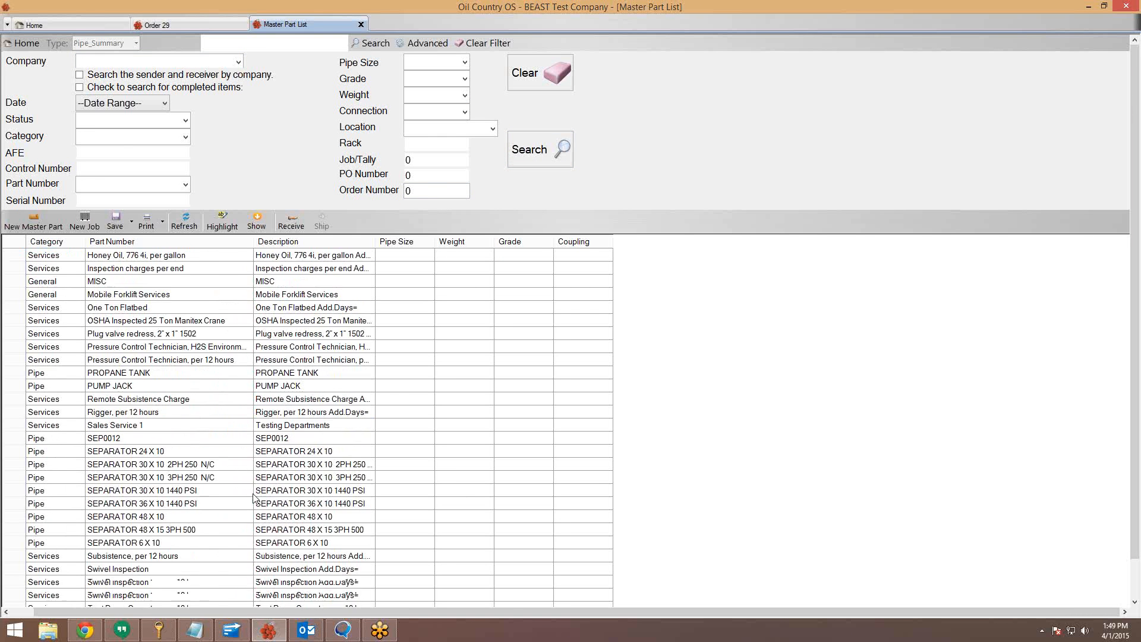
{"action": "scroll", "coordinate": [249, 500], "scroll_direction": "down", "scroll_amount": 5}
{"action": "left_click", "coordinate": [122, 451]}
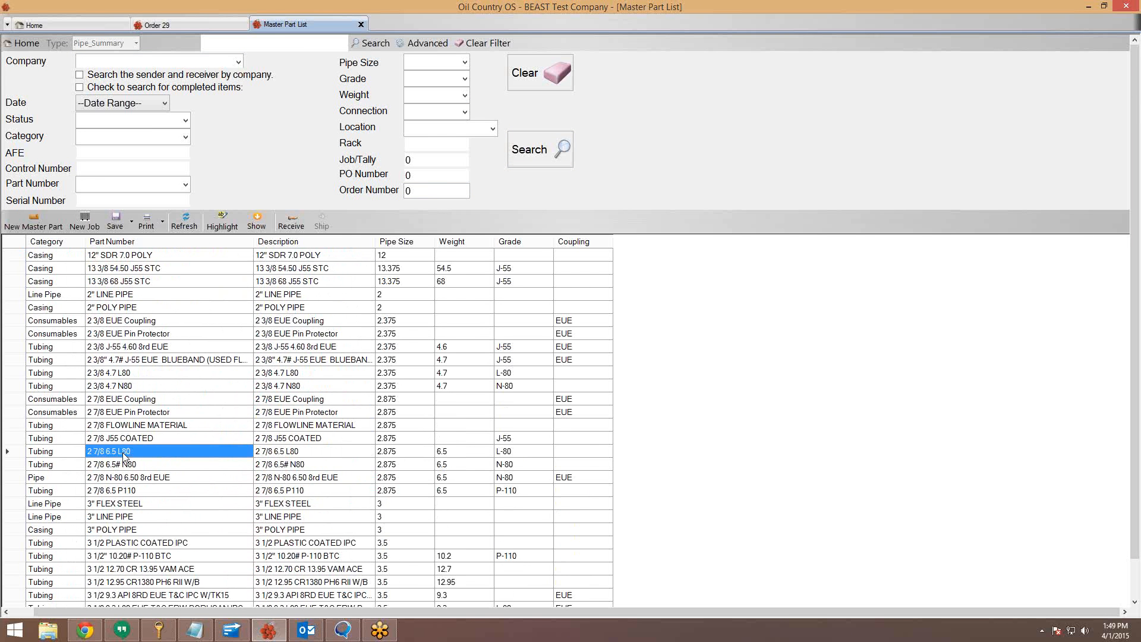
{"action": "double_click", "coordinate": [122, 452]}
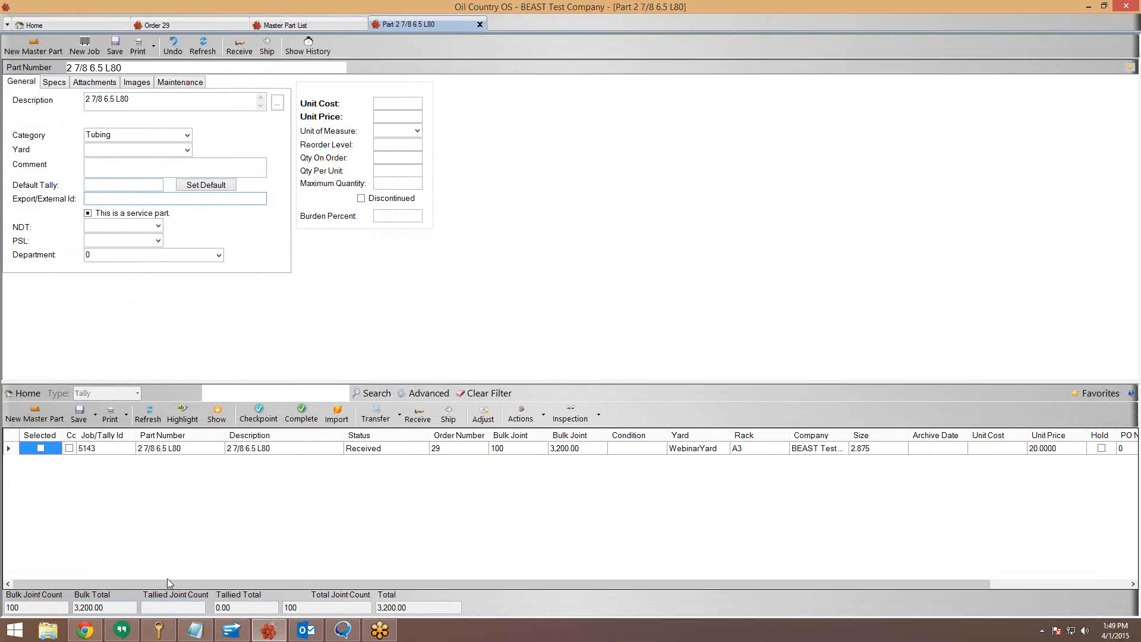
Compare the part's Export/External Id field with the item name on the 2,100.00 invoice in QuickBooks, and close the invoice
{"action": "mouse_move", "coordinate": [123, 196]}
{"action": "left_click", "coordinate": [231, 630]}
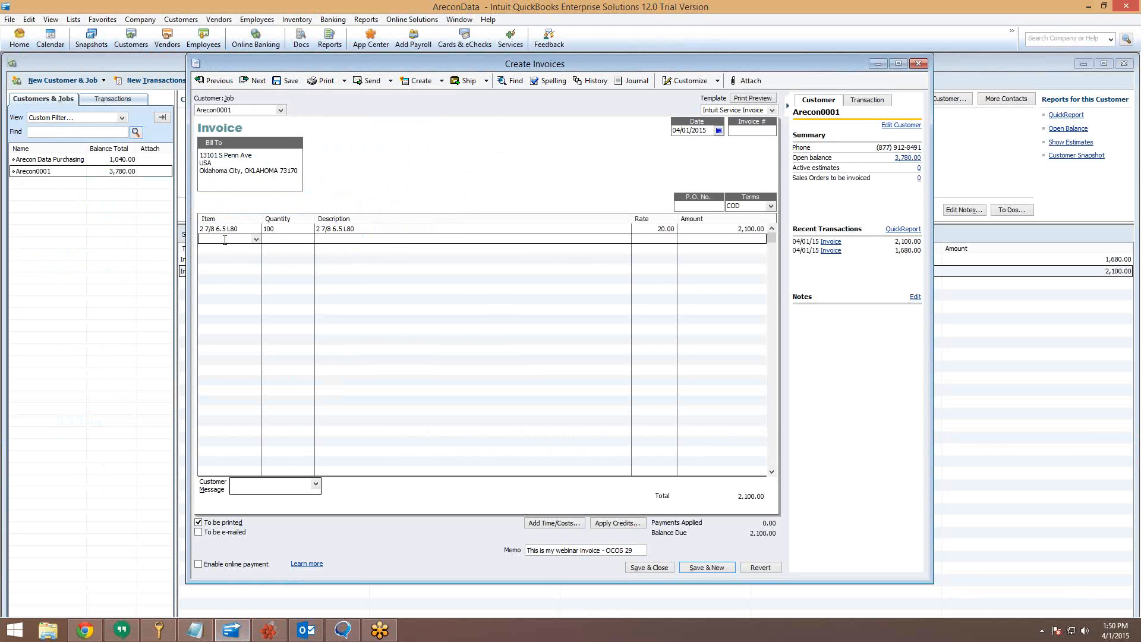
{"action": "left_click_drag", "start_coordinate": [201, 230], "coordinate": [241, 232]}
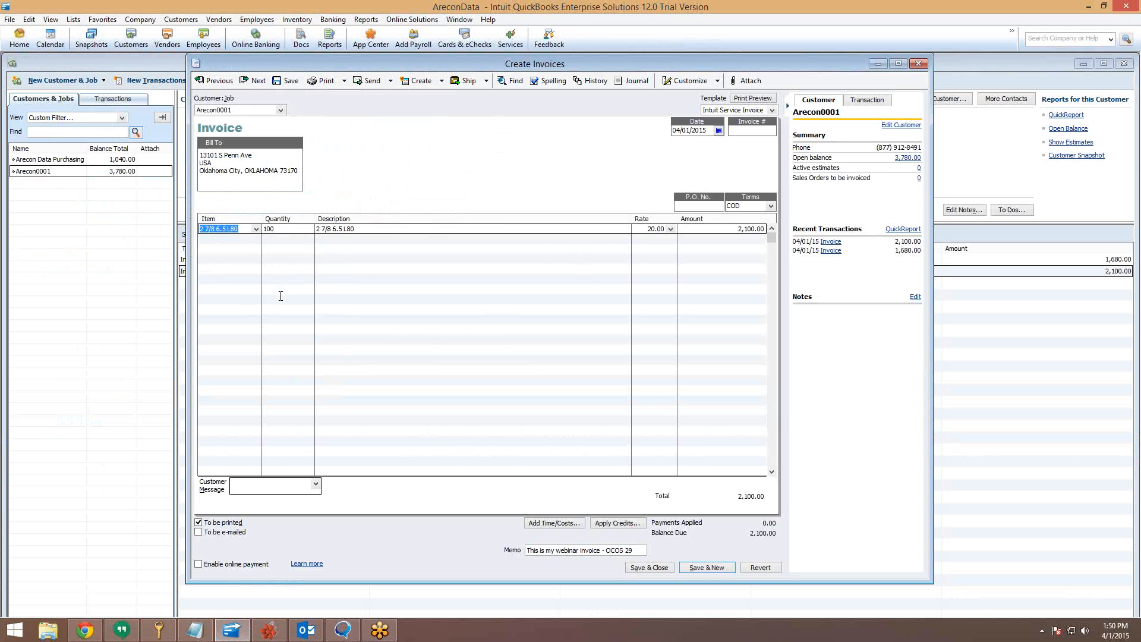
{"action": "left_click", "coordinate": [160, 272]}
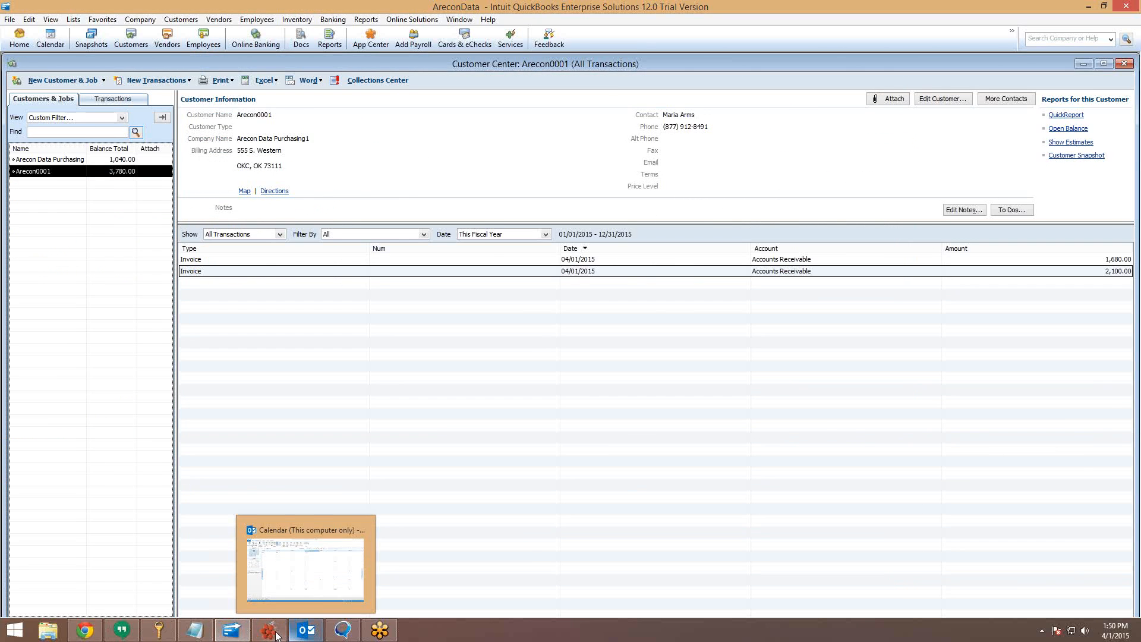
Return to Oil Country OS, open job 5143 and review its general, specs, shipping, custom, attachment, tracking and maintenance details
{"action": "left_click", "coordinate": [304, 556]}
{"action": "left_click", "coordinate": [100, 450]}
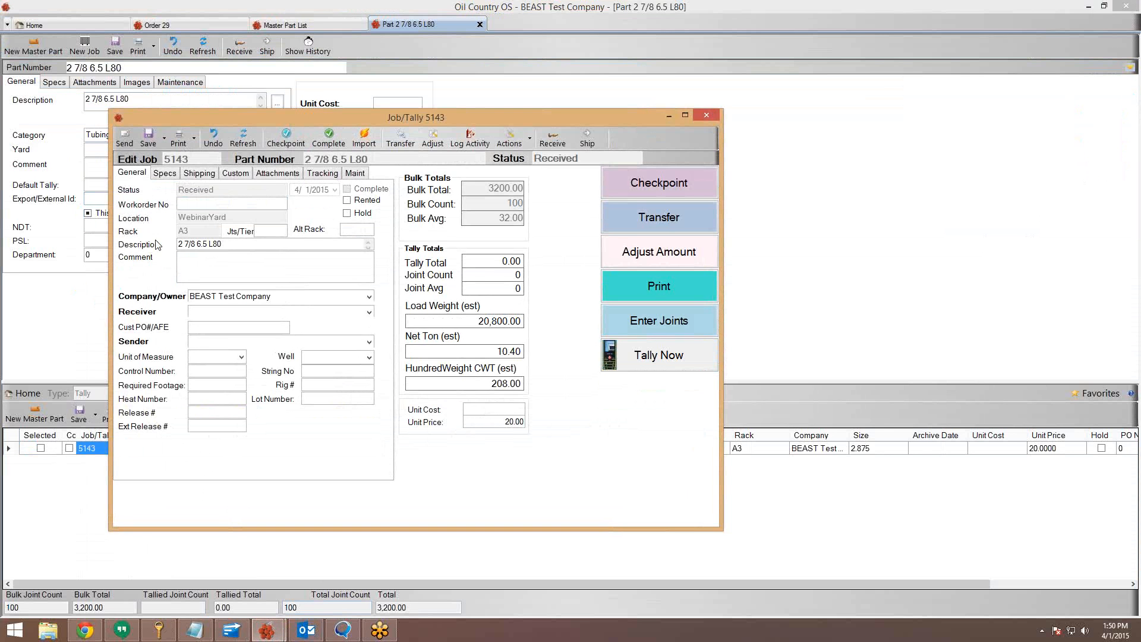
{"action": "left_click", "coordinate": [164, 175]}
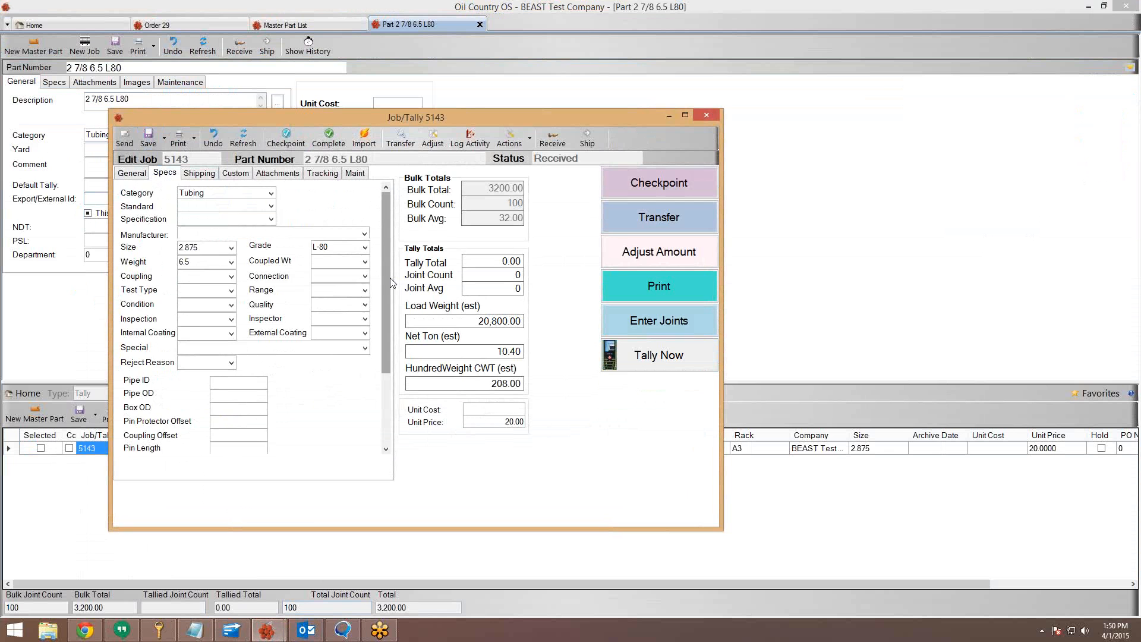
{"action": "left_click_drag", "start_coordinate": [390, 277], "coordinate": [381, 223]}
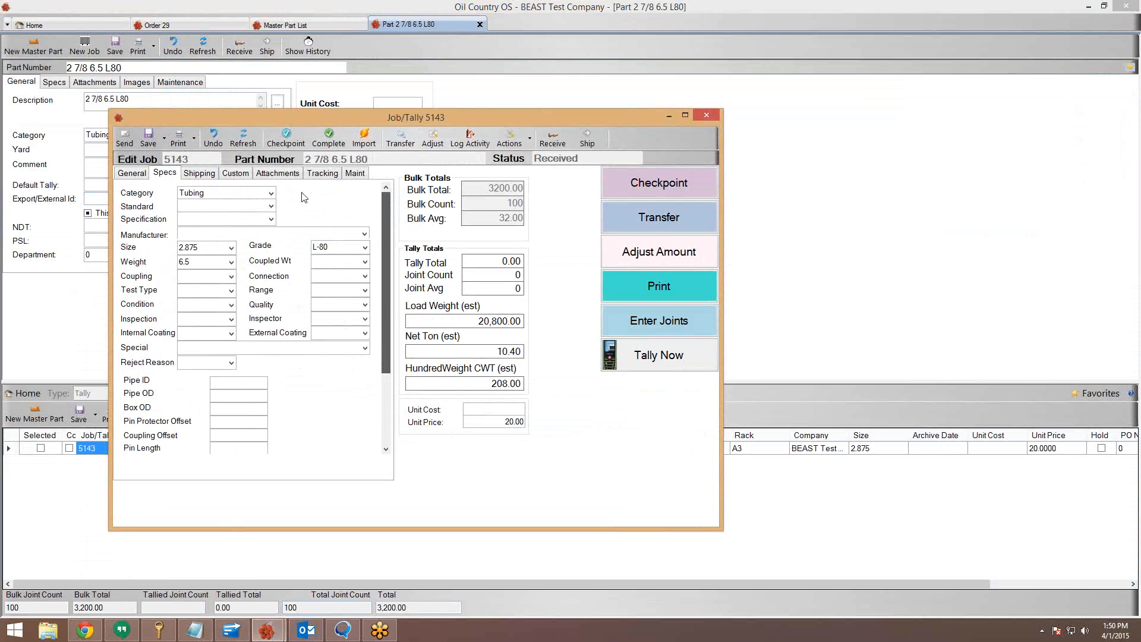
{"action": "left_click", "coordinate": [201, 174]}
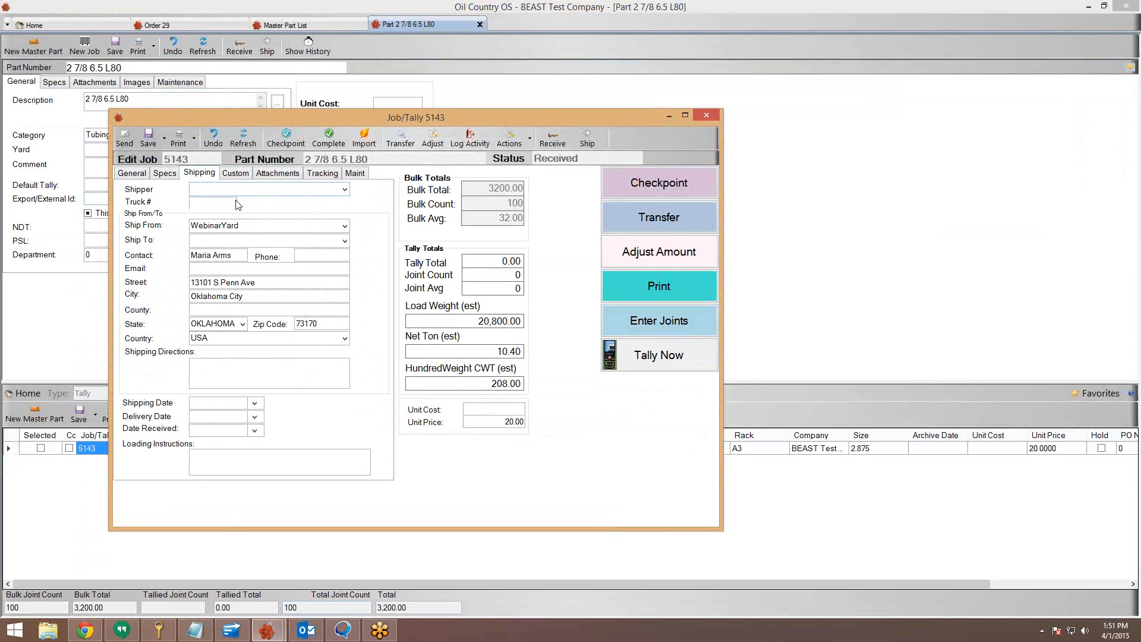
{"action": "left_click", "coordinate": [233, 176]}
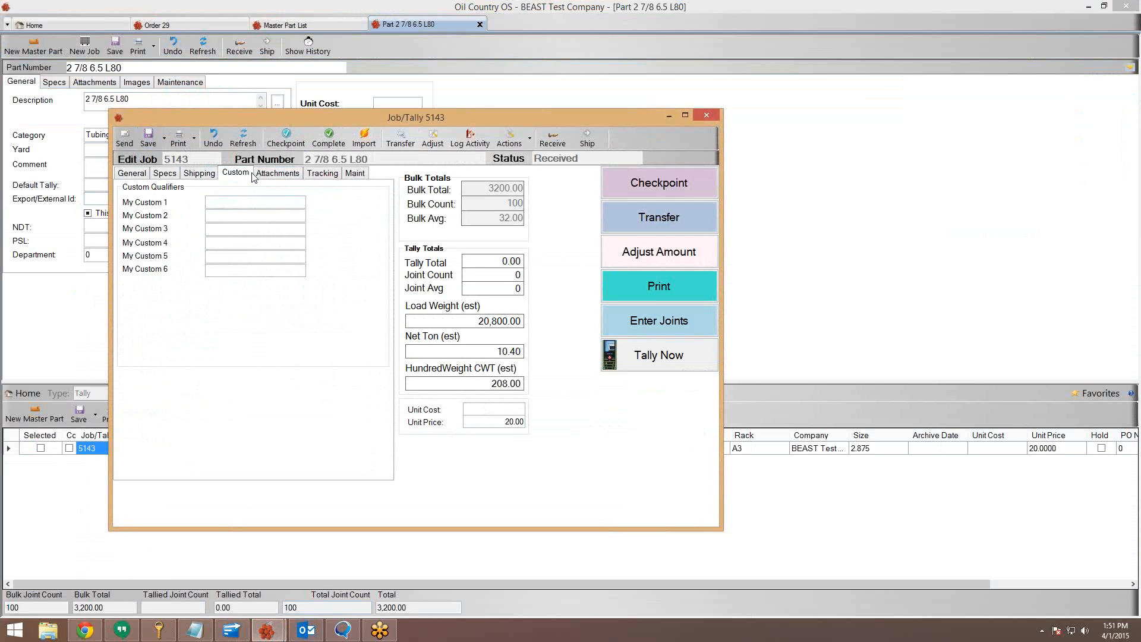
{"action": "left_click", "coordinate": [291, 179]}
{"action": "left_click", "coordinate": [315, 176]}
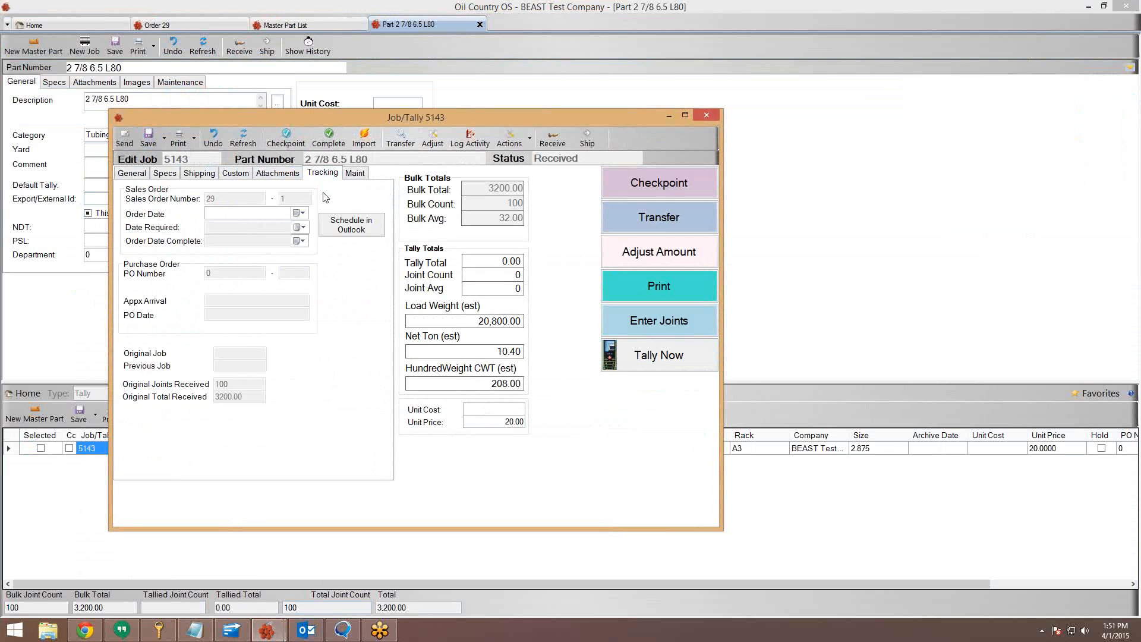
{"action": "left_click", "coordinate": [347, 177]}
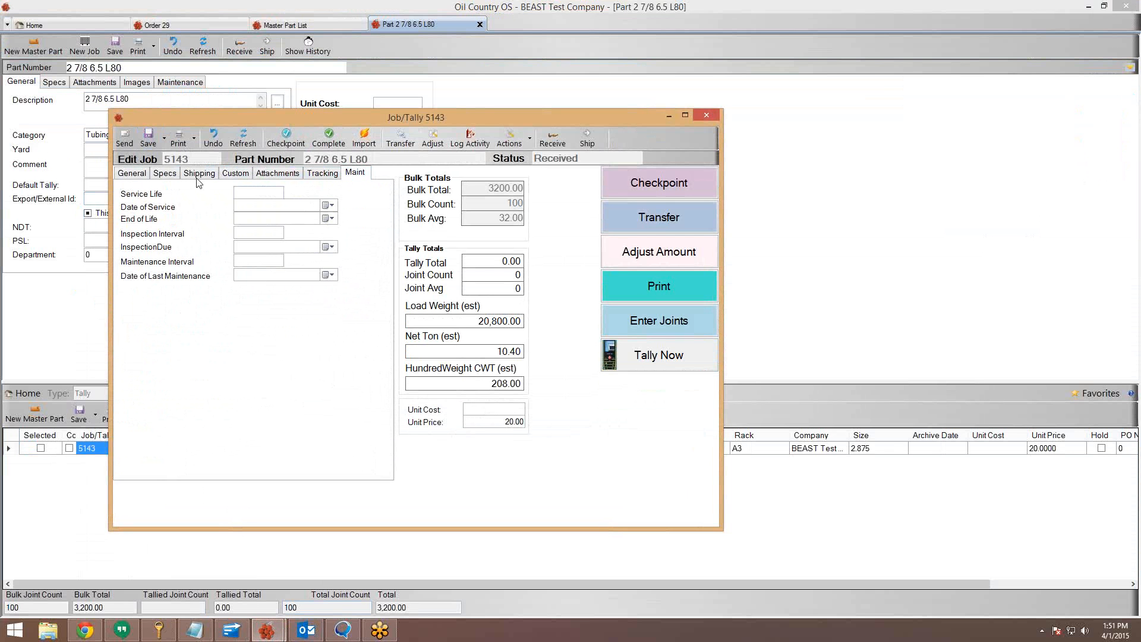
{"action": "left_click", "coordinate": [122, 173]}
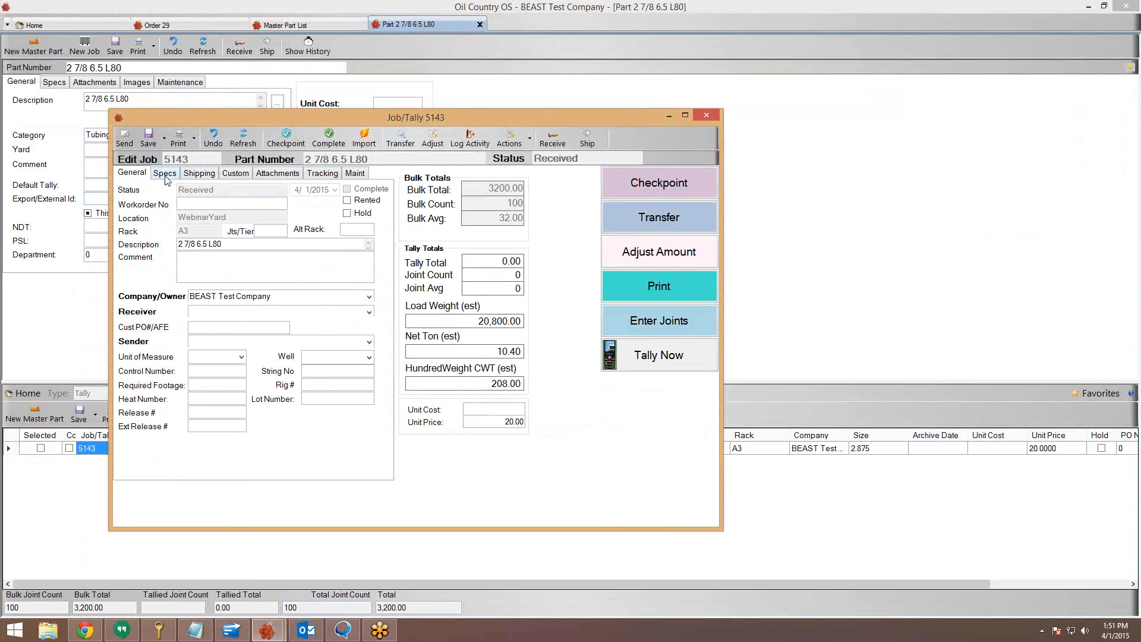
Close job 5143, the 2 7/8 6.5 L80 part and the Master Part List
{"action": "left_click", "coordinate": [704, 114]}
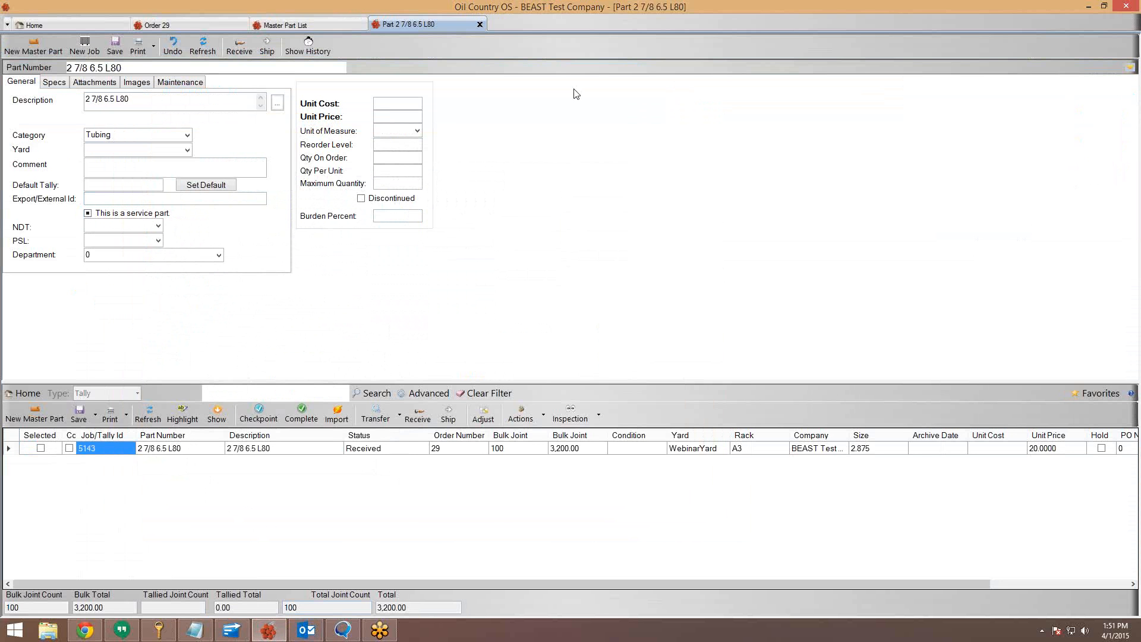
{"action": "left_click", "coordinate": [480, 25]}
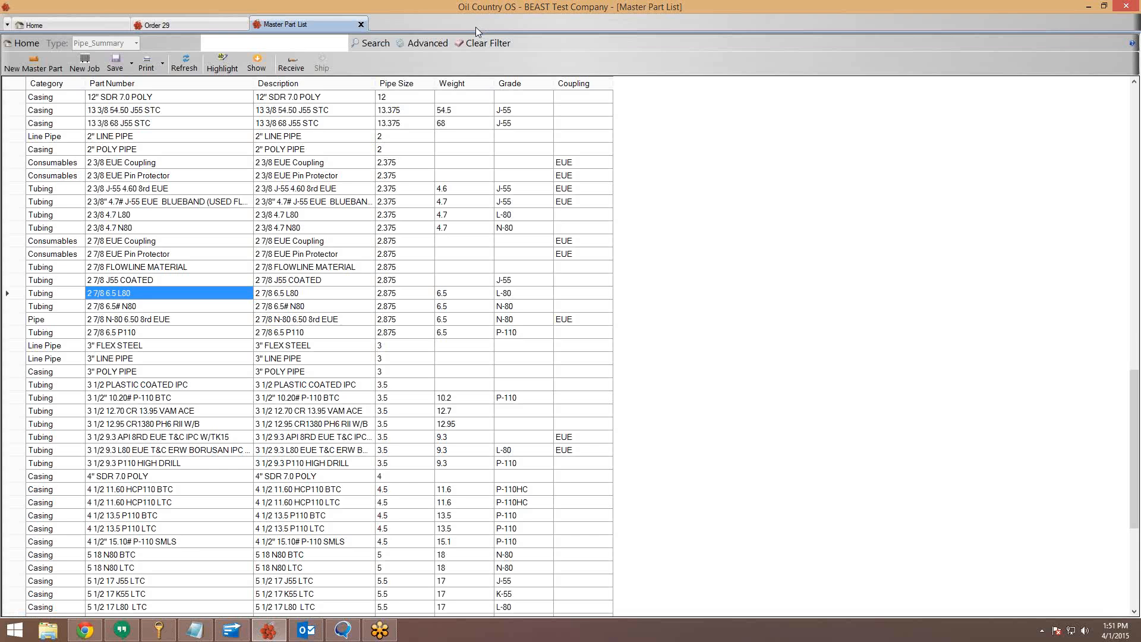
{"action": "left_click", "coordinate": [361, 25]}
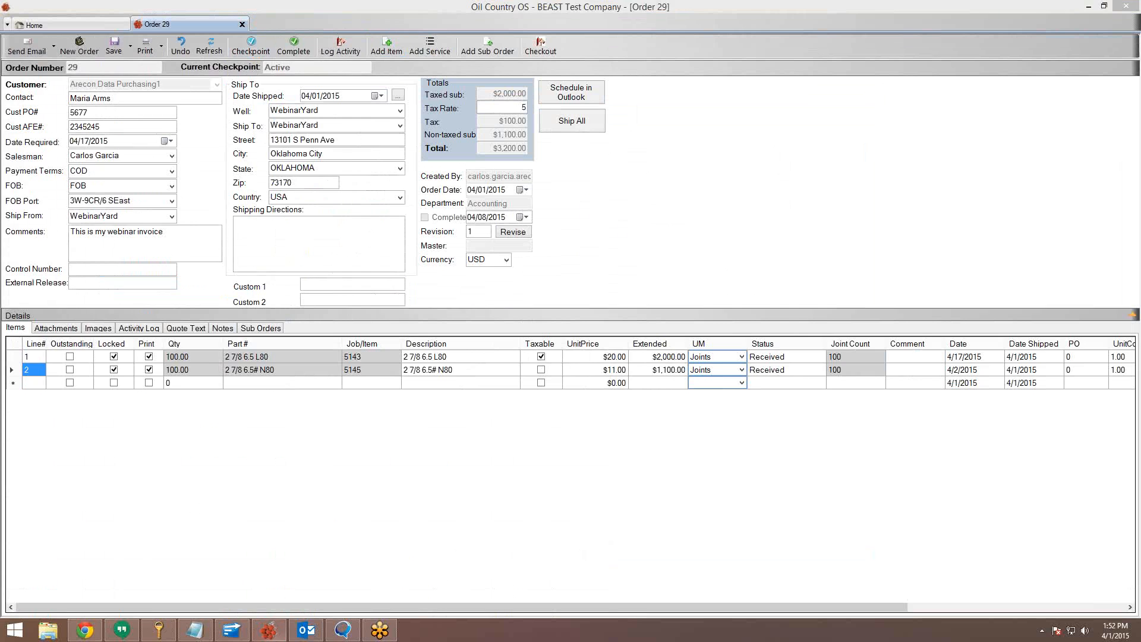
Switch to QuickBooks, reopen the 2,100.00 invoice and examine the OCOS order reference in its memo and the invoice number field
{"action": "left_click", "coordinate": [232, 630]}
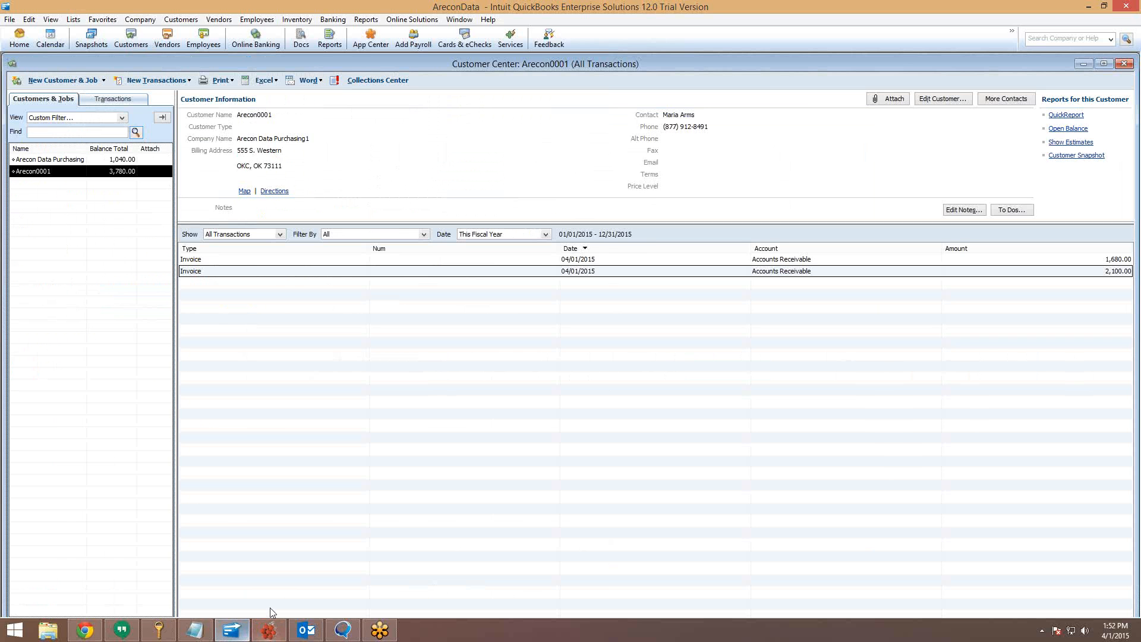
{"action": "double_click", "coordinate": [187, 273]}
{"action": "left_click_drag", "start_coordinate": [635, 550], "coordinate": [604, 550]}
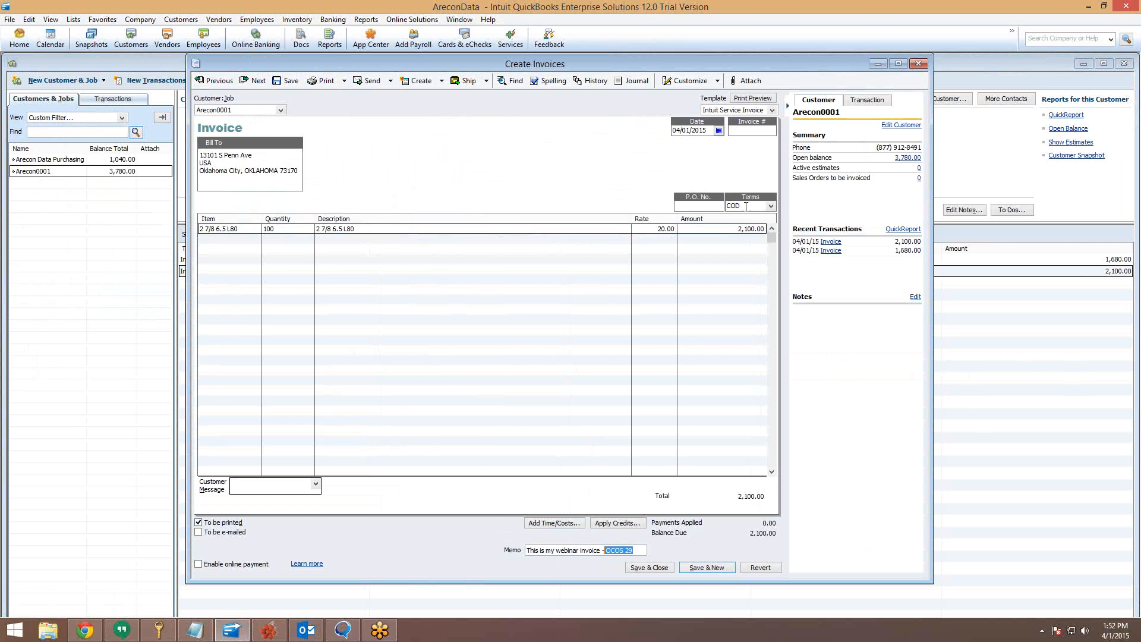
{"action": "left_click", "coordinate": [756, 130]}
{"action": "left_click_drag", "start_coordinate": [635, 551], "coordinate": [621, 551]}
{"action": "left_click", "coordinate": [628, 559]}
Switch to Outlook to check the April 2015 calendar, and return to order 29 in Oil Country OS
{"action": "left_click", "coordinate": [277, 631]}
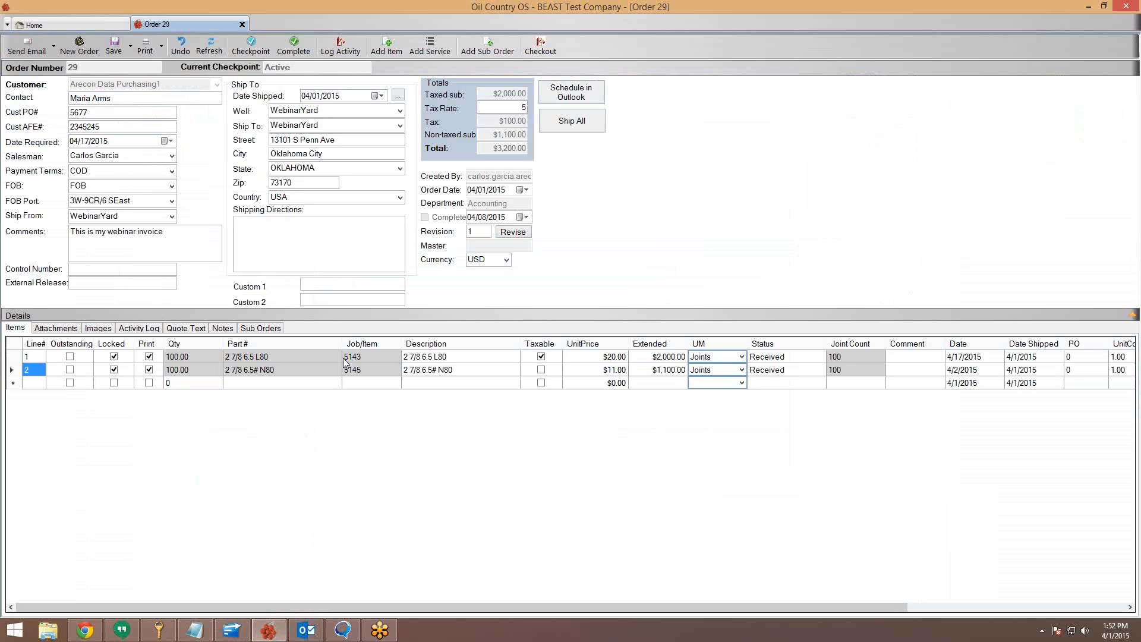
{"action": "mouse_move", "coordinate": [318, 628]}
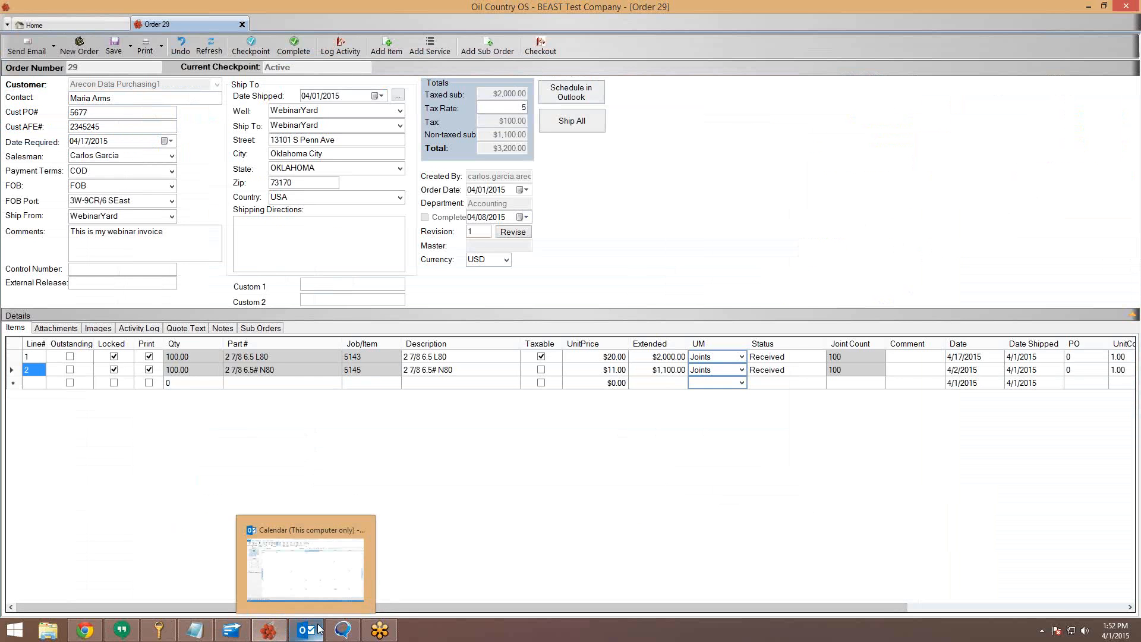
{"action": "left_click", "coordinate": [318, 629]}
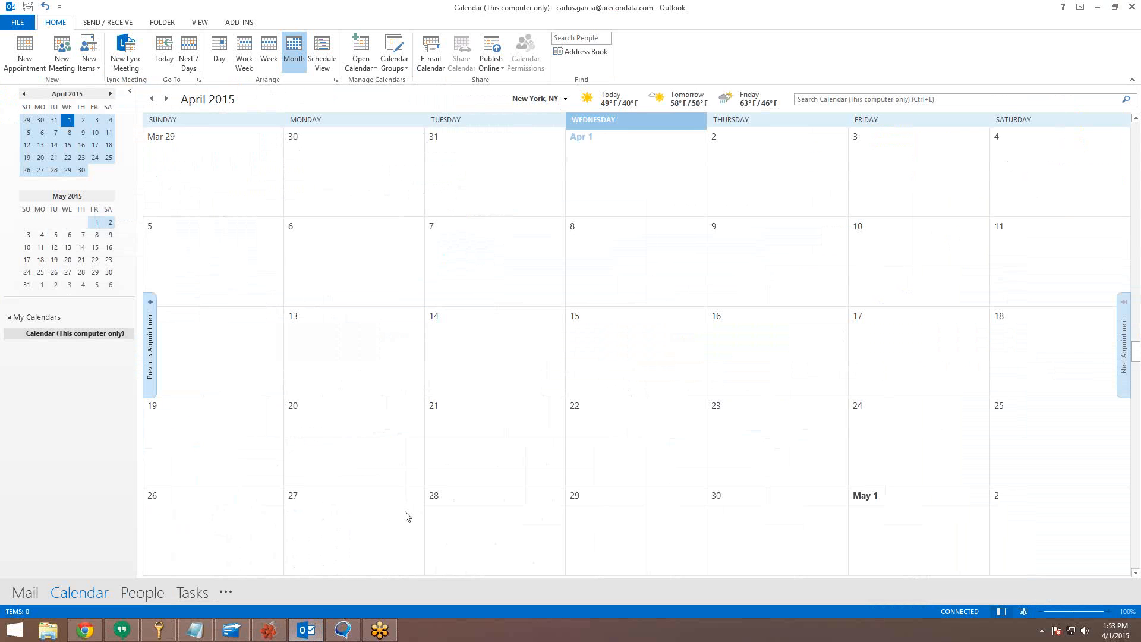
{"action": "left_click", "coordinate": [275, 631]}
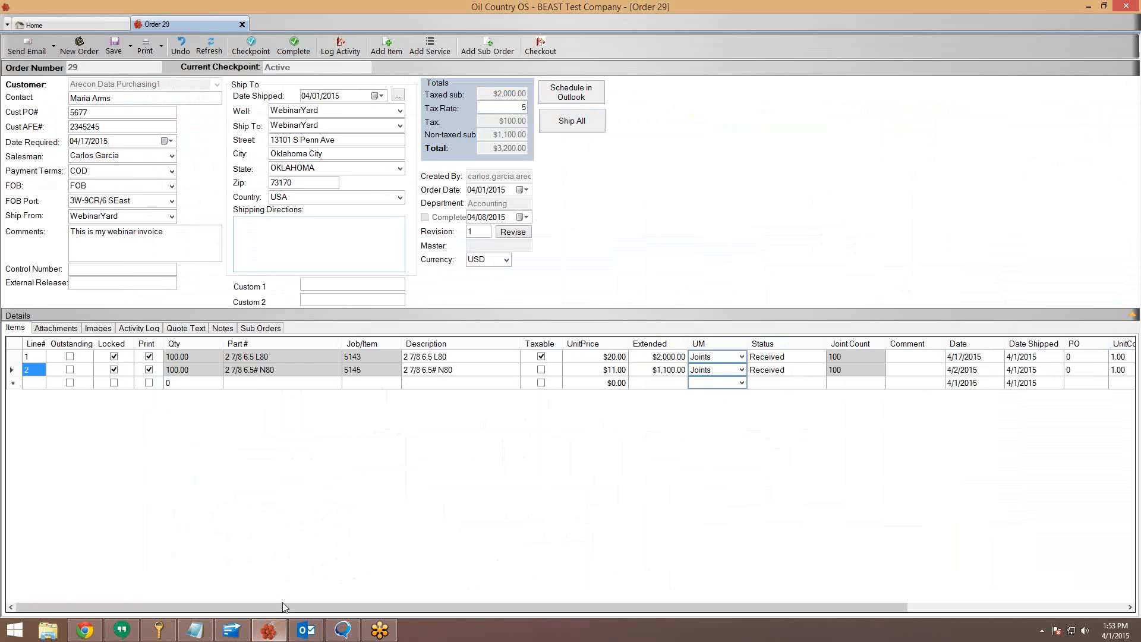
Close order 29 and examine the Outlook Mail type and email address in the email preferences, closing the preferences without changes
{"action": "left_click", "coordinate": [242, 25]}
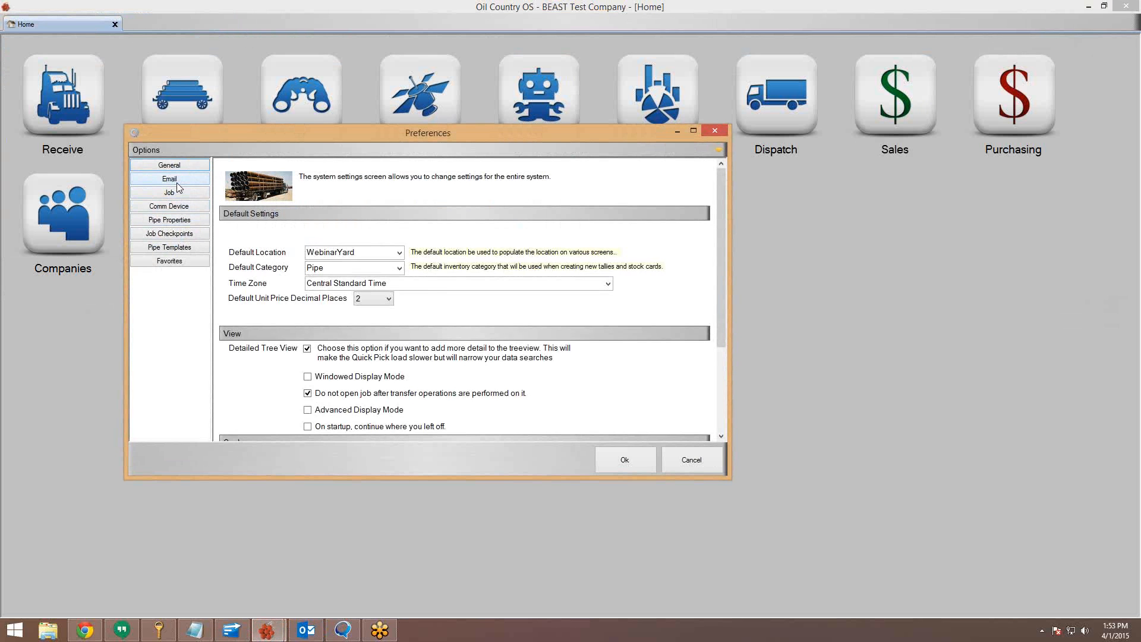
{"action": "left_click", "coordinate": [178, 184]}
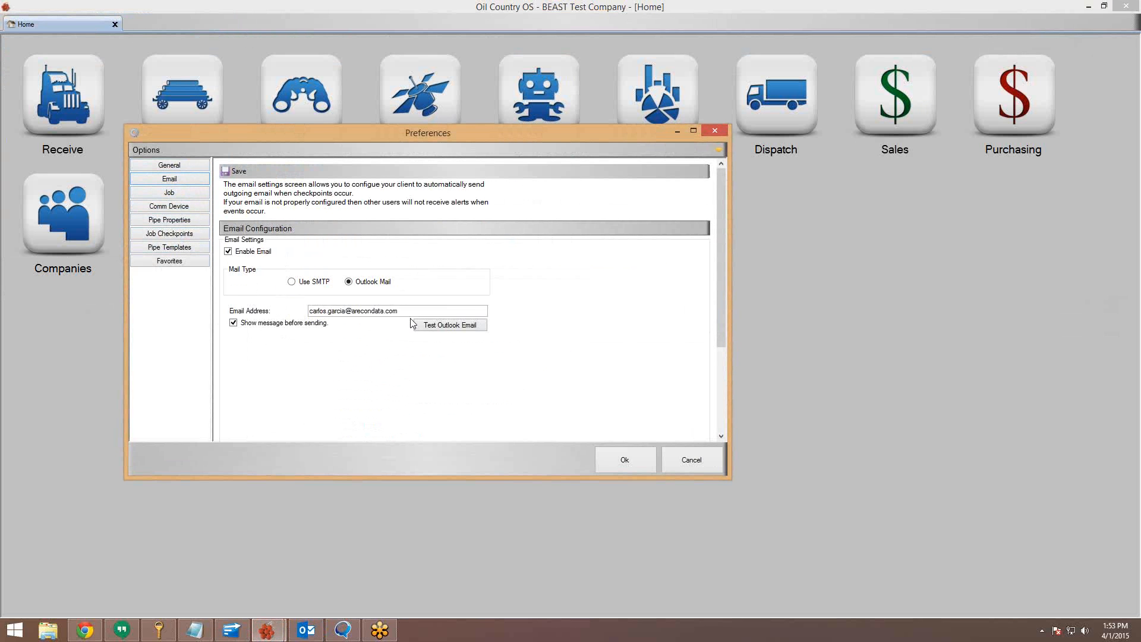
{"action": "left_click_drag", "start_coordinate": [401, 311], "coordinate": [308, 311]}
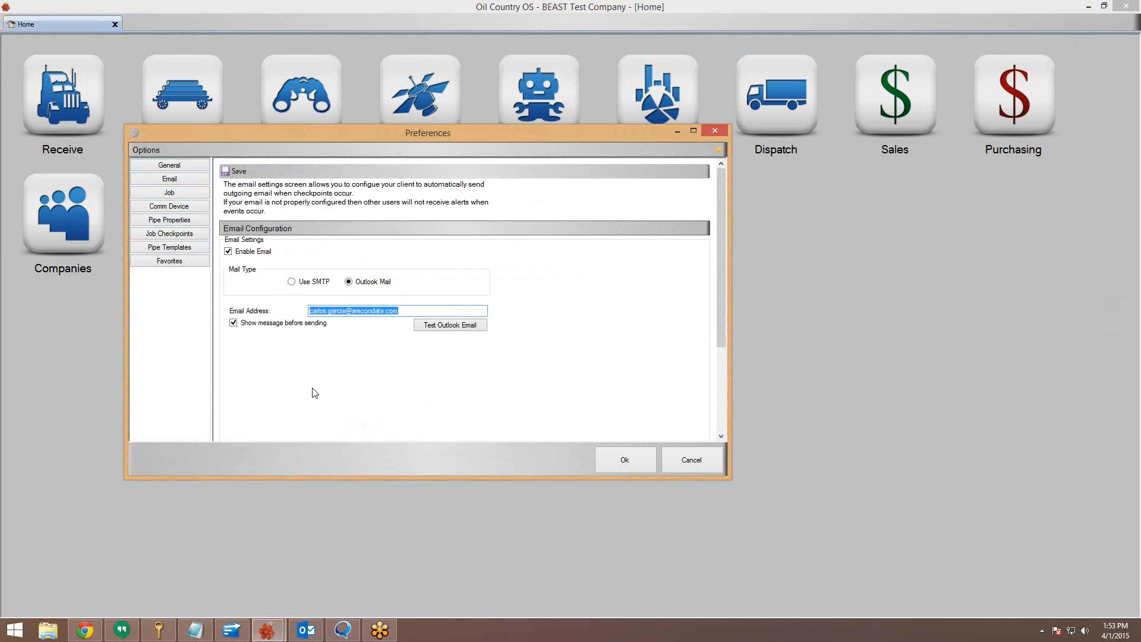
{"action": "left_click", "coordinate": [719, 134]}
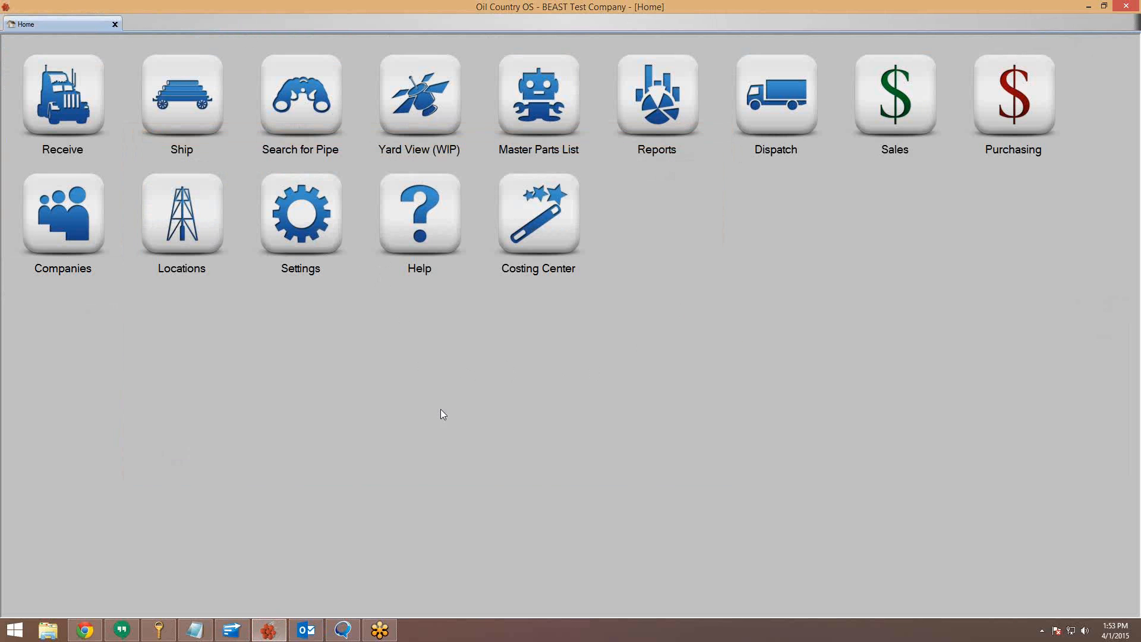
Open the Order Explorer for sales orders and search without any filter
{"action": "left_click", "coordinate": [892, 113]}
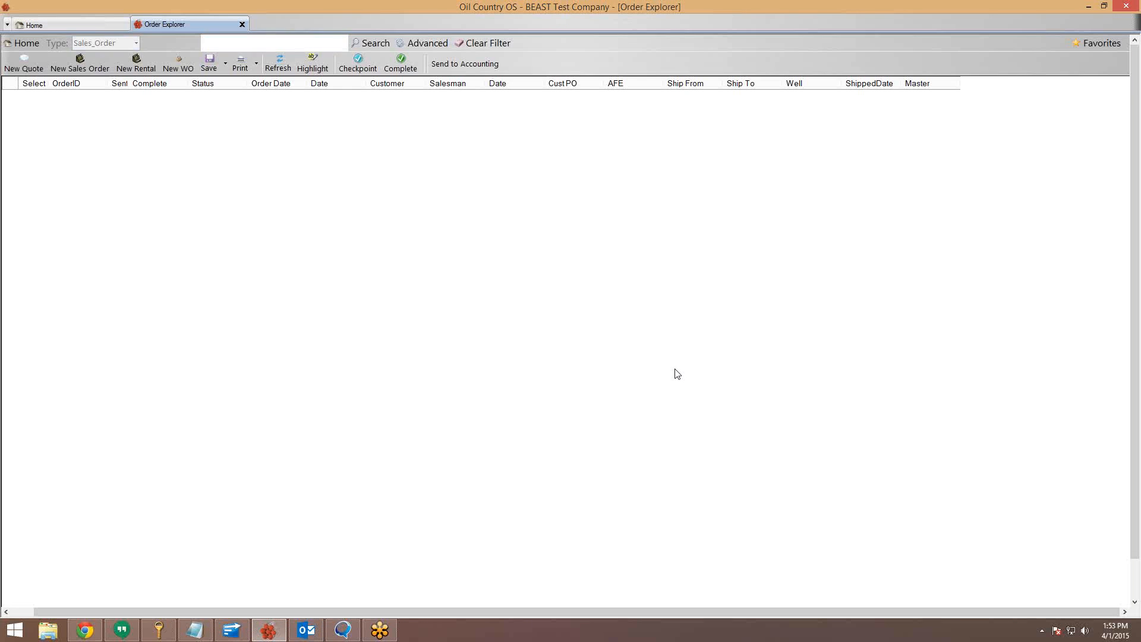
{"action": "left_click", "coordinate": [355, 42]}
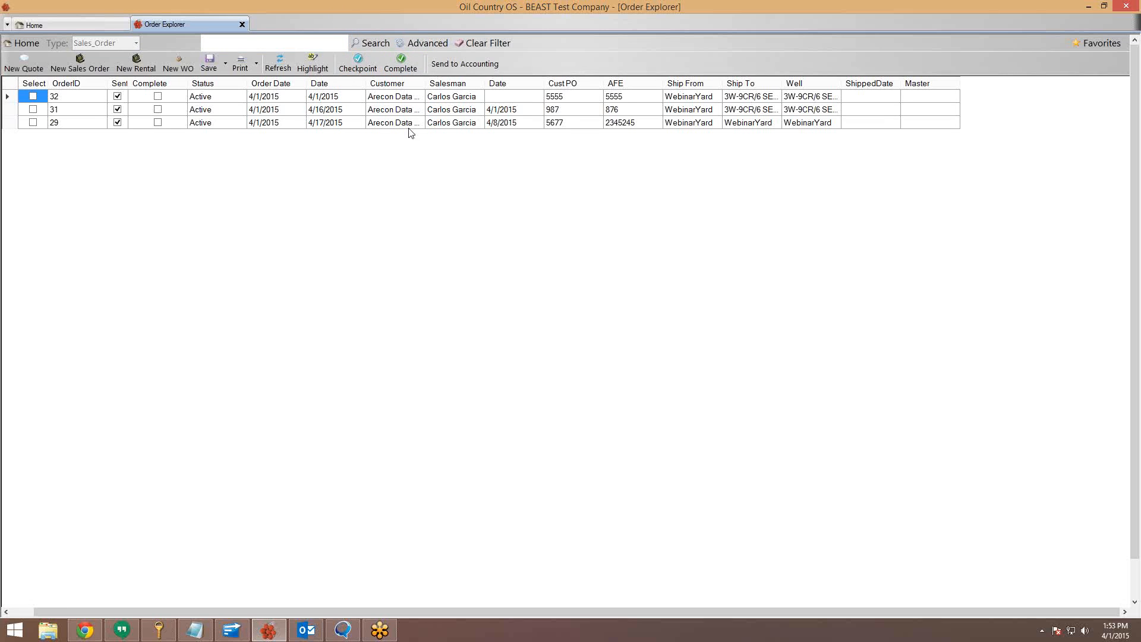
Expand the advanced search criteria in the Order Explorer, then open order 31 and schedule it in Outlook
{"action": "left_click", "coordinate": [420, 43]}
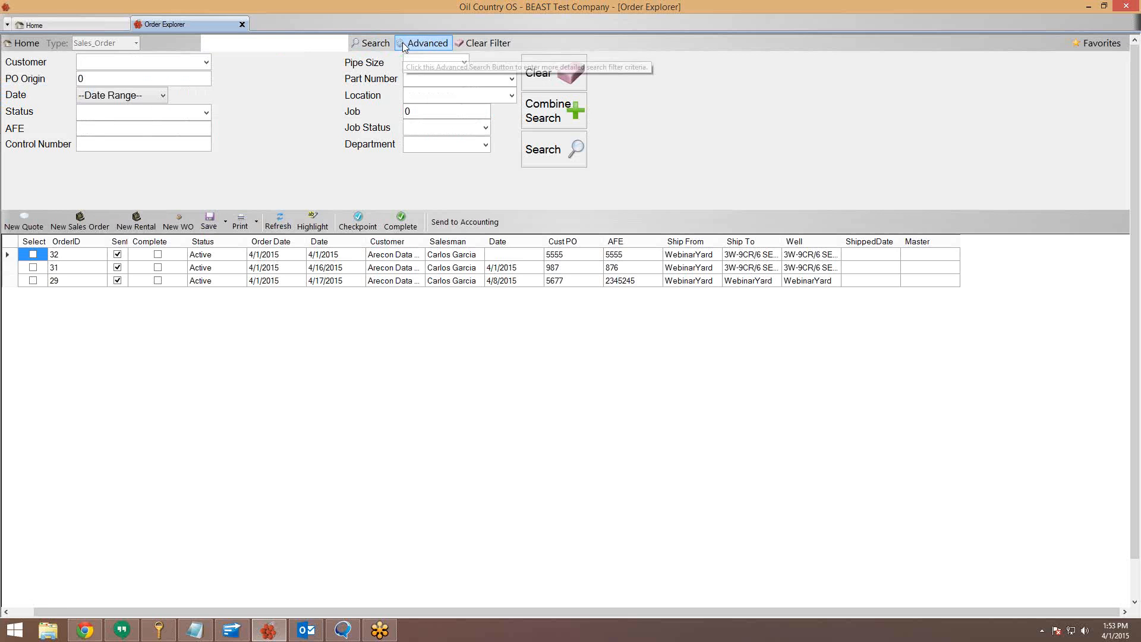
{"action": "left_click", "coordinate": [83, 271]}
{"action": "double_click", "coordinate": [83, 273]}
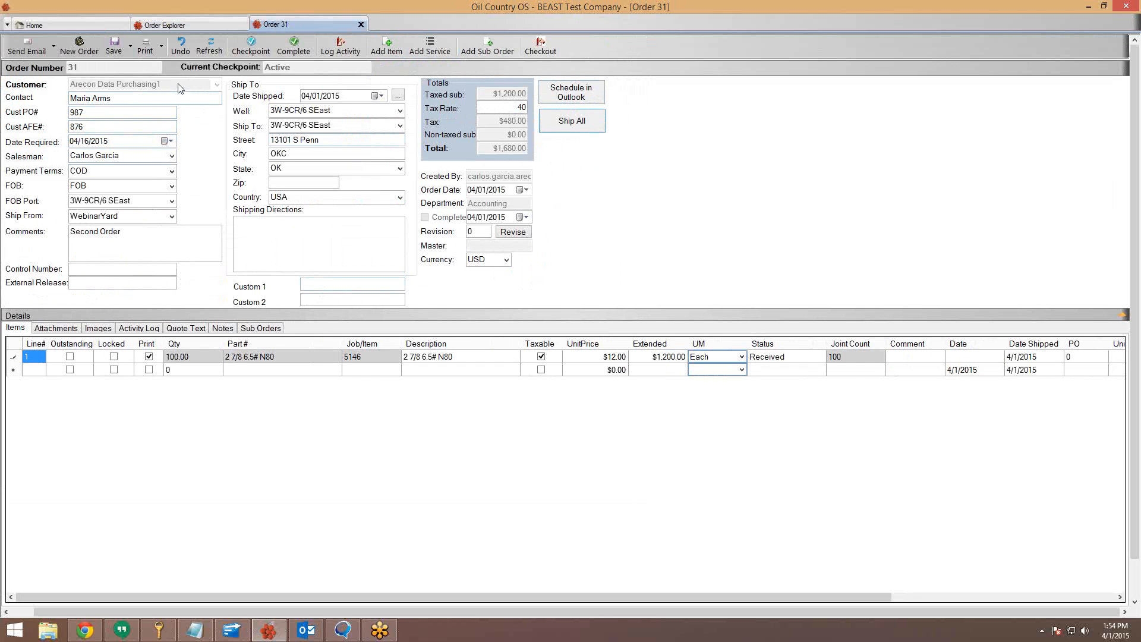
{"action": "left_click", "coordinate": [564, 103]}
Switch to Outlook and examine the Order 31 appointment on April 16, including its start, end, location and reminder
{"action": "left_click", "coordinate": [311, 636]}
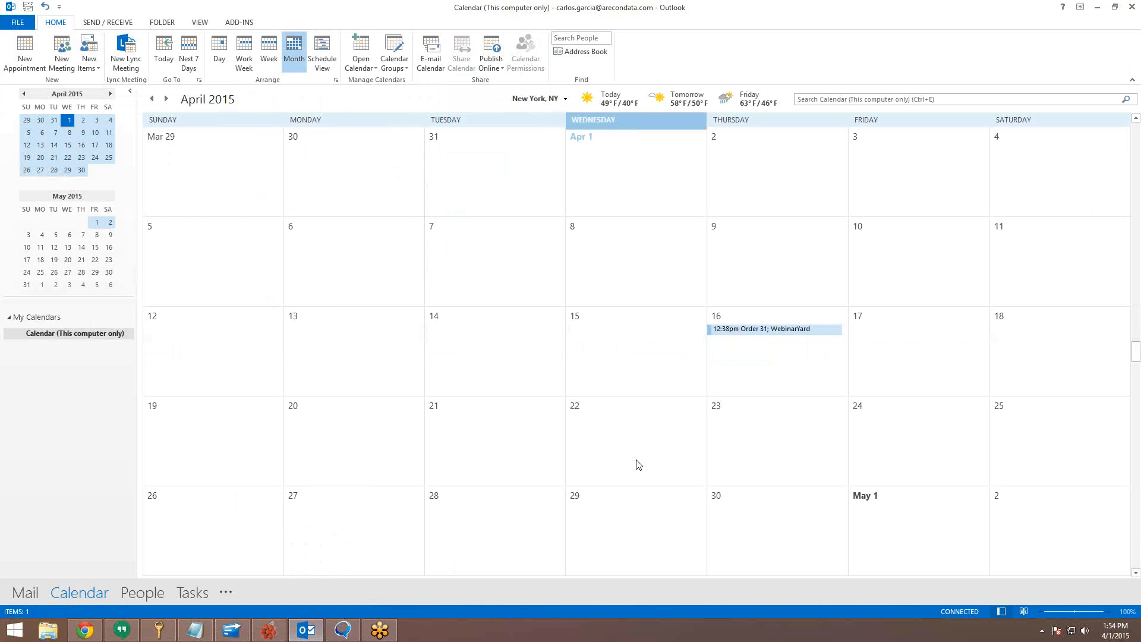
{"action": "left_click", "coordinate": [723, 332]}
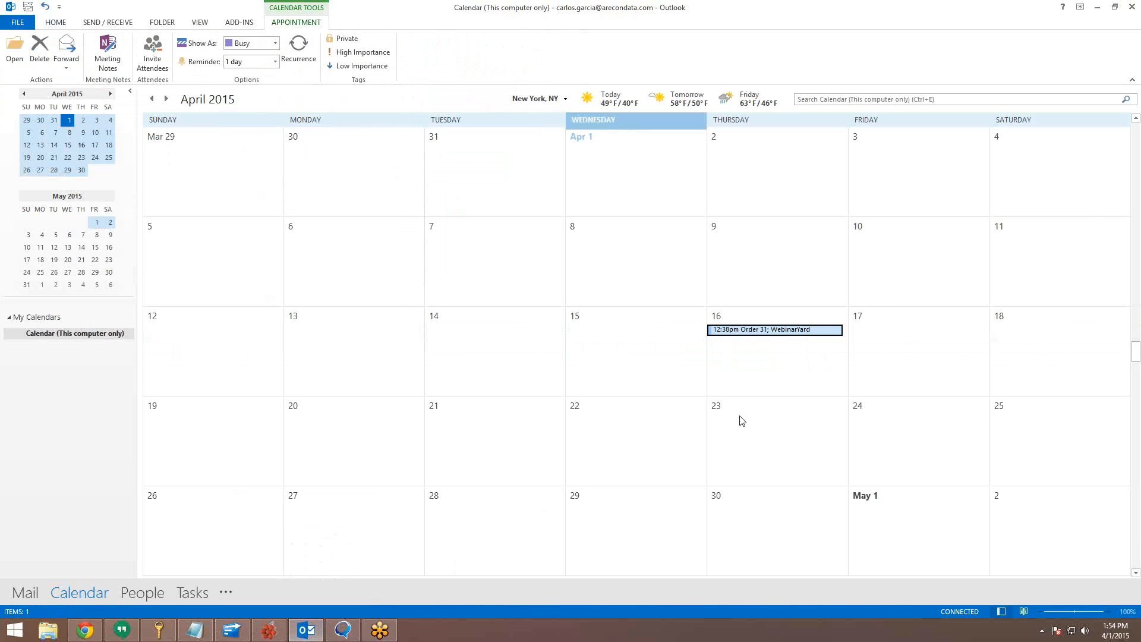
{"action": "left_click", "coordinate": [778, 330]}
{"action": "left_click", "coordinate": [890, 375]}
{"action": "left_click", "coordinate": [735, 370]}
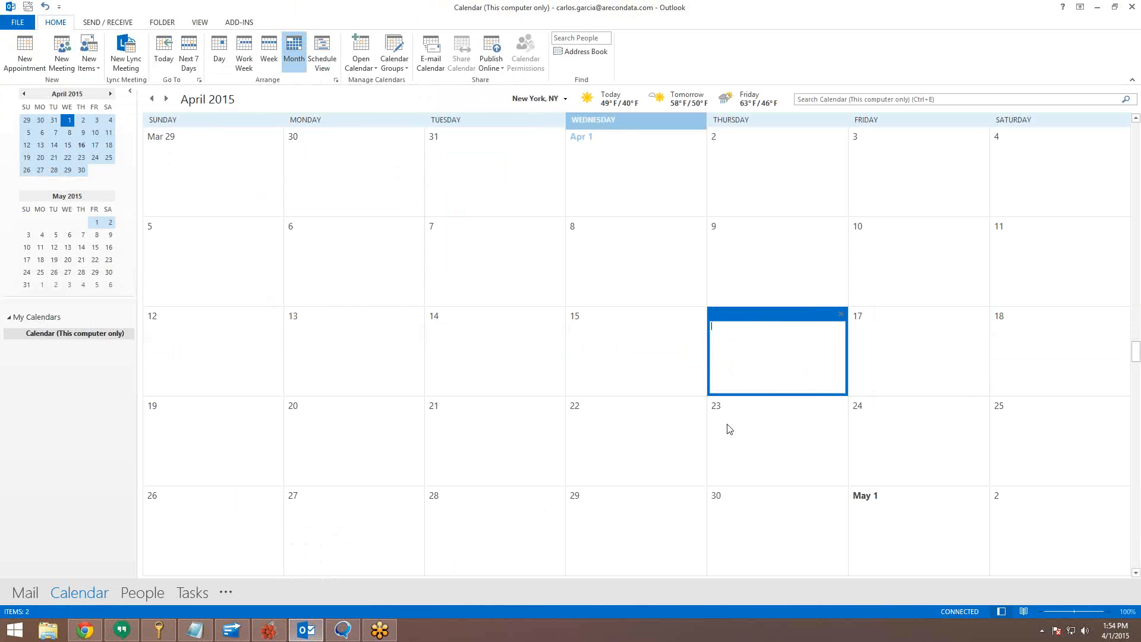
{"action": "left_click", "coordinate": [726, 398]}
{"action": "left_click", "coordinate": [723, 366]}
{"action": "left_click", "coordinate": [723, 381]}
{"action": "left_click", "coordinate": [749, 287]}
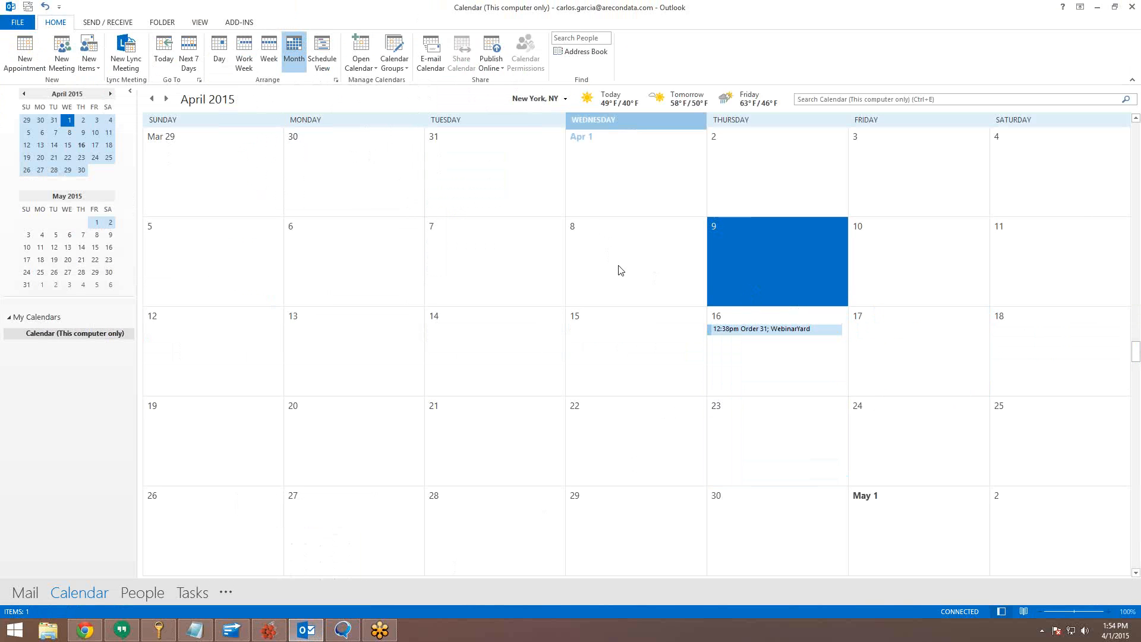
{"action": "left_click", "coordinate": [713, 330]}
{"action": "mouse_move", "coordinate": [713, 333]}
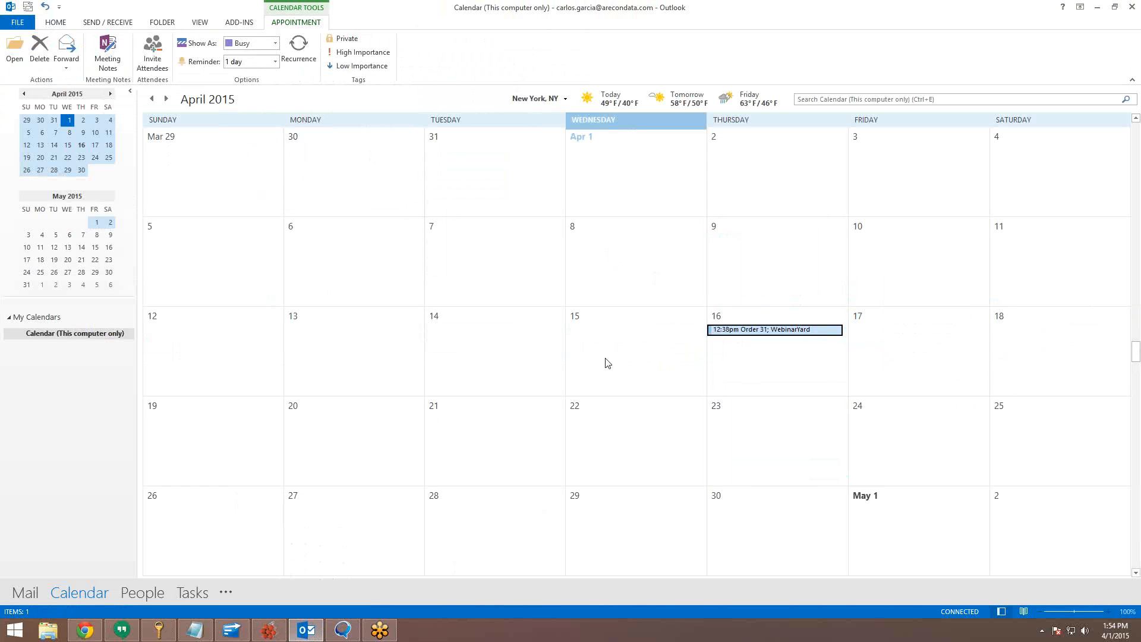
{"action": "mouse_move", "coordinate": [772, 337]}
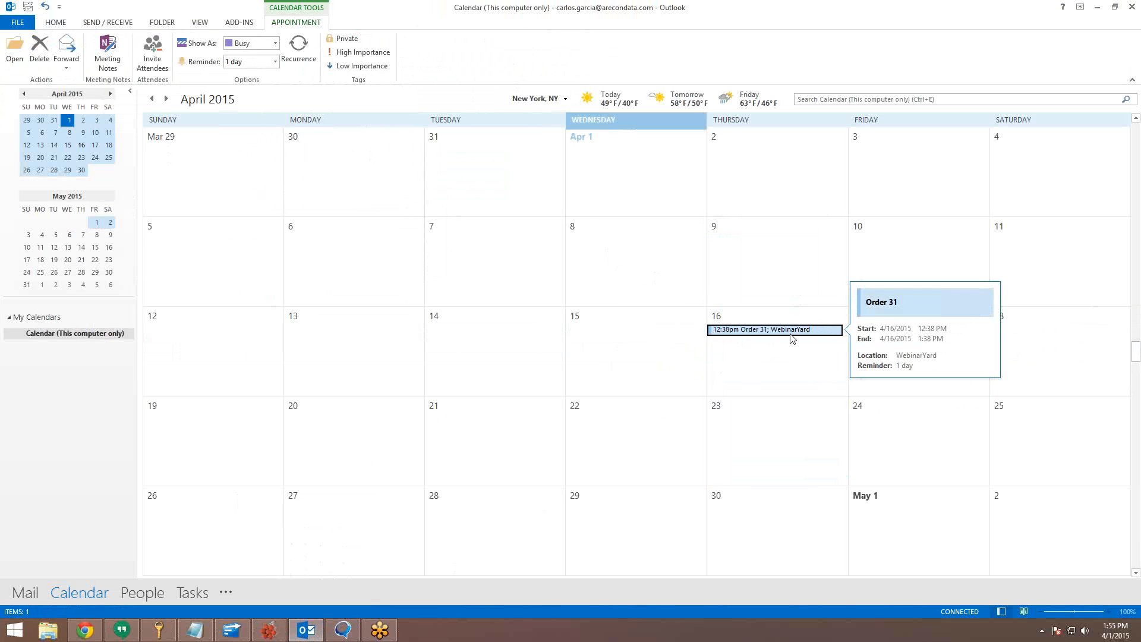
Return to order 31 in Oil Country OS and schedule its 2 7/8 6.5# N80 line item in Outlook
{"action": "left_click", "coordinate": [268, 630]}
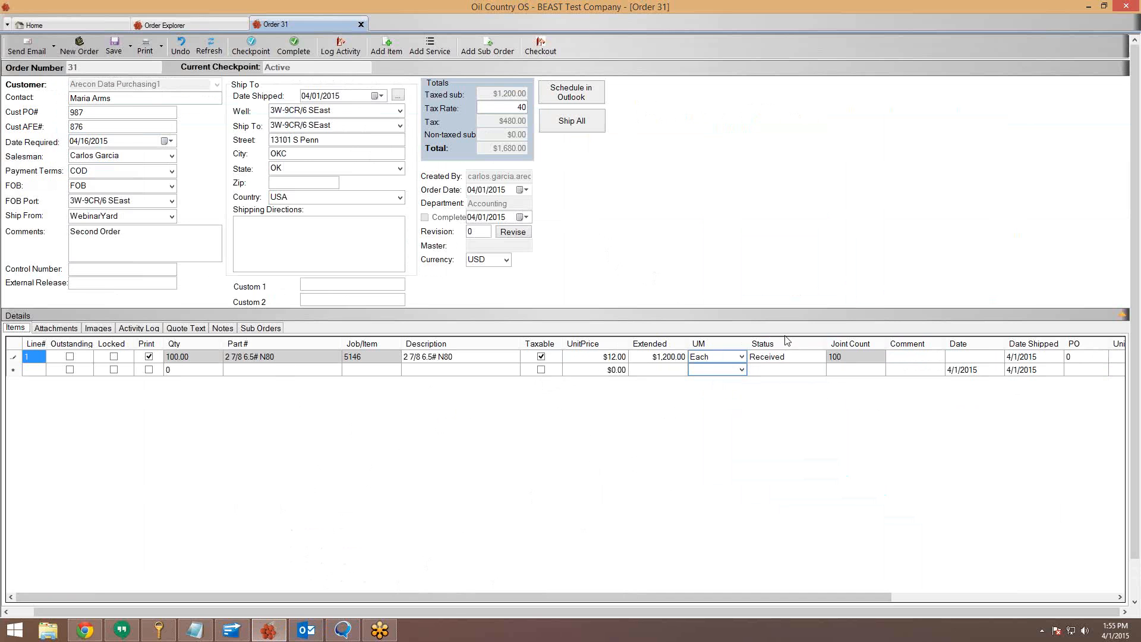
{"action": "right_click", "coordinate": [854, 357]}
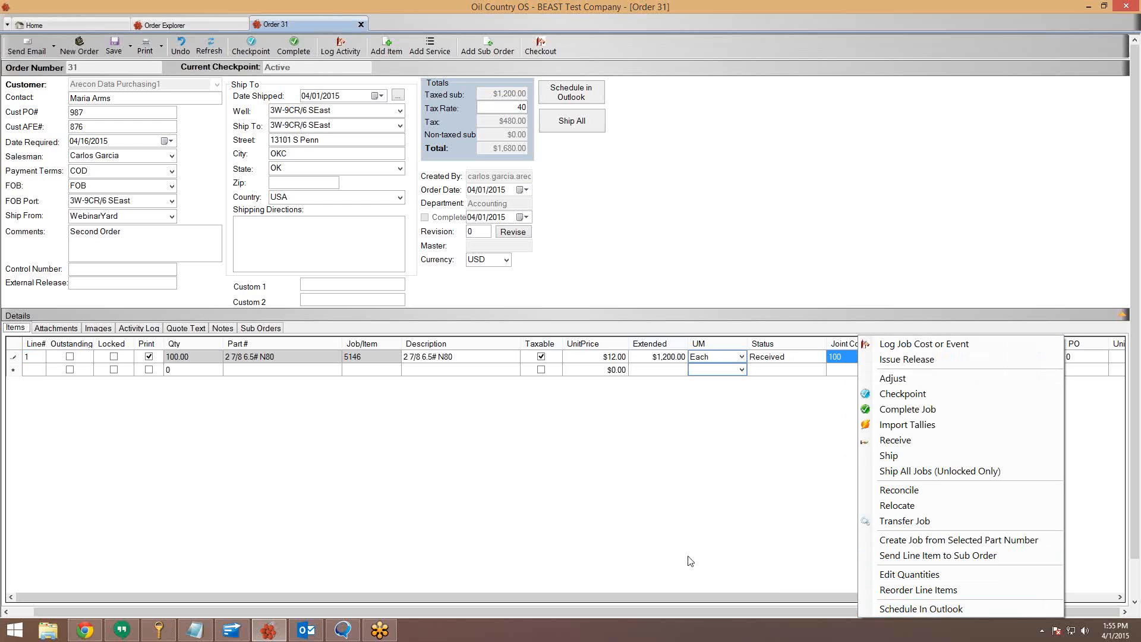
{"action": "left_click", "coordinate": [898, 609]}
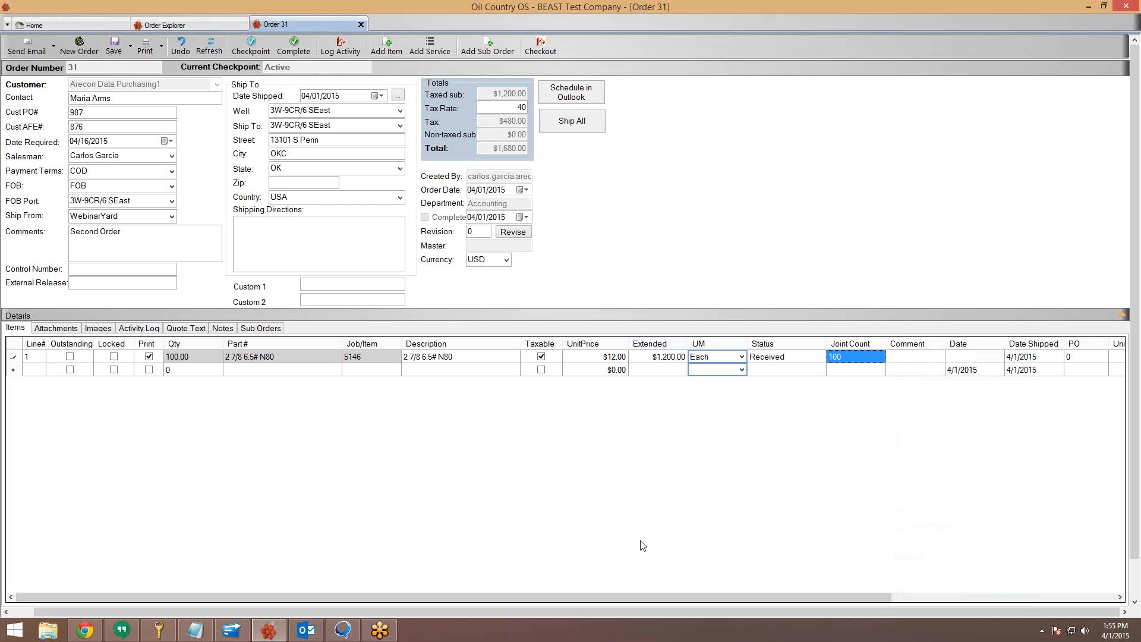
{"action": "right_click", "coordinate": [863, 358]}
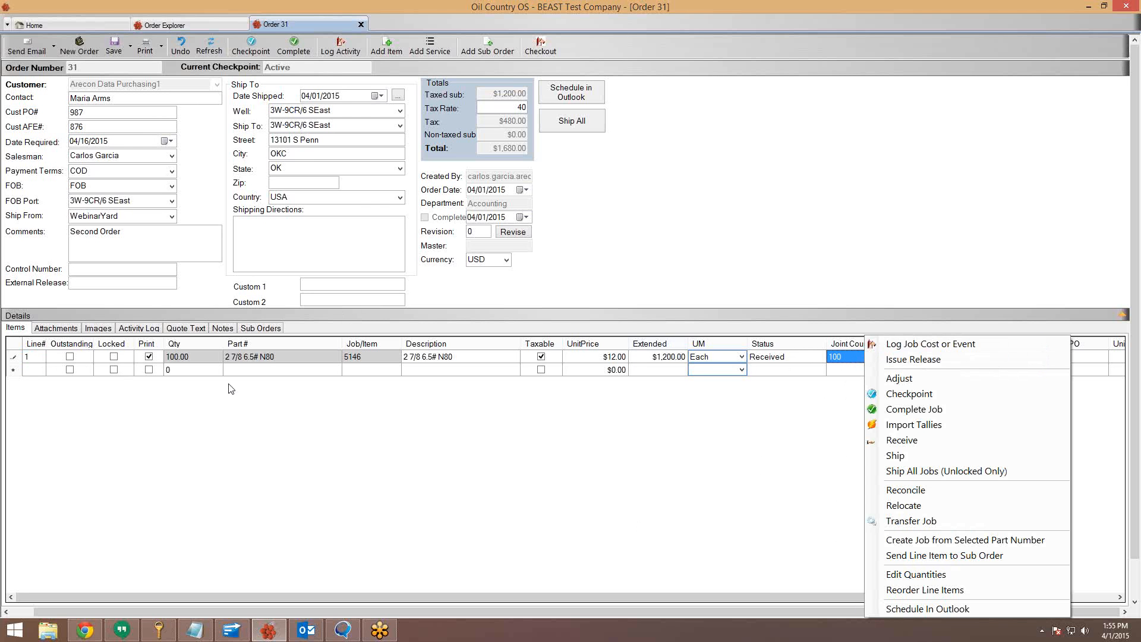
{"action": "left_click", "coordinate": [532, 466]}
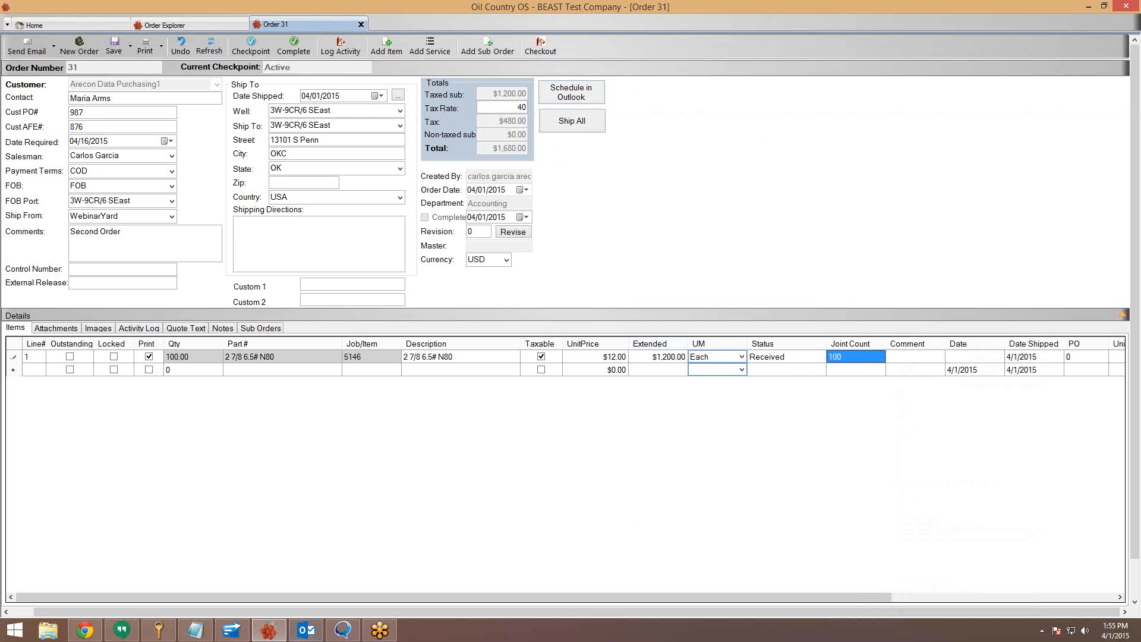
Switch to Outlook and check the April 16 calendar entry for order 31 without changing it
{"action": "mouse_move", "coordinate": [309, 637]}
{"action": "left_click", "coordinate": [319, 598]}
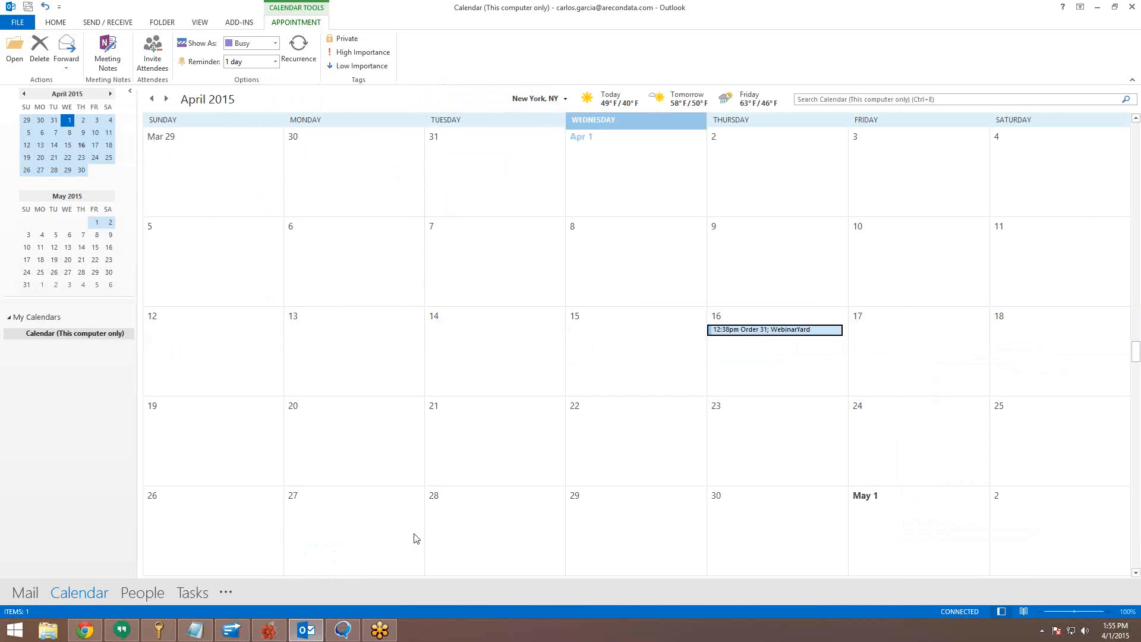
{"action": "left_click", "coordinate": [726, 334]}
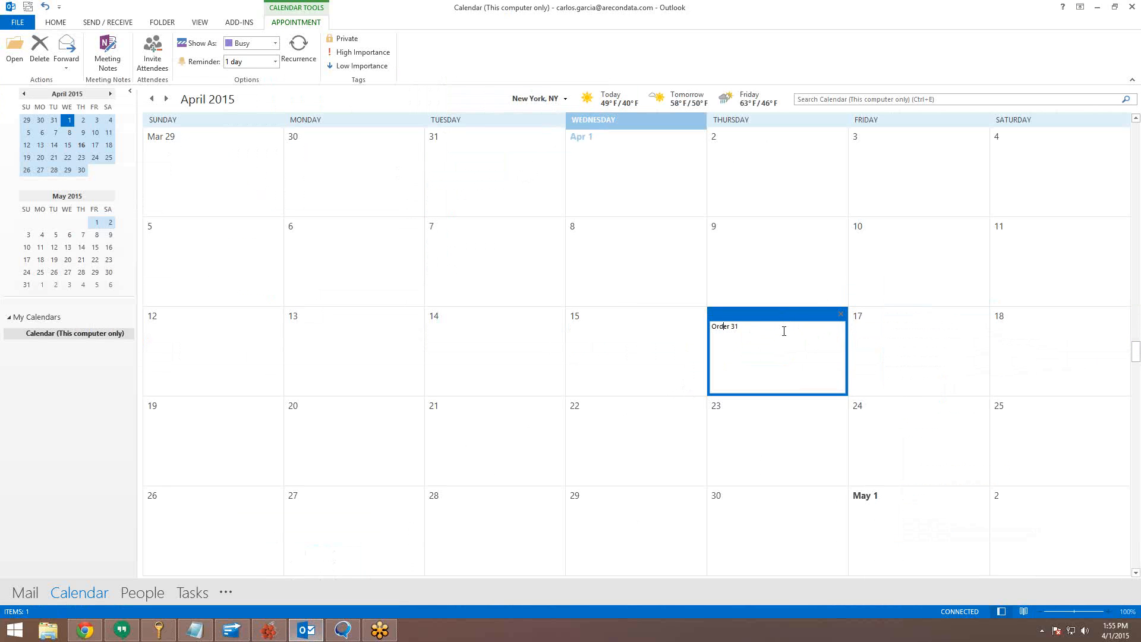
{"action": "left_click", "coordinate": [678, 367]}
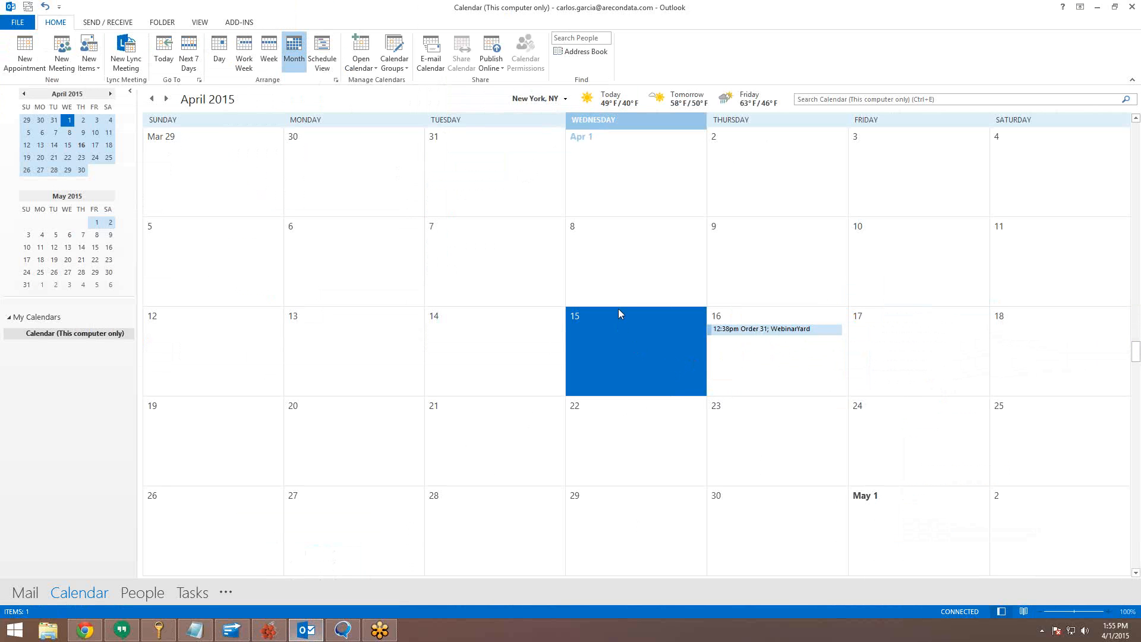
Return to Oil Country OS, examine the required date and ship-from location of order 31, and close the order
{"action": "left_click", "coordinate": [268, 630]}
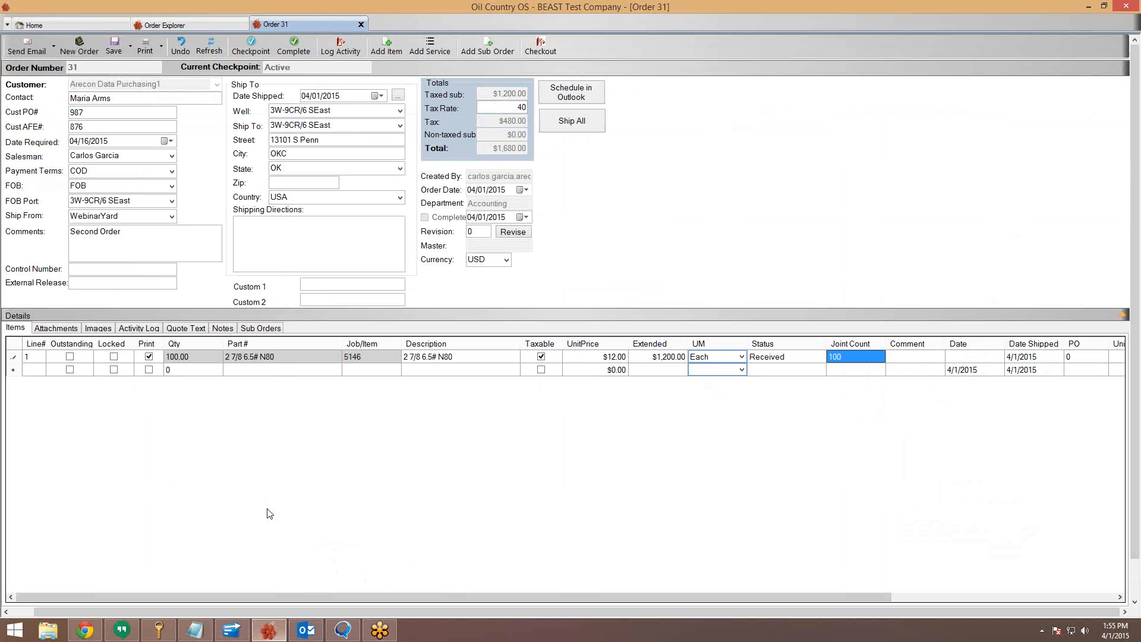
{"action": "left_click", "coordinate": [110, 140]}
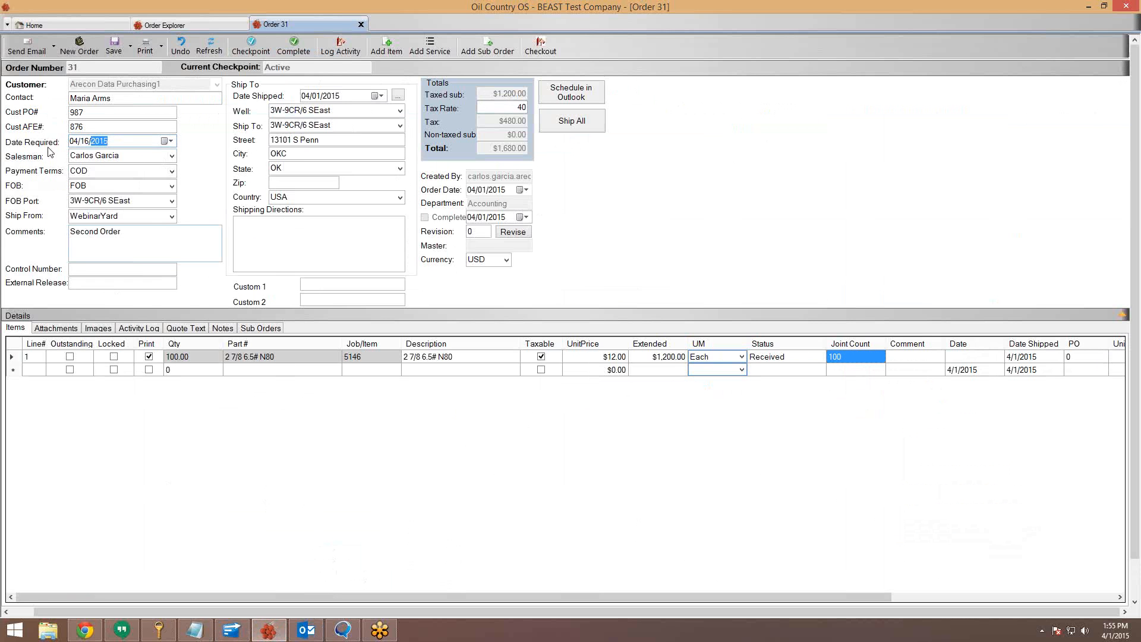
{"action": "left_click", "coordinate": [101, 217]}
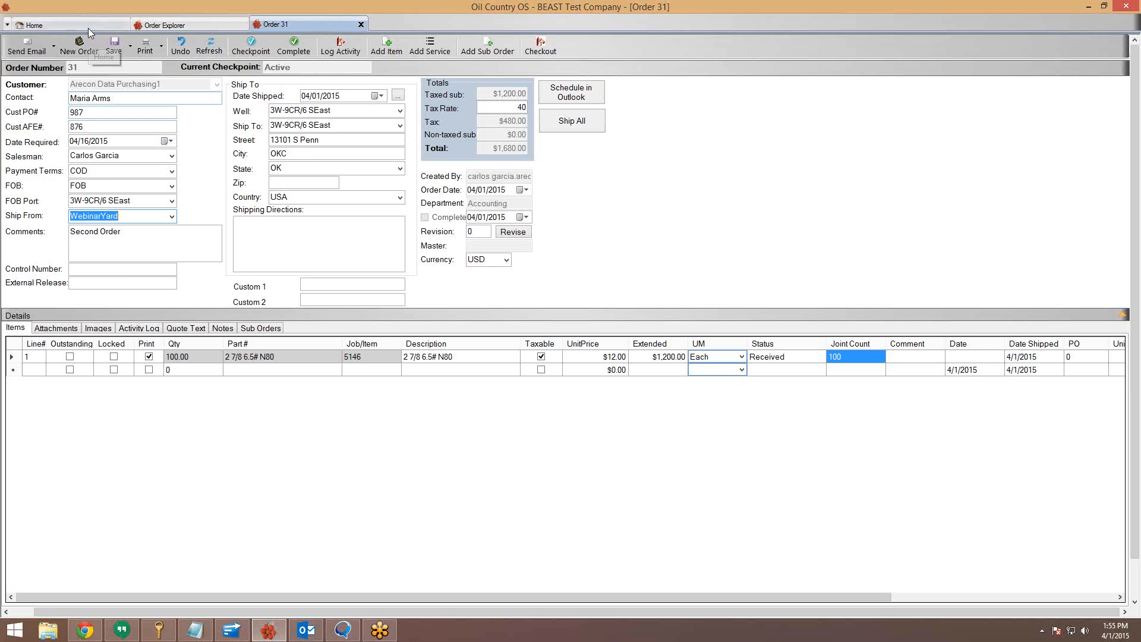
{"action": "left_click", "coordinate": [361, 25]}
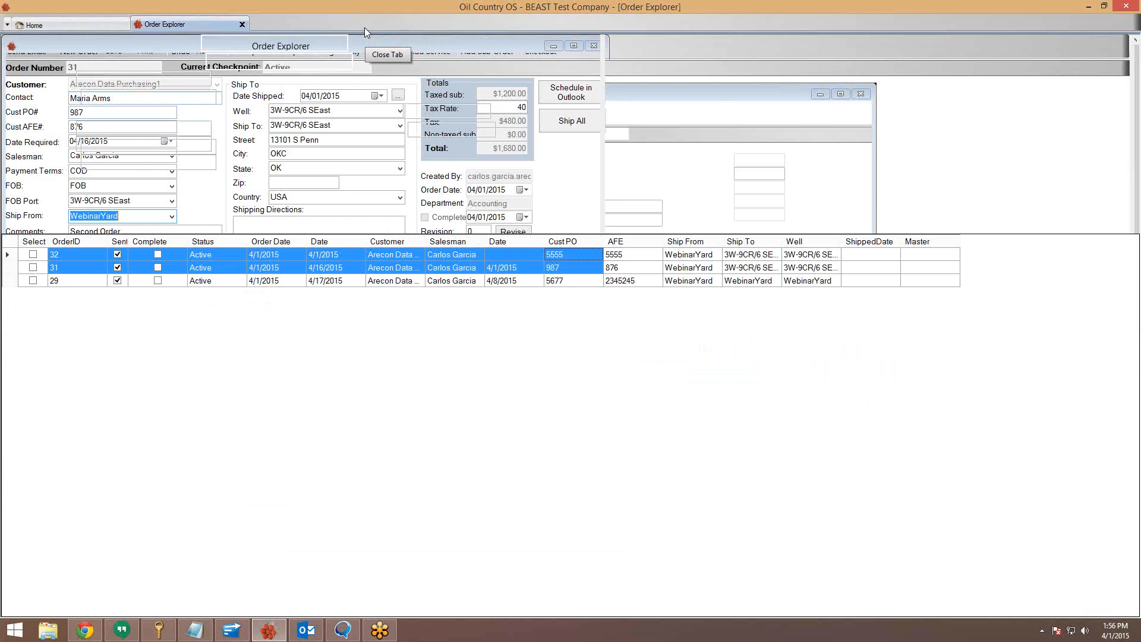
Open order 29 from the Order Explorer results
{"action": "right_click", "coordinate": [510, 272]}
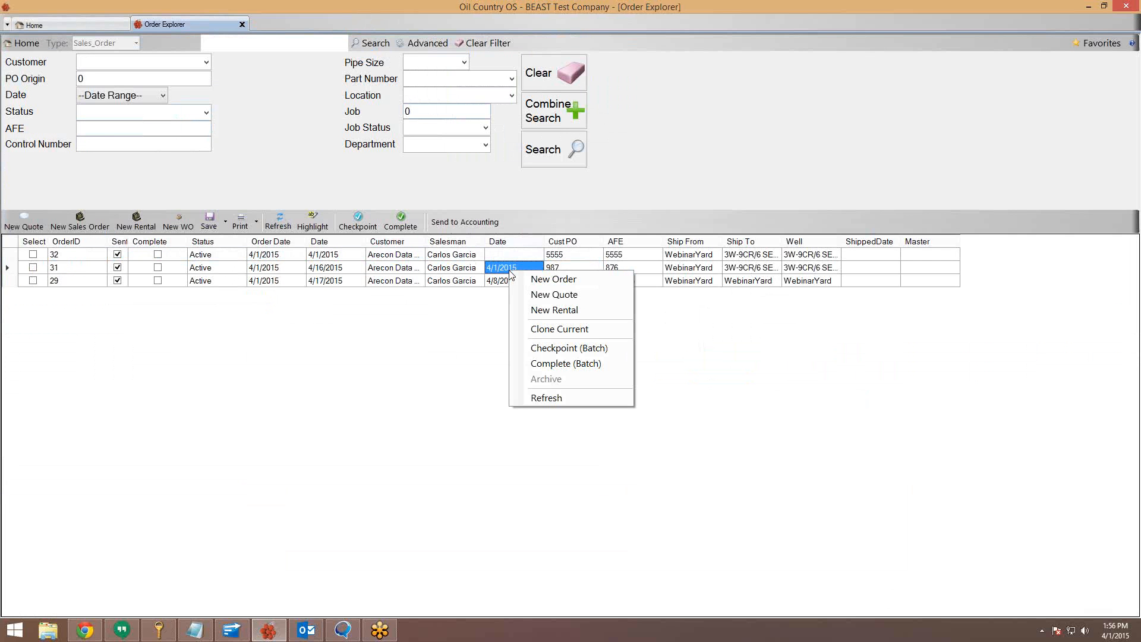
{"action": "right_click", "coordinate": [501, 283]}
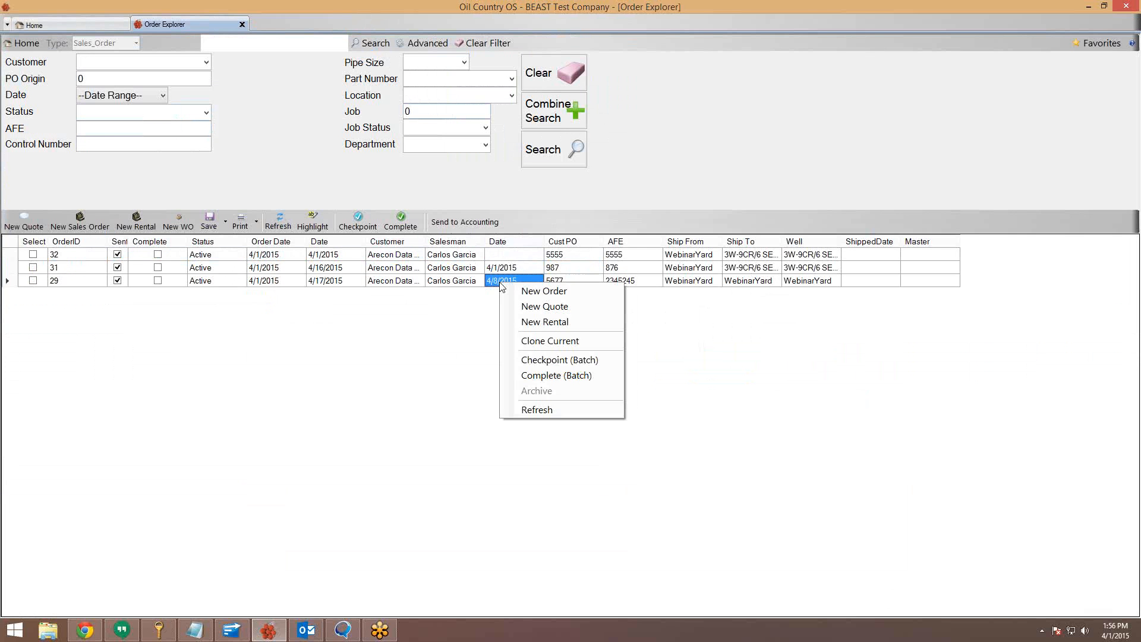
{"action": "right_click", "coordinate": [64, 282]}
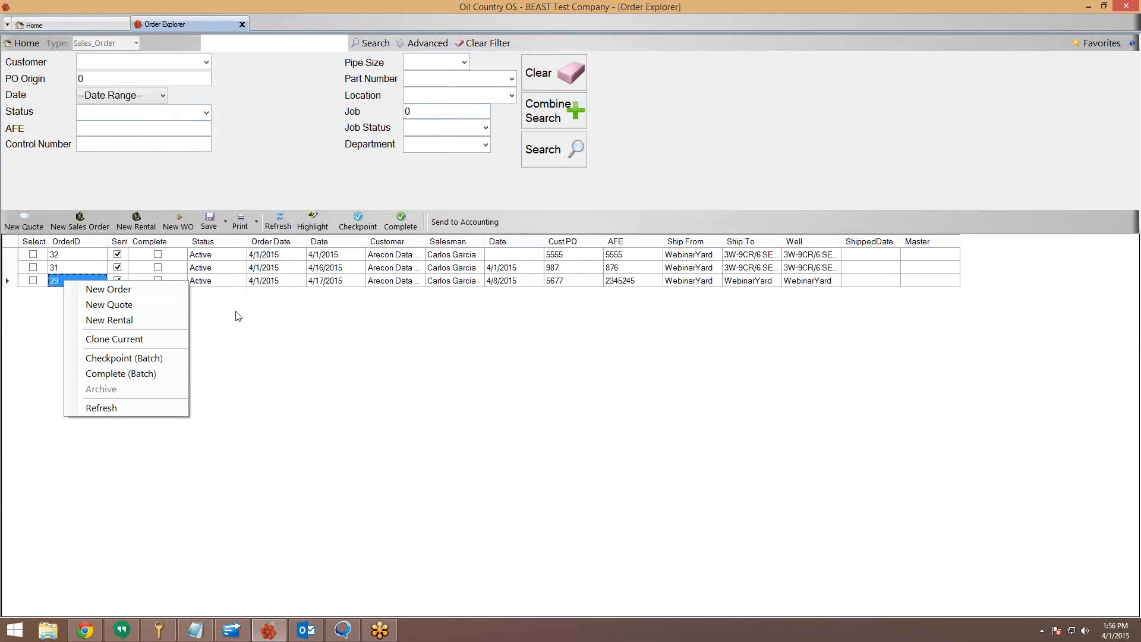
{"action": "left_click", "coordinate": [56, 287]}
{"action": "double_click", "coordinate": [55, 283]}
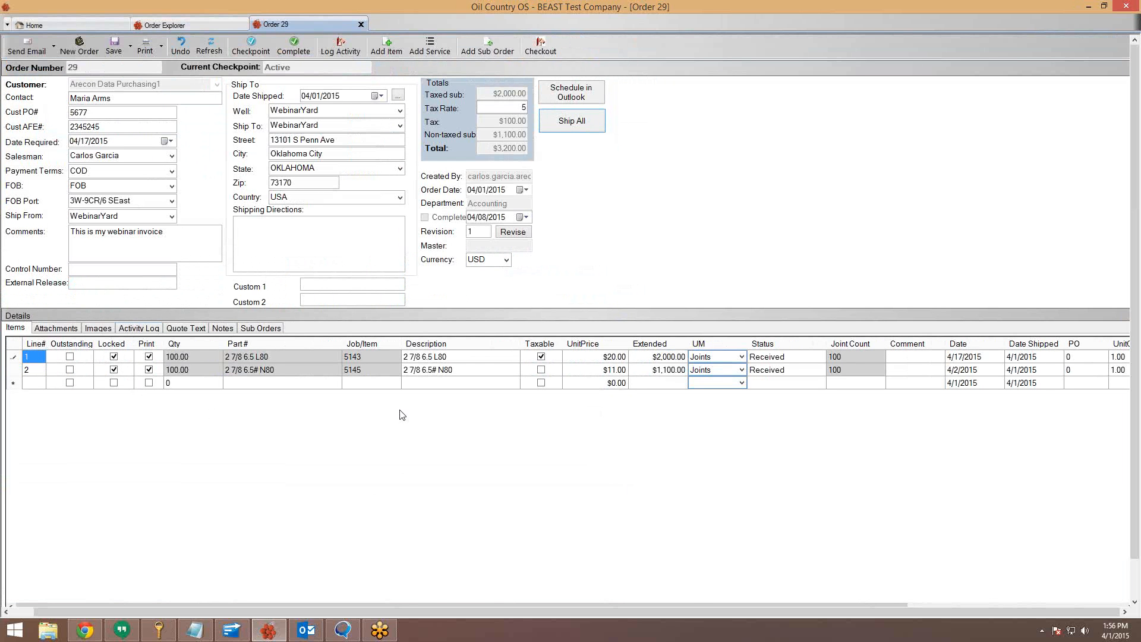
Unlock both line items of order 29, mark line 2 as taxable and save the order
{"action": "left_click", "coordinate": [114, 358]}
{"action": "left_click", "coordinate": [113, 370]}
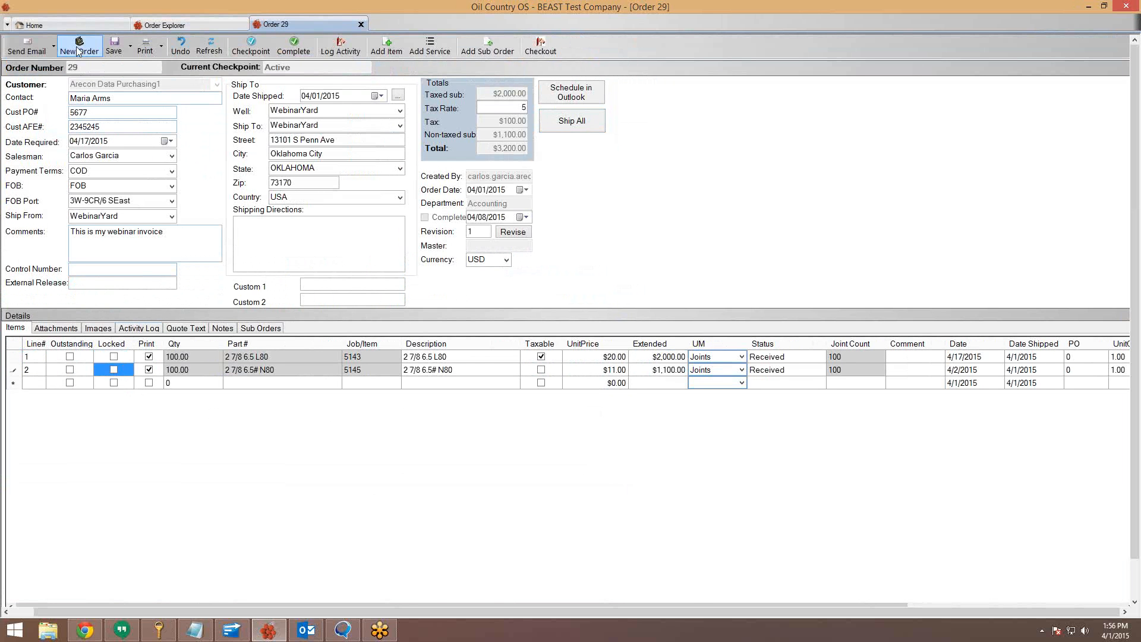
{"action": "left_click", "coordinate": [102, 45]}
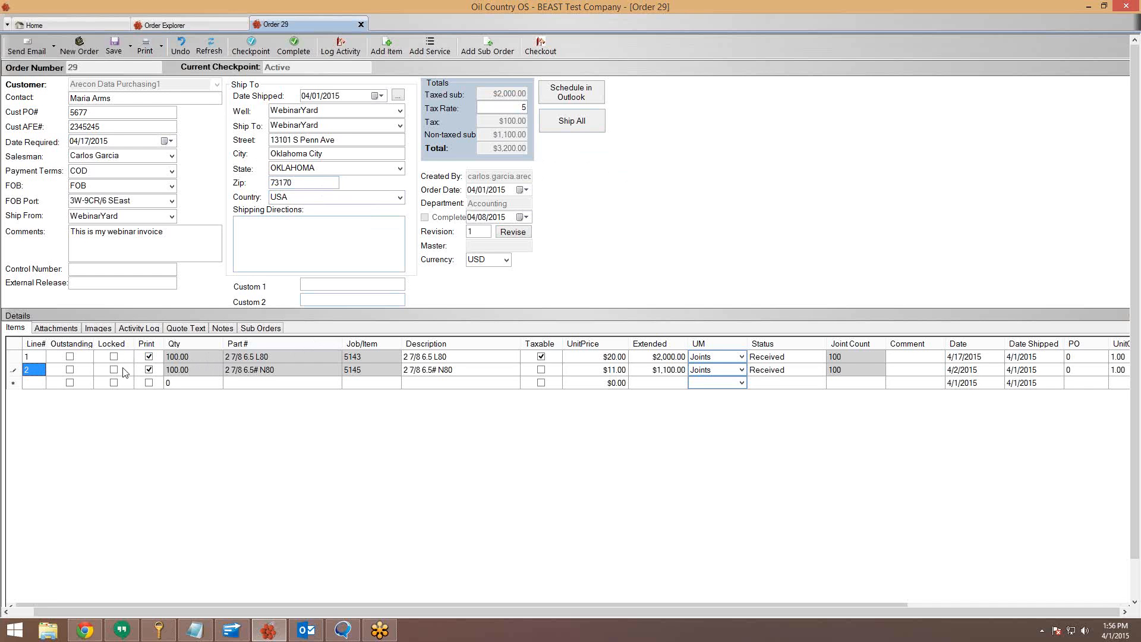
{"action": "left_click", "coordinate": [541, 371]}
{"action": "left_click", "coordinate": [113, 47]}
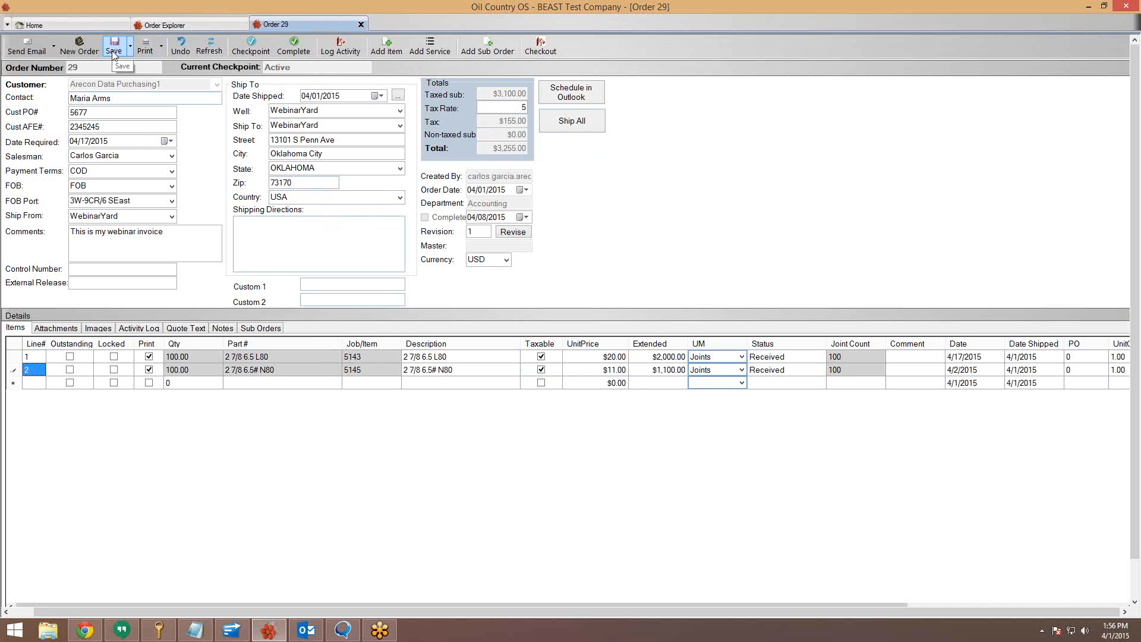
Ship all unlocked material on order 29 and move the Outbound Truck window clear of the order details
{"action": "left_click", "coordinate": [574, 124]}
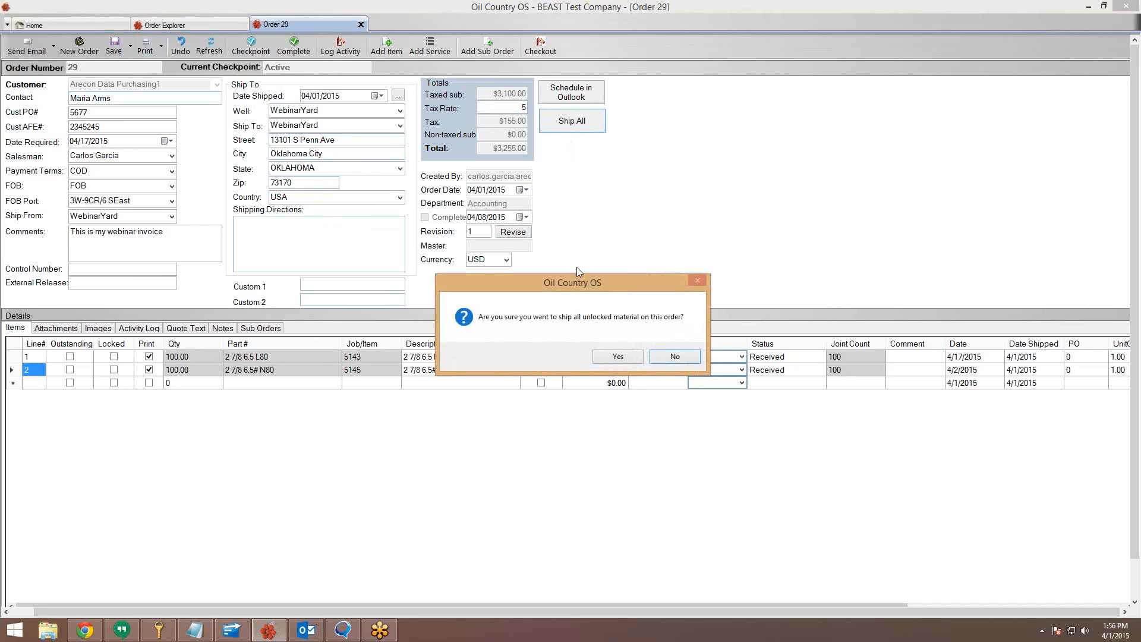
{"action": "left_click_drag", "start_coordinate": [576, 283], "coordinate": [534, 227]}
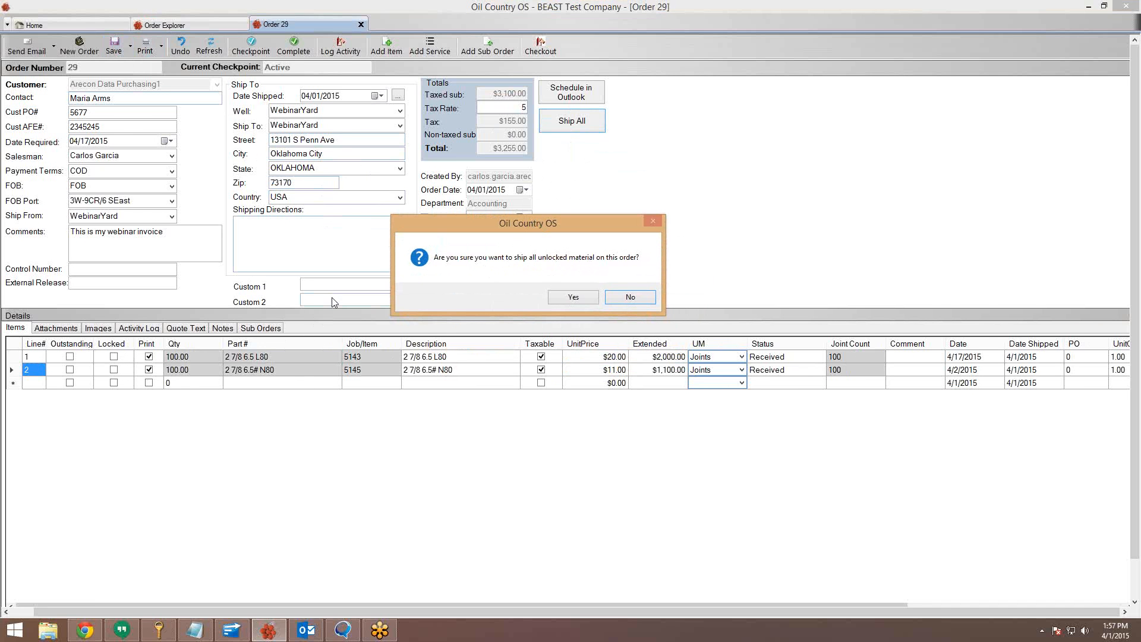
{"action": "left_click", "coordinate": [575, 297]}
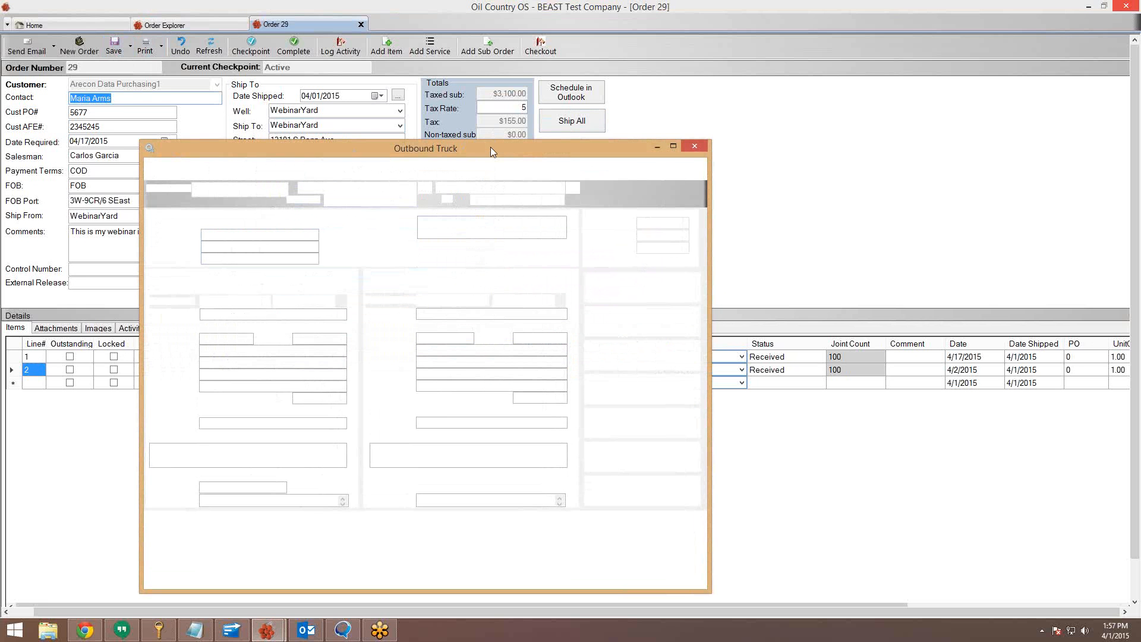
{"action": "left_click_drag", "start_coordinate": [491, 148], "coordinate": [503, 89]}
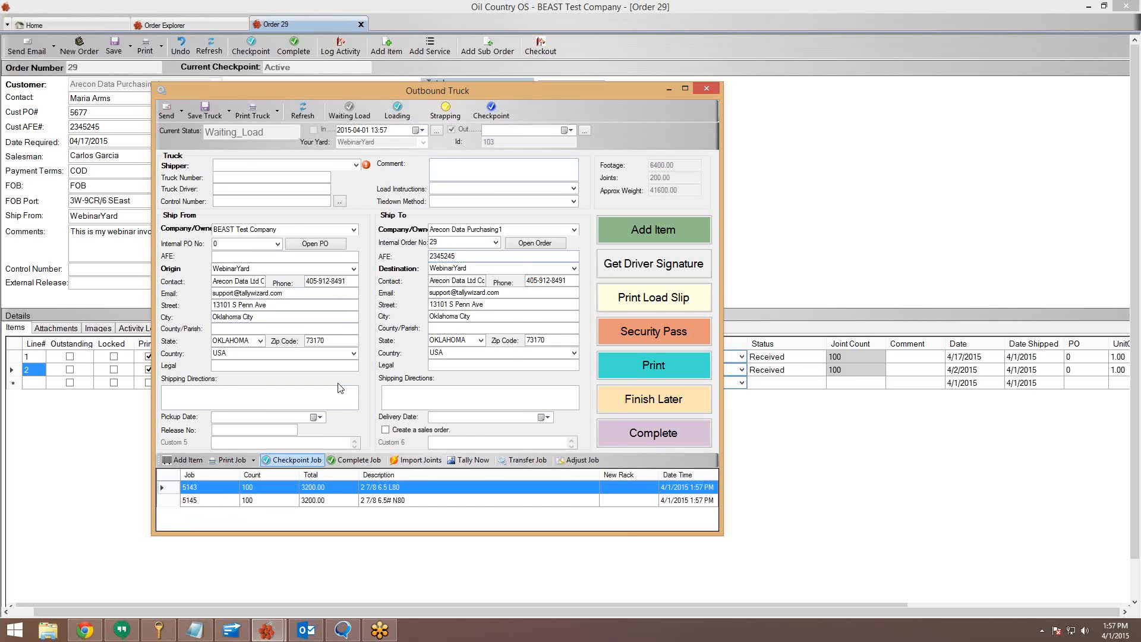
{"action": "left_click_drag", "start_coordinate": [424, 85], "coordinate": [746, 28]}
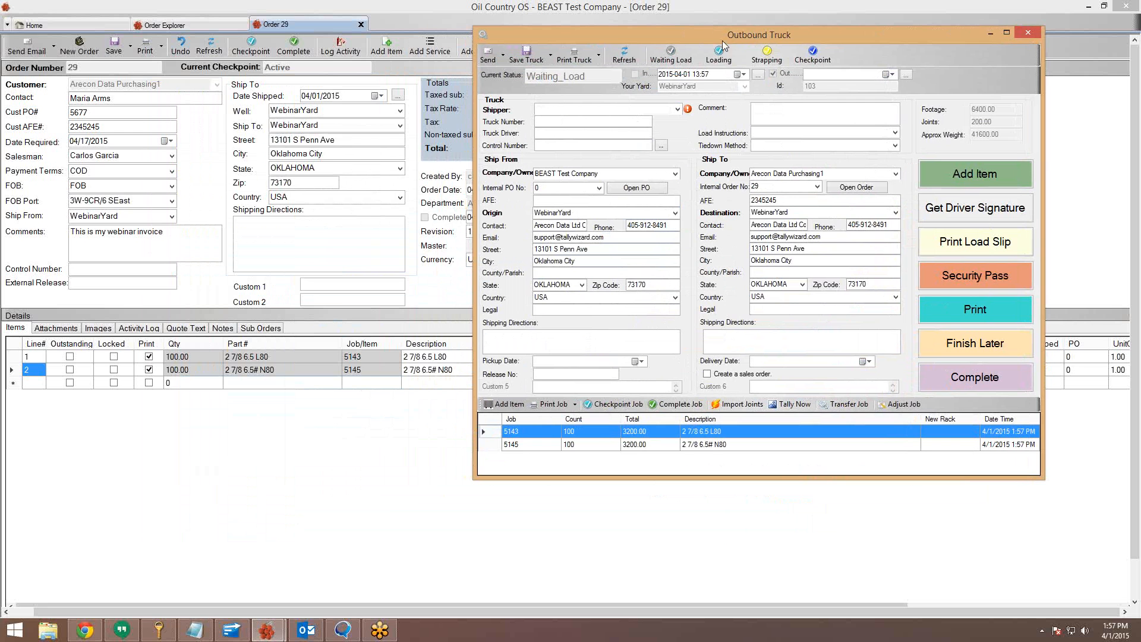
Set the outbound truck's shipper to Rae's company, complete the truck with its jobs and tallies now, and refresh the order
{"action": "left_click", "coordinate": [677, 109]}
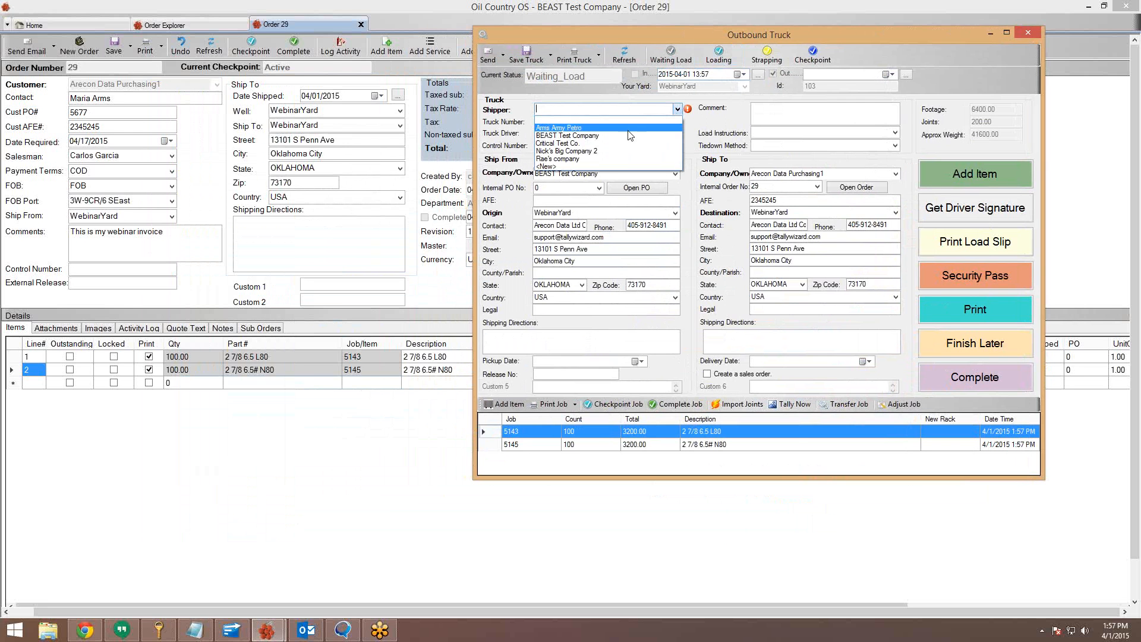
{"action": "left_click", "coordinate": [609, 166]}
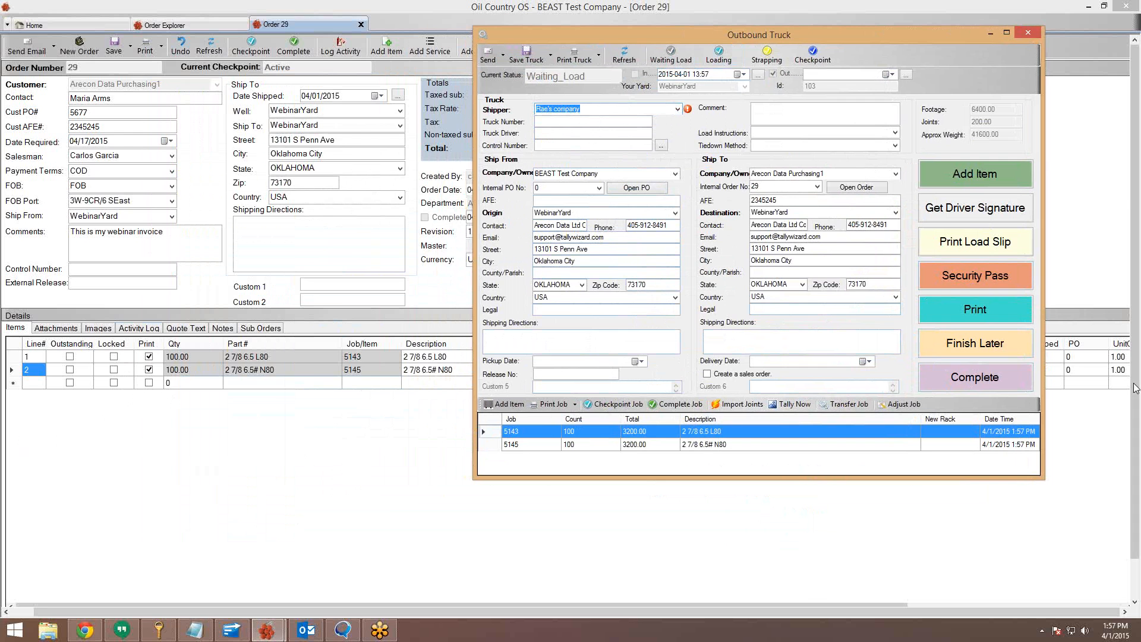
{"action": "left_click", "coordinate": [959, 376]}
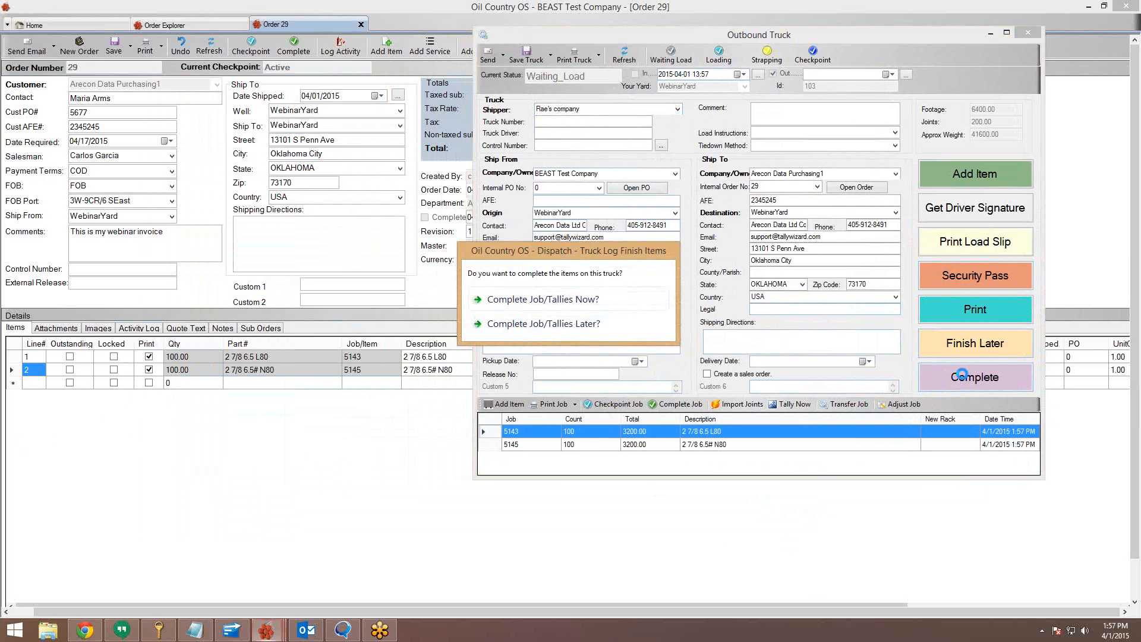
{"action": "left_click", "coordinate": [585, 310]}
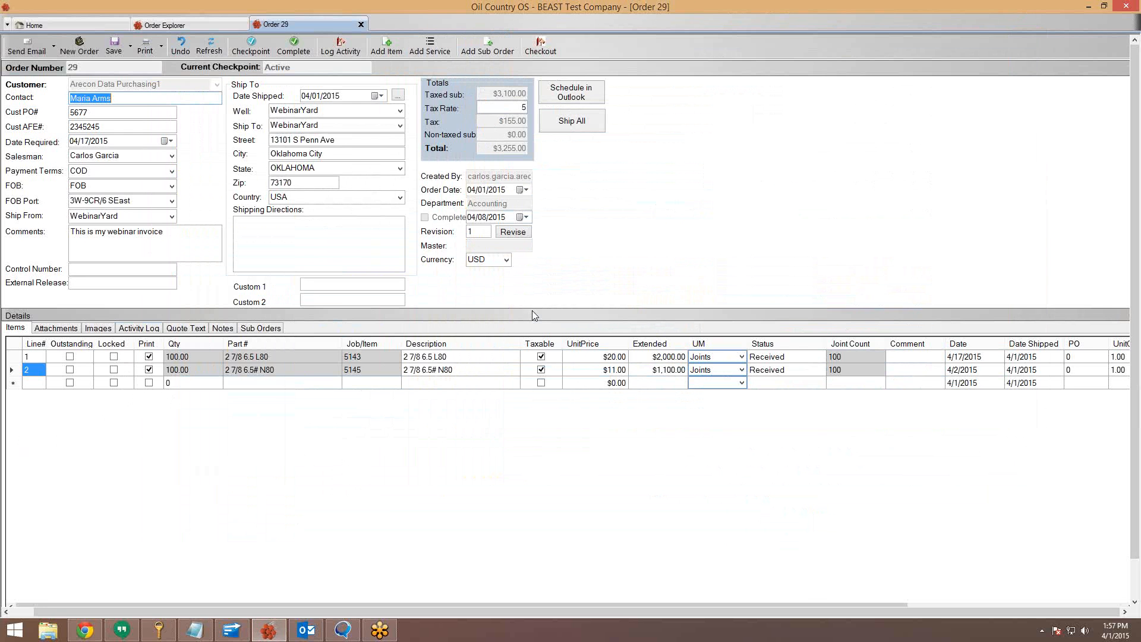
{"action": "left_click", "coordinate": [207, 50]}
Examine the actions available for the order's line items, including shipping all unlocked jobs and scheduling in Outlook
{"action": "right_click", "coordinate": [250, 436]}
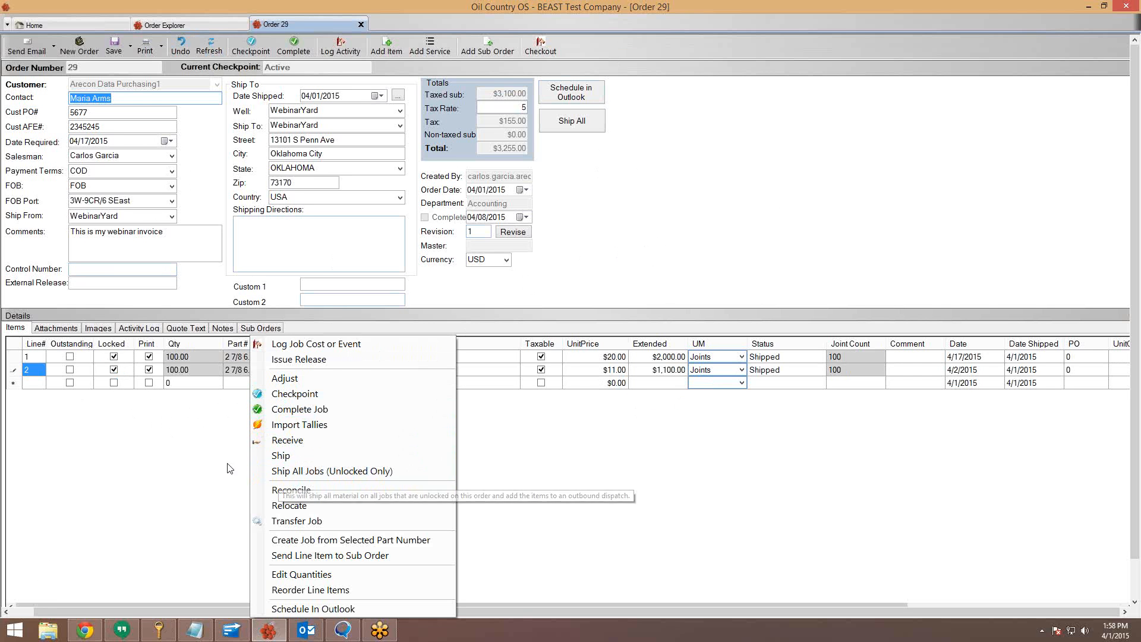
{"action": "left_click", "coordinate": [186, 473]}
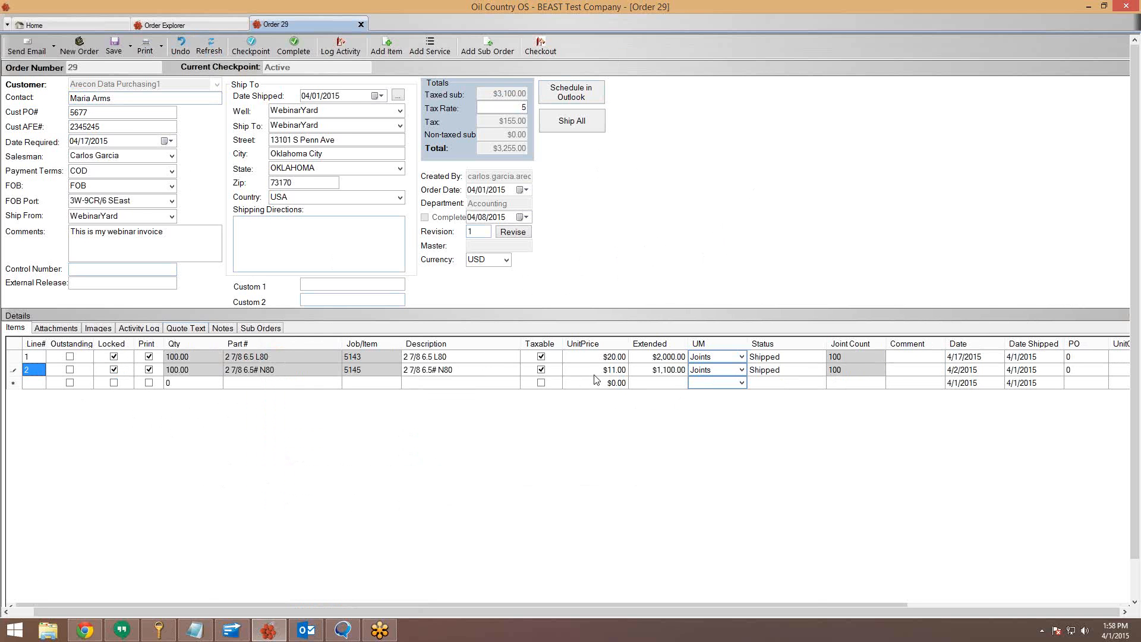
{"action": "left_click", "coordinate": [606, 356]}
{"action": "right_click", "coordinate": [607, 357]}
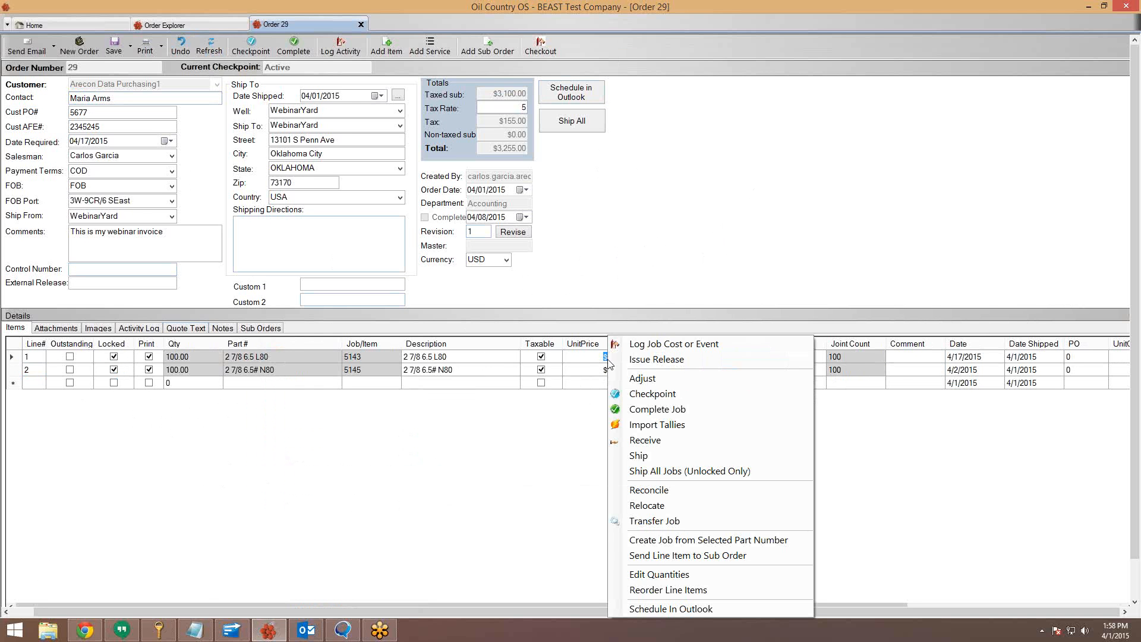
{"action": "left_click", "coordinate": [444, 357]}
{"action": "right_click", "coordinate": [445, 357]}
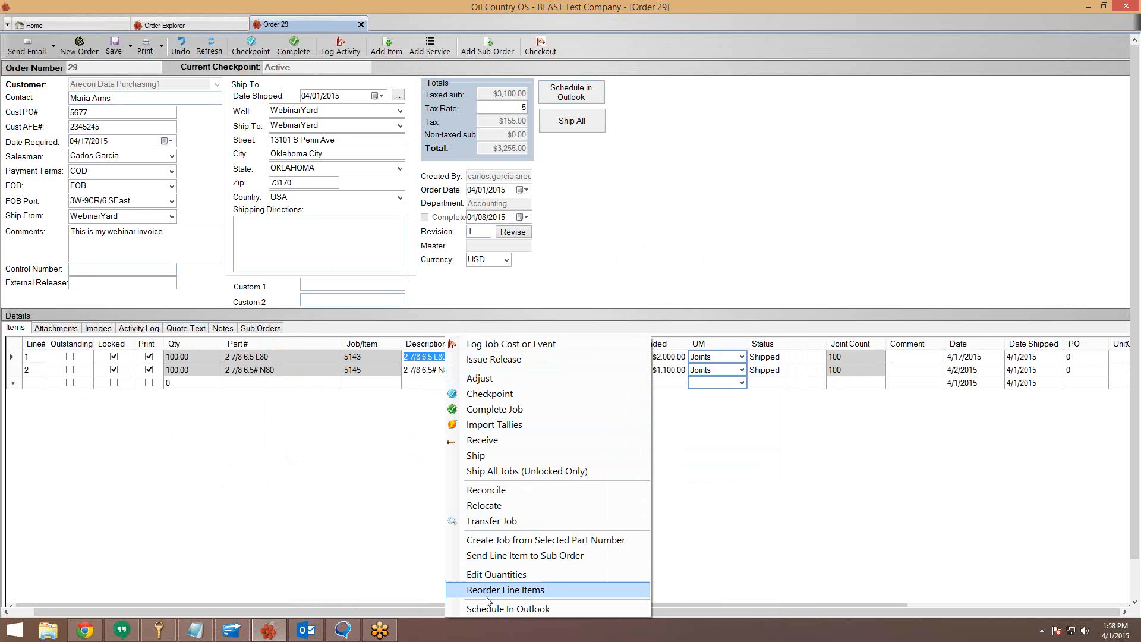
{"action": "left_click", "coordinate": [355, 491]}
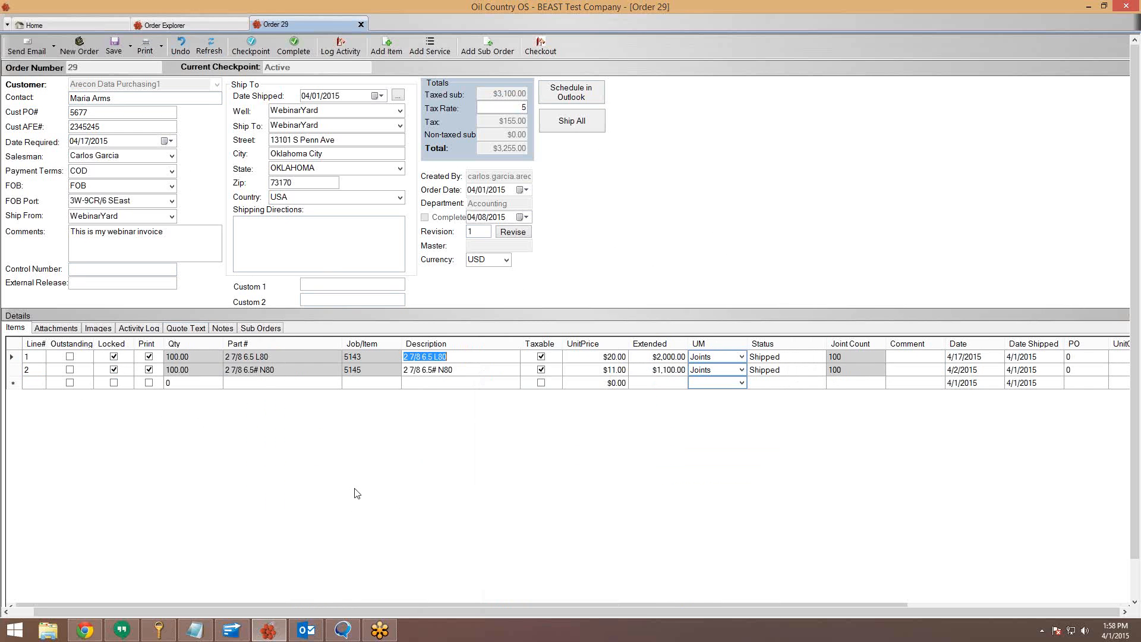
{"action": "left_click", "coordinate": [499, 368]}
{"action": "left_click", "coordinate": [327, 360]}
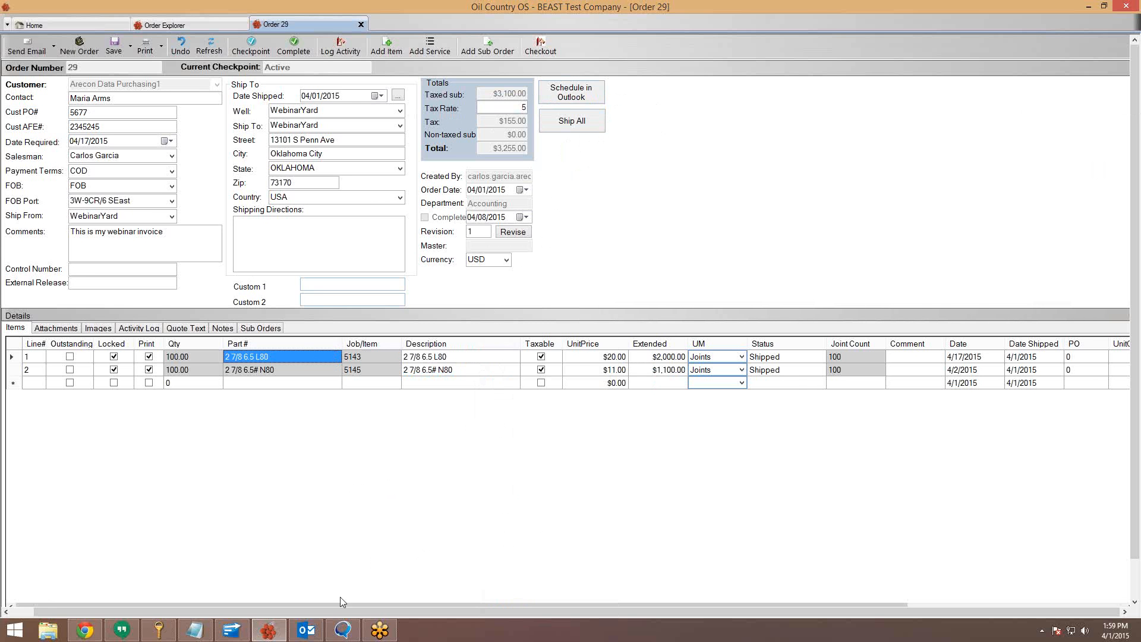
Switch to the Outlook calendar and append "job$5555" to the title of the April 16 appointment
{"action": "left_click", "coordinate": [306, 631]}
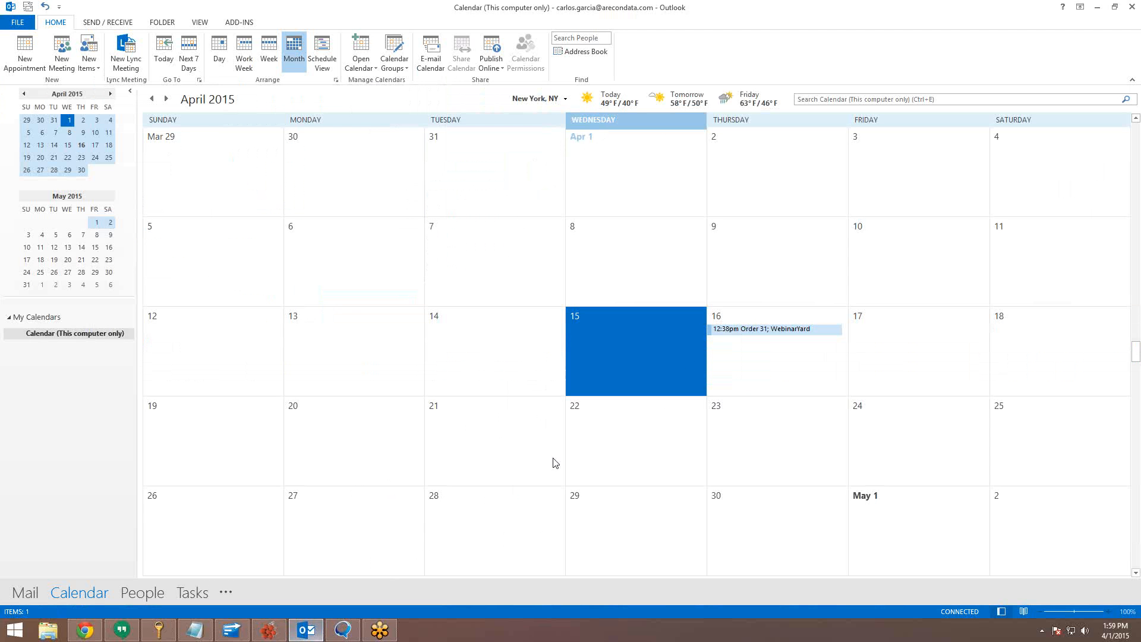
{"action": "left_click", "coordinate": [758, 330]}
{"action": "left_click", "coordinate": [760, 332]}
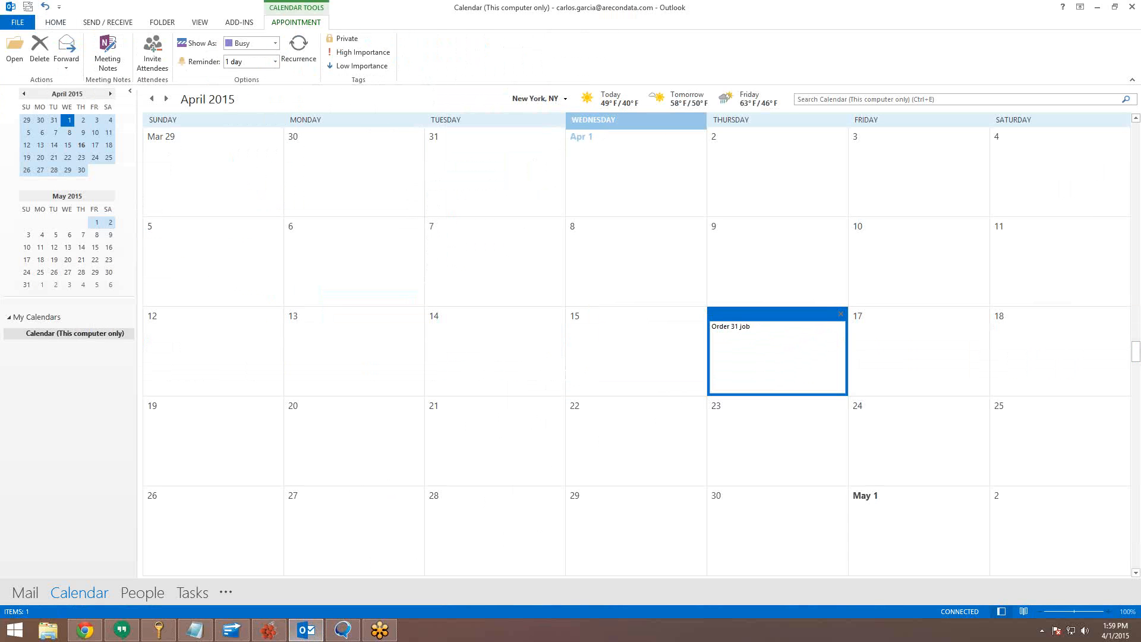
{"action": "type", "text": "job$5555"}
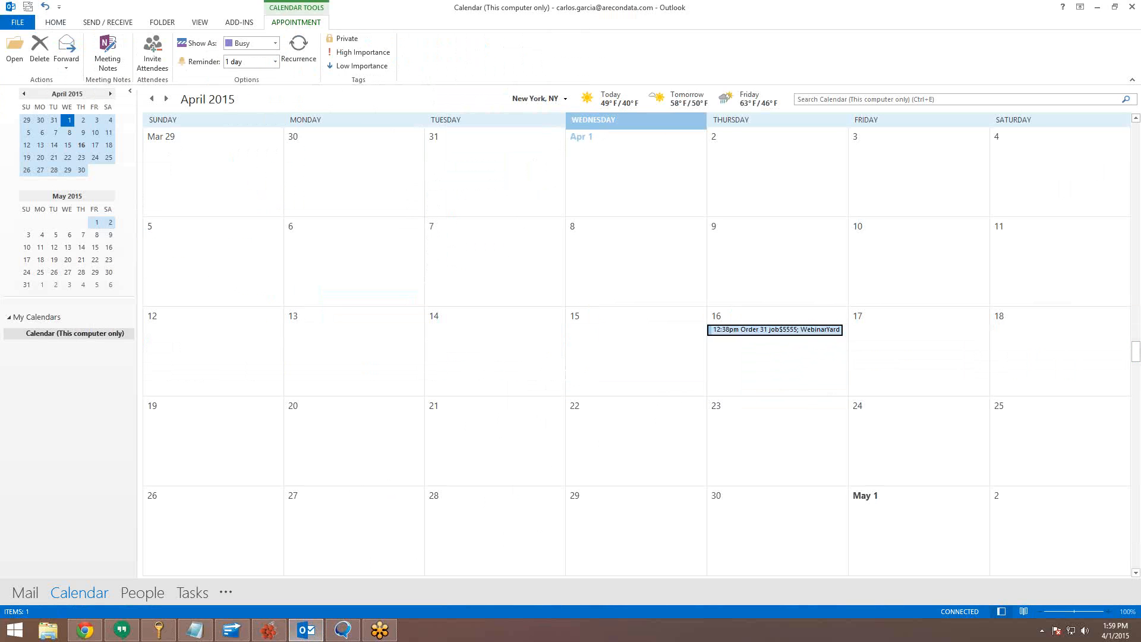
{"action": "left_click", "coordinate": [828, 351]}
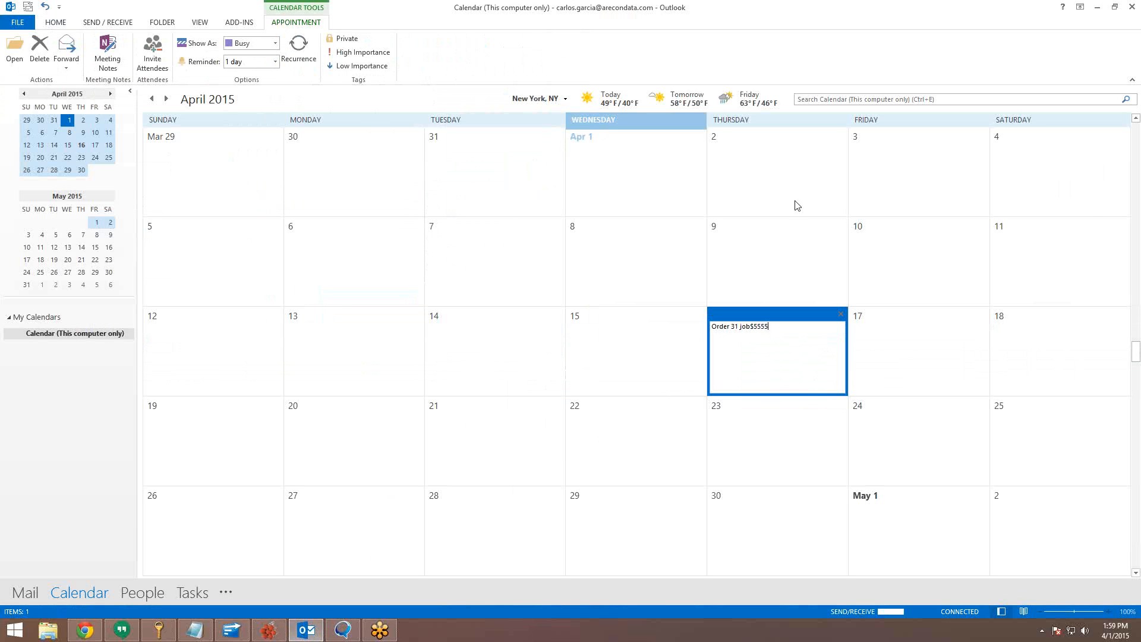
{"action": "left_click", "coordinate": [802, 227]}
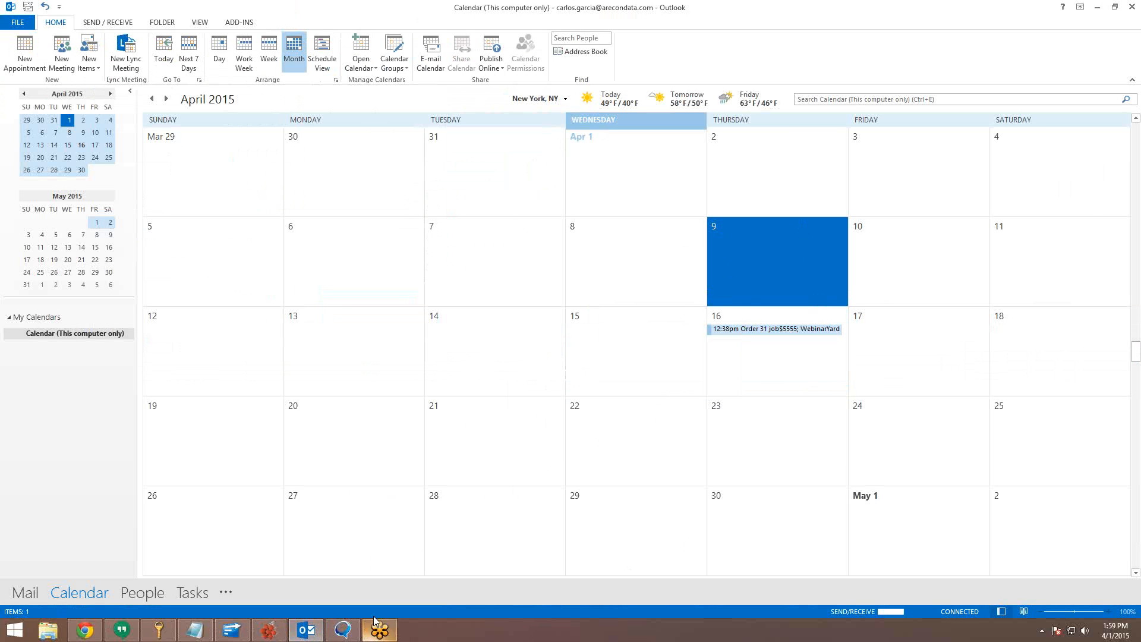
Leave the April 16 calendar entry and switch back to the open order in Oil Country OS
{"action": "left_click", "coordinate": [796, 351]}
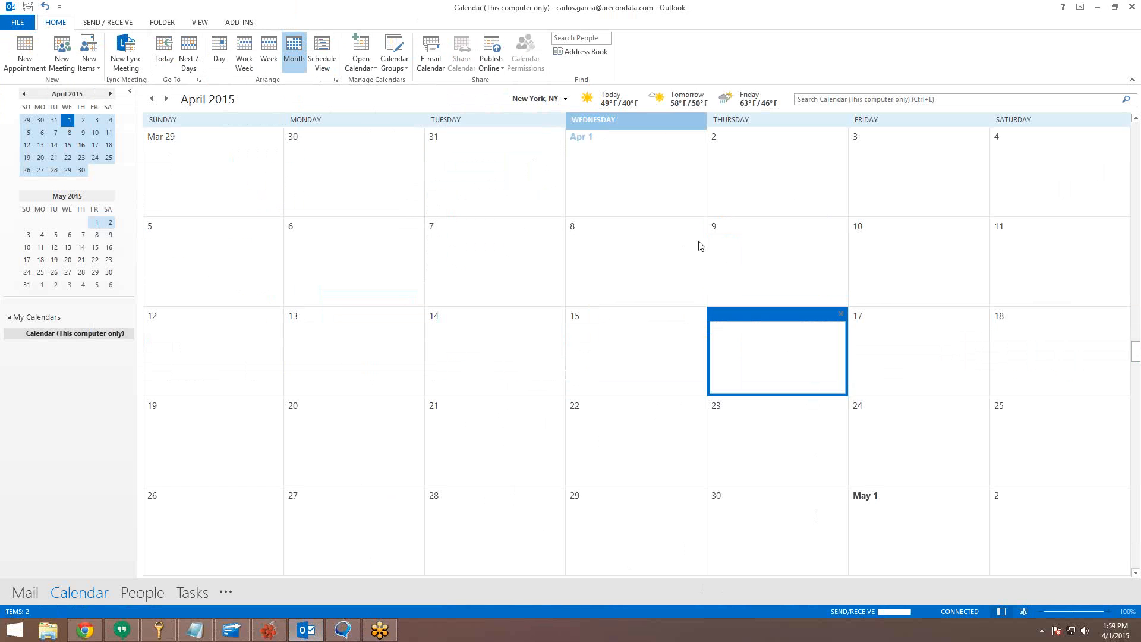
{"action": "left_click", "coordinate": [754, 235]}
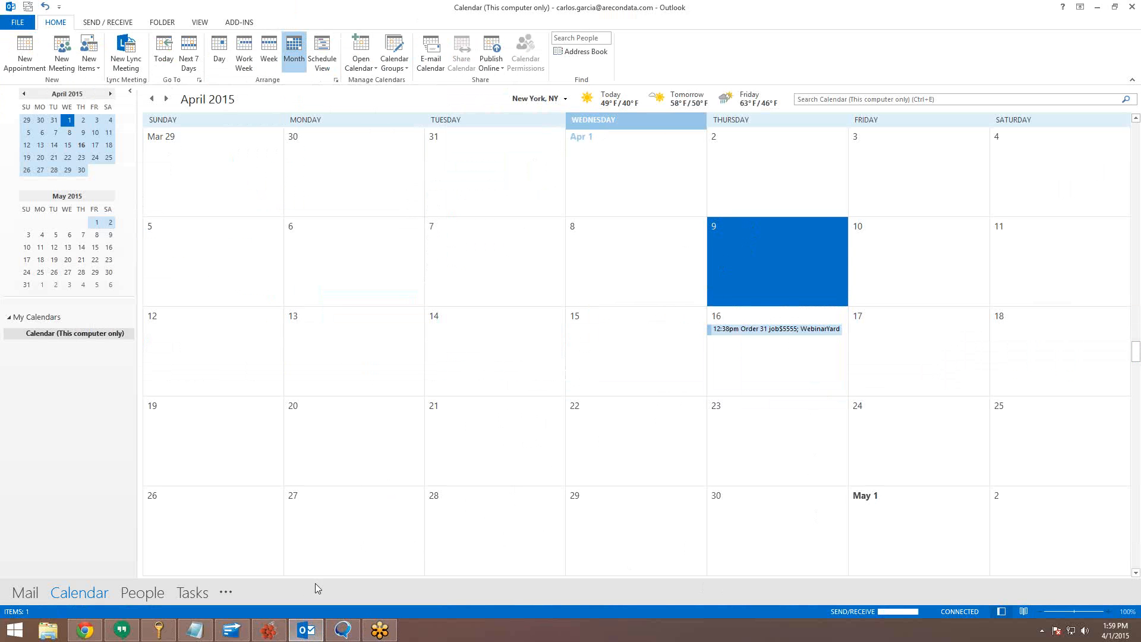
{"action": "left_click", "coordinate": [282, 631]}
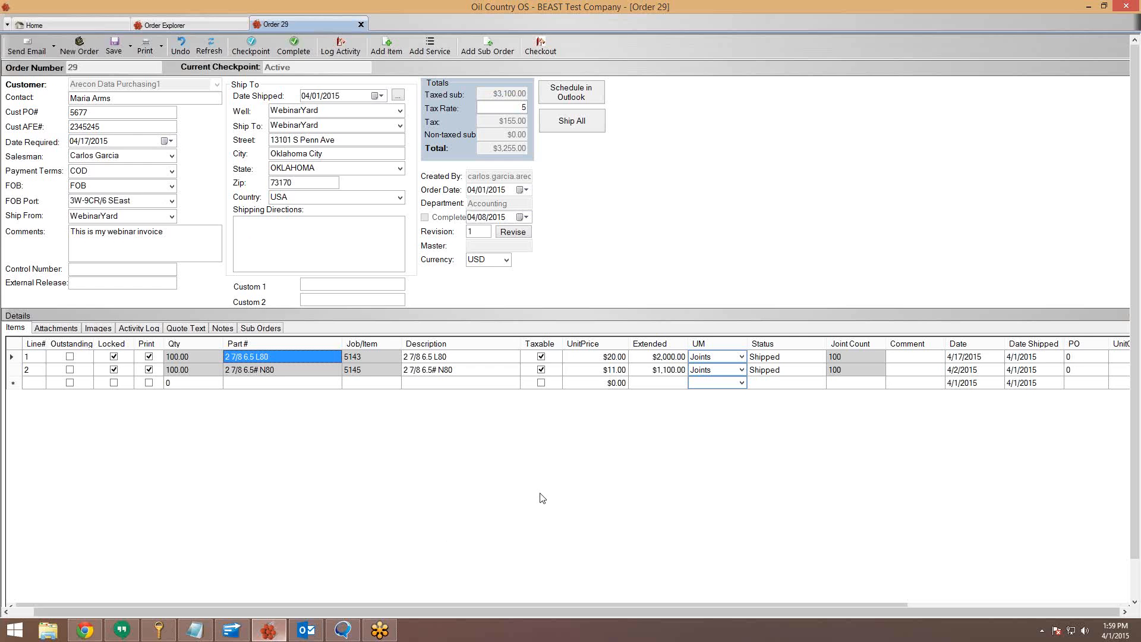